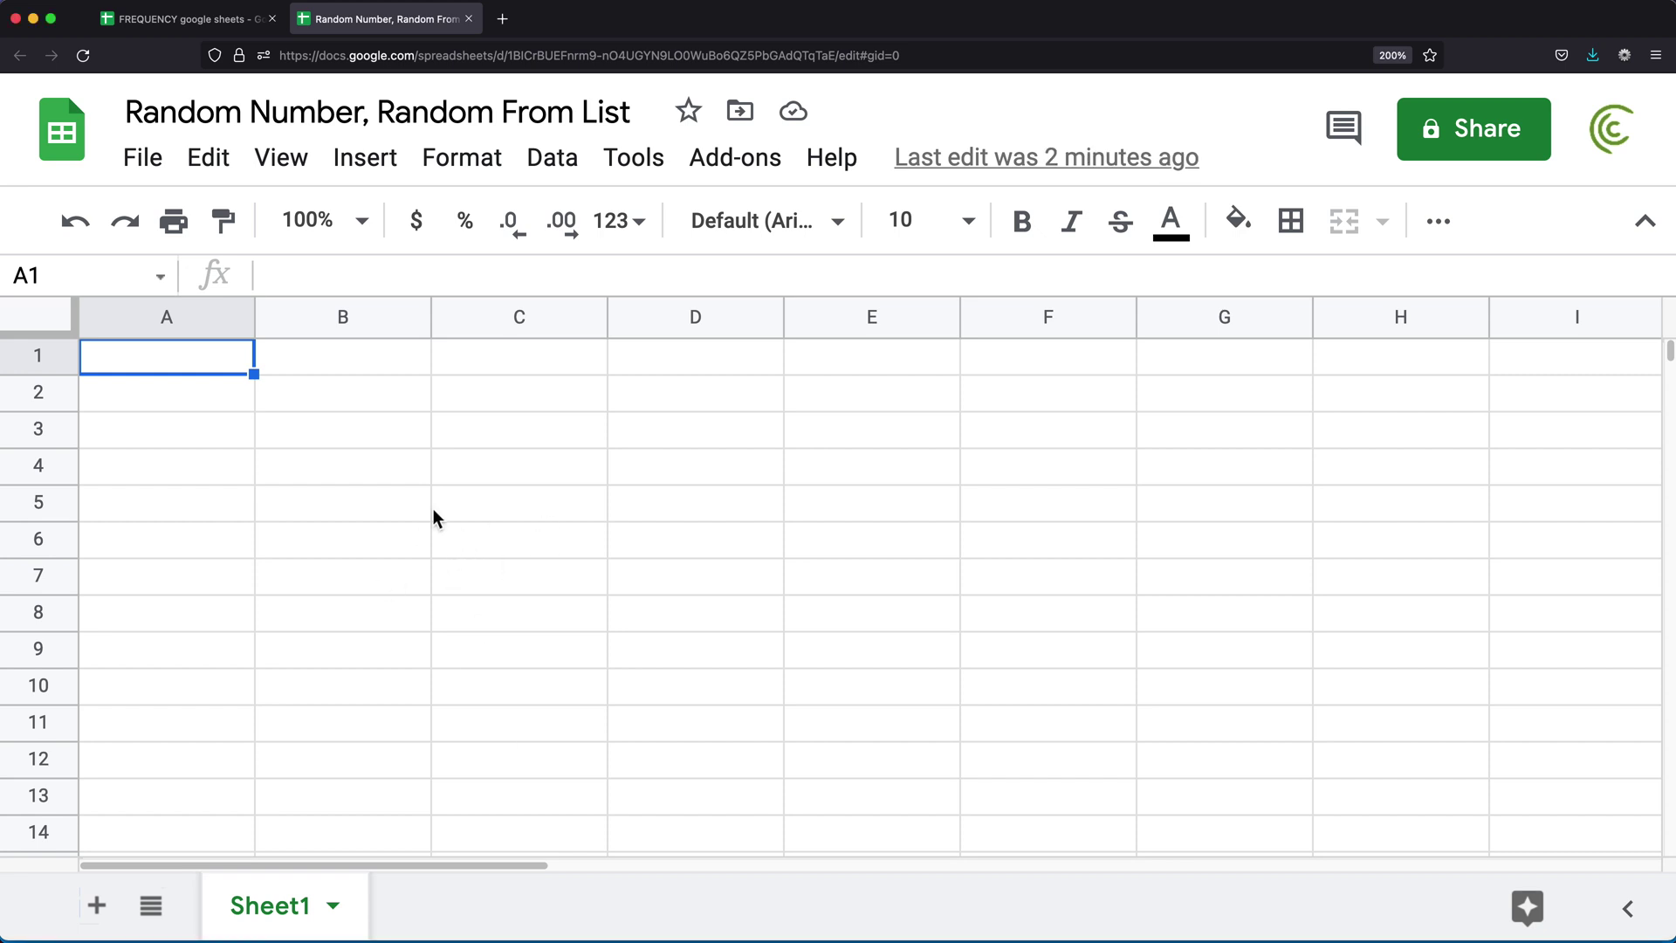
Enter =rand() in C2, showing 0.3220809493, and reopen it to check the formula.
{"action": "left_click", "coordinate": [481, 408]}
{"action": "type", "text": "=rand"}
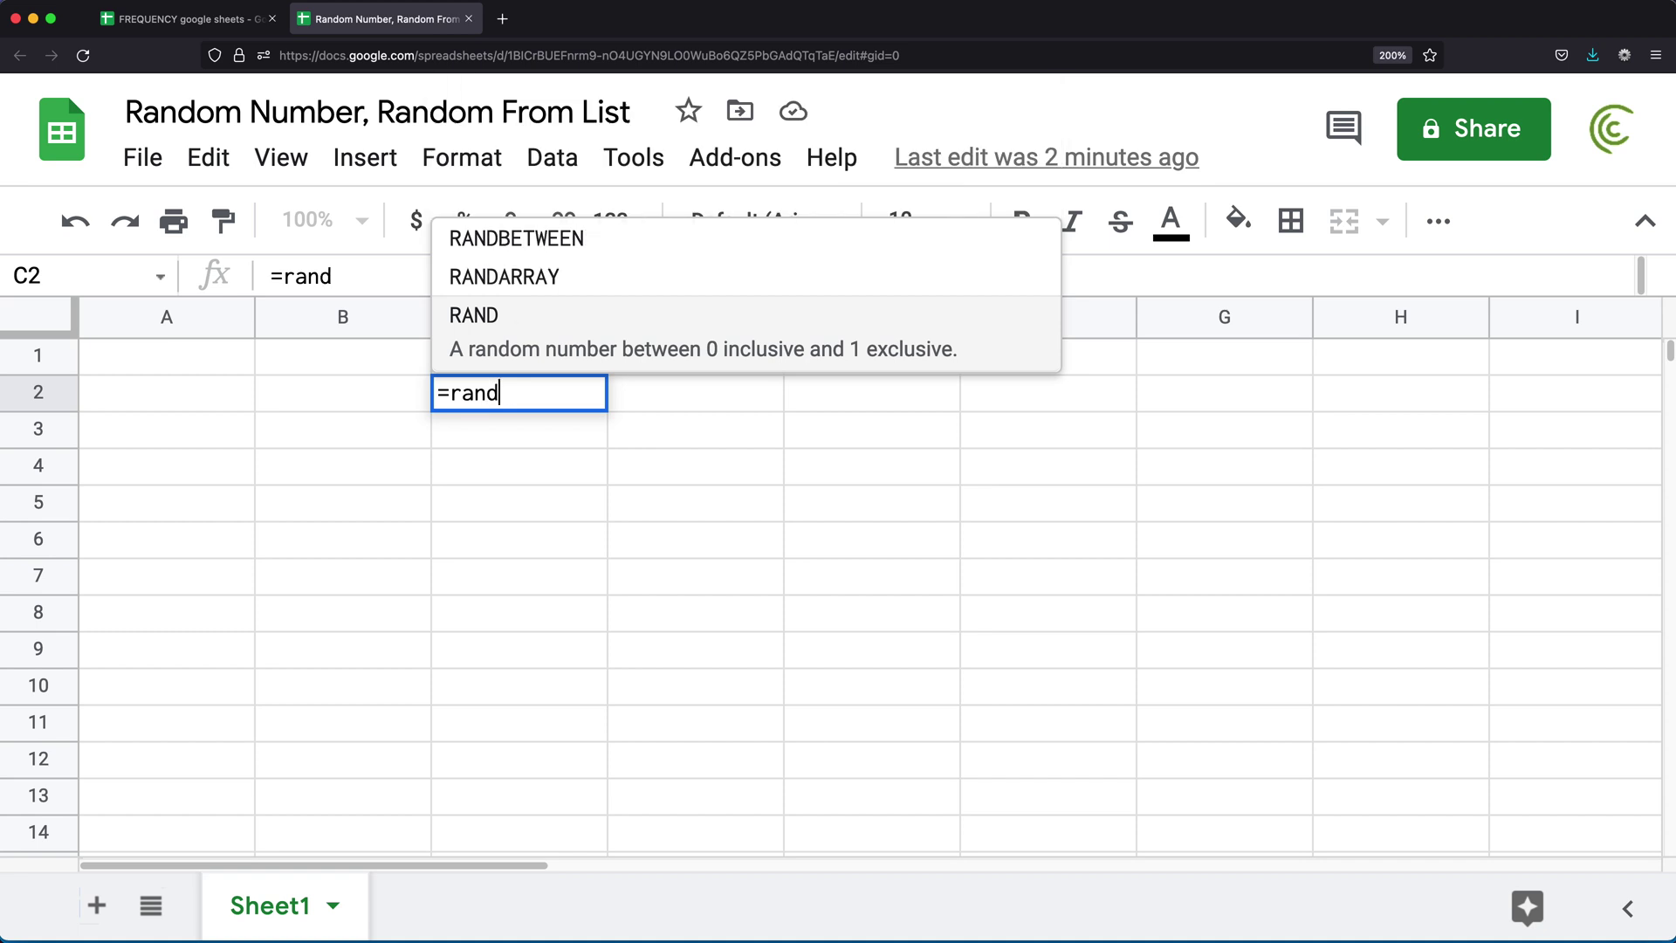
{"action": "type", "text": "()"}
{"action": "key", "text": "Return"}
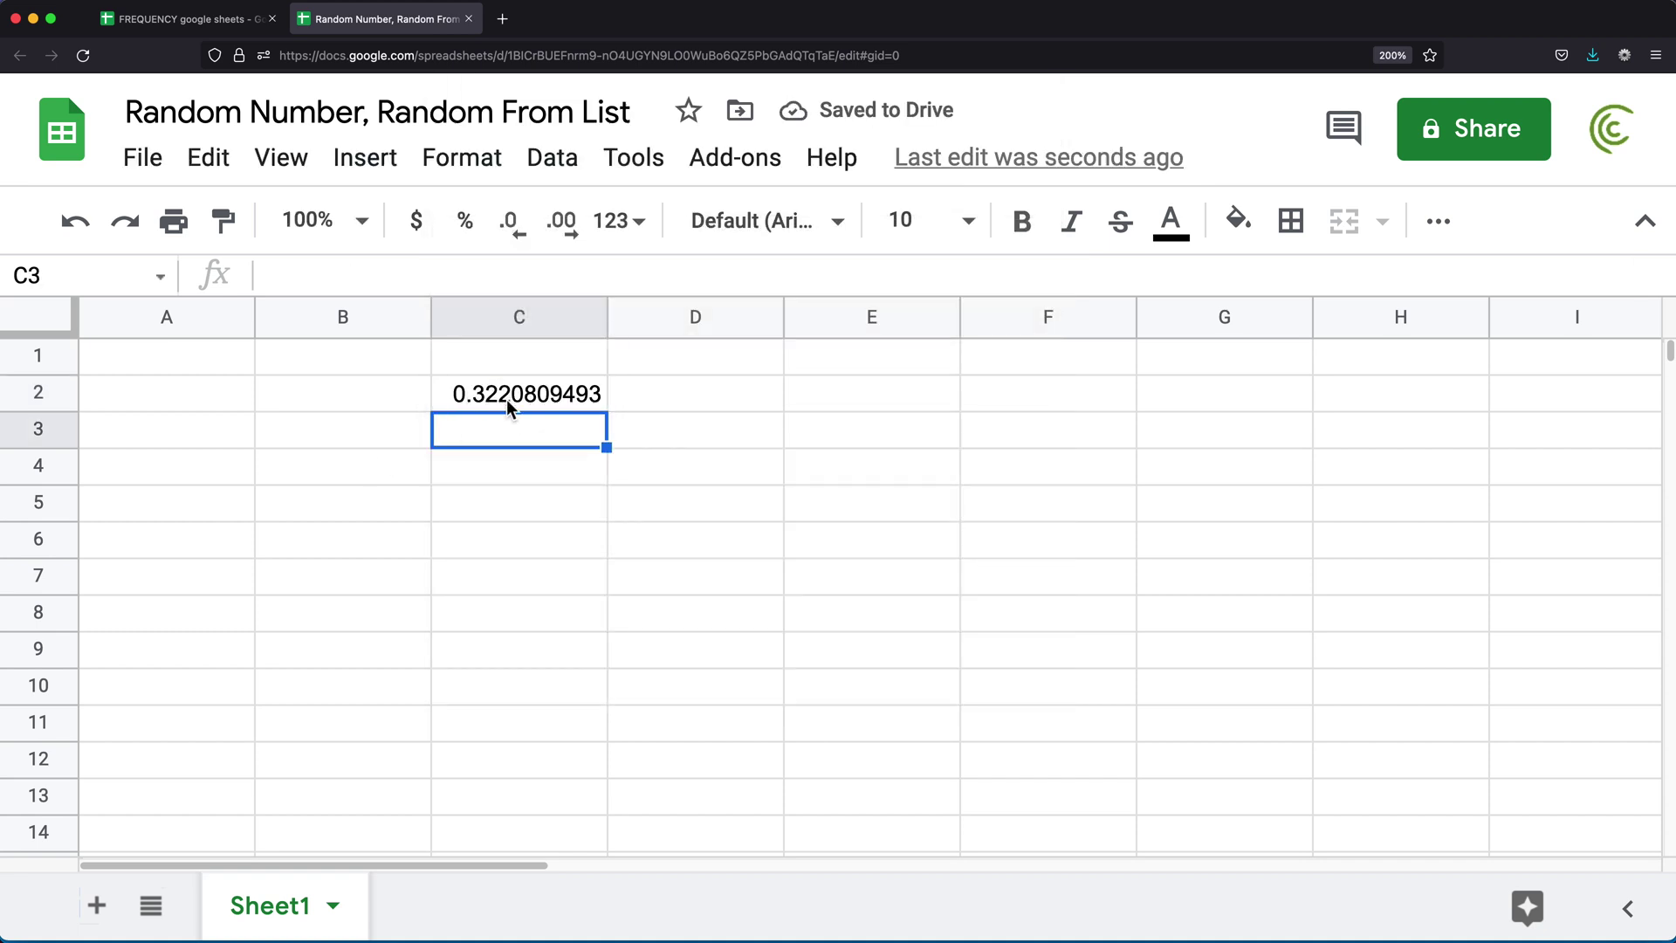
{"action": "double_click", "coordinate": [509, 399]}
{"action": "key", "text": "Return"}
{"action": "double_click", "coordinate": [541, 399]}
{"action": "key", "text": "Return"}
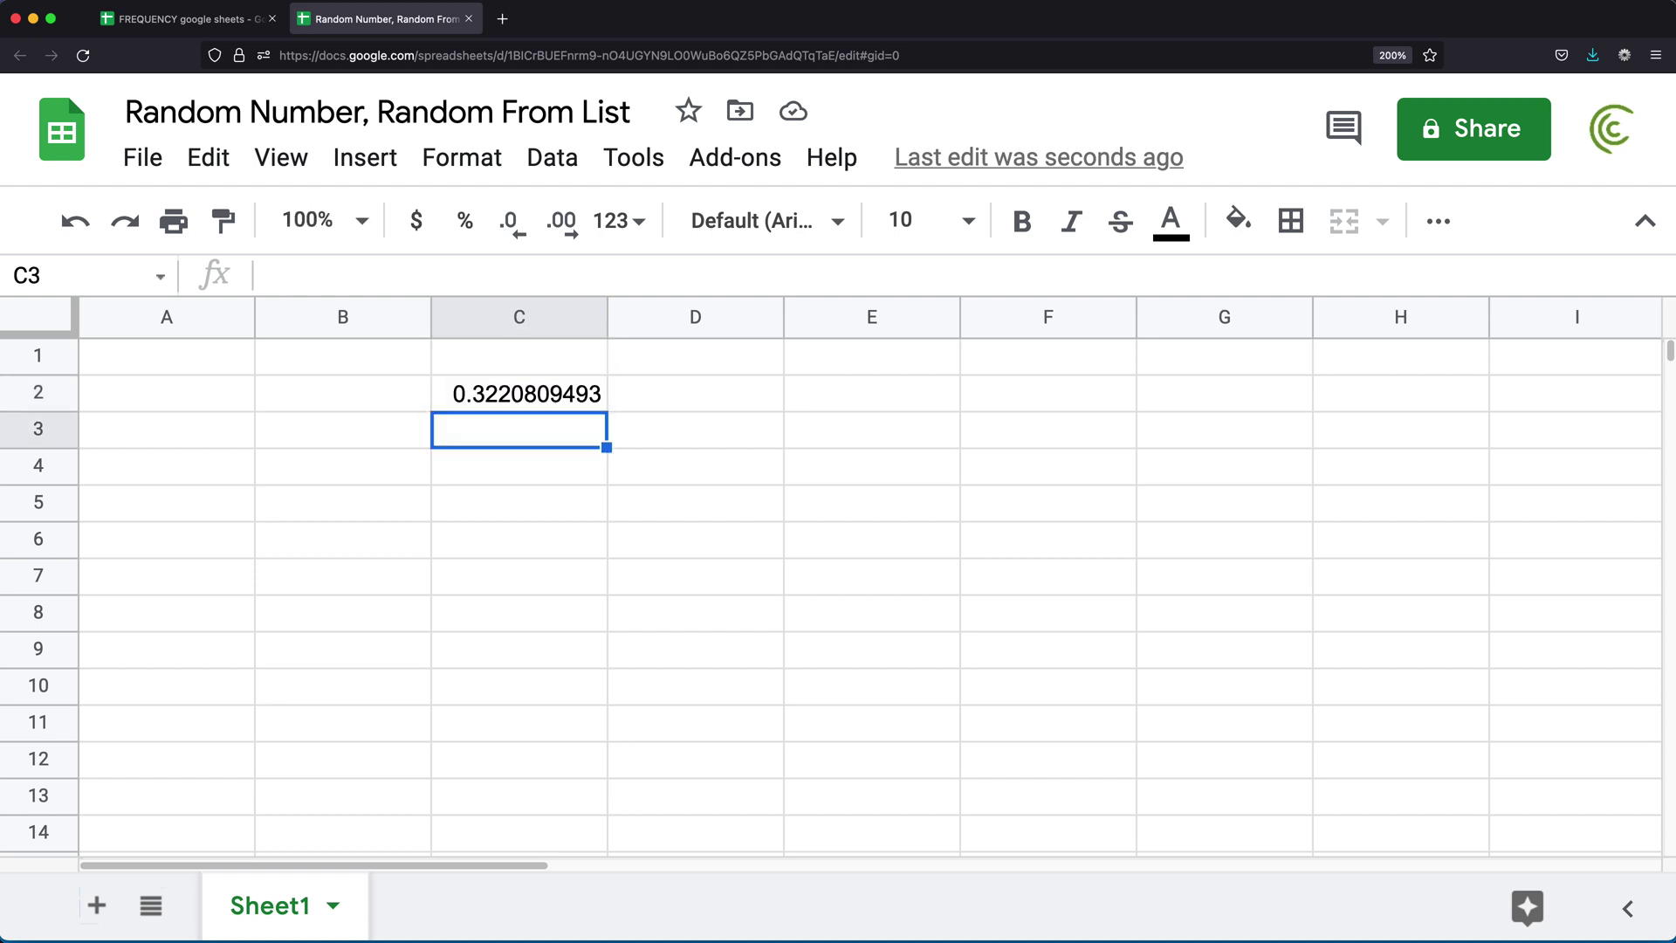
{"action": "double_click", "coordinate": [541, 399]}
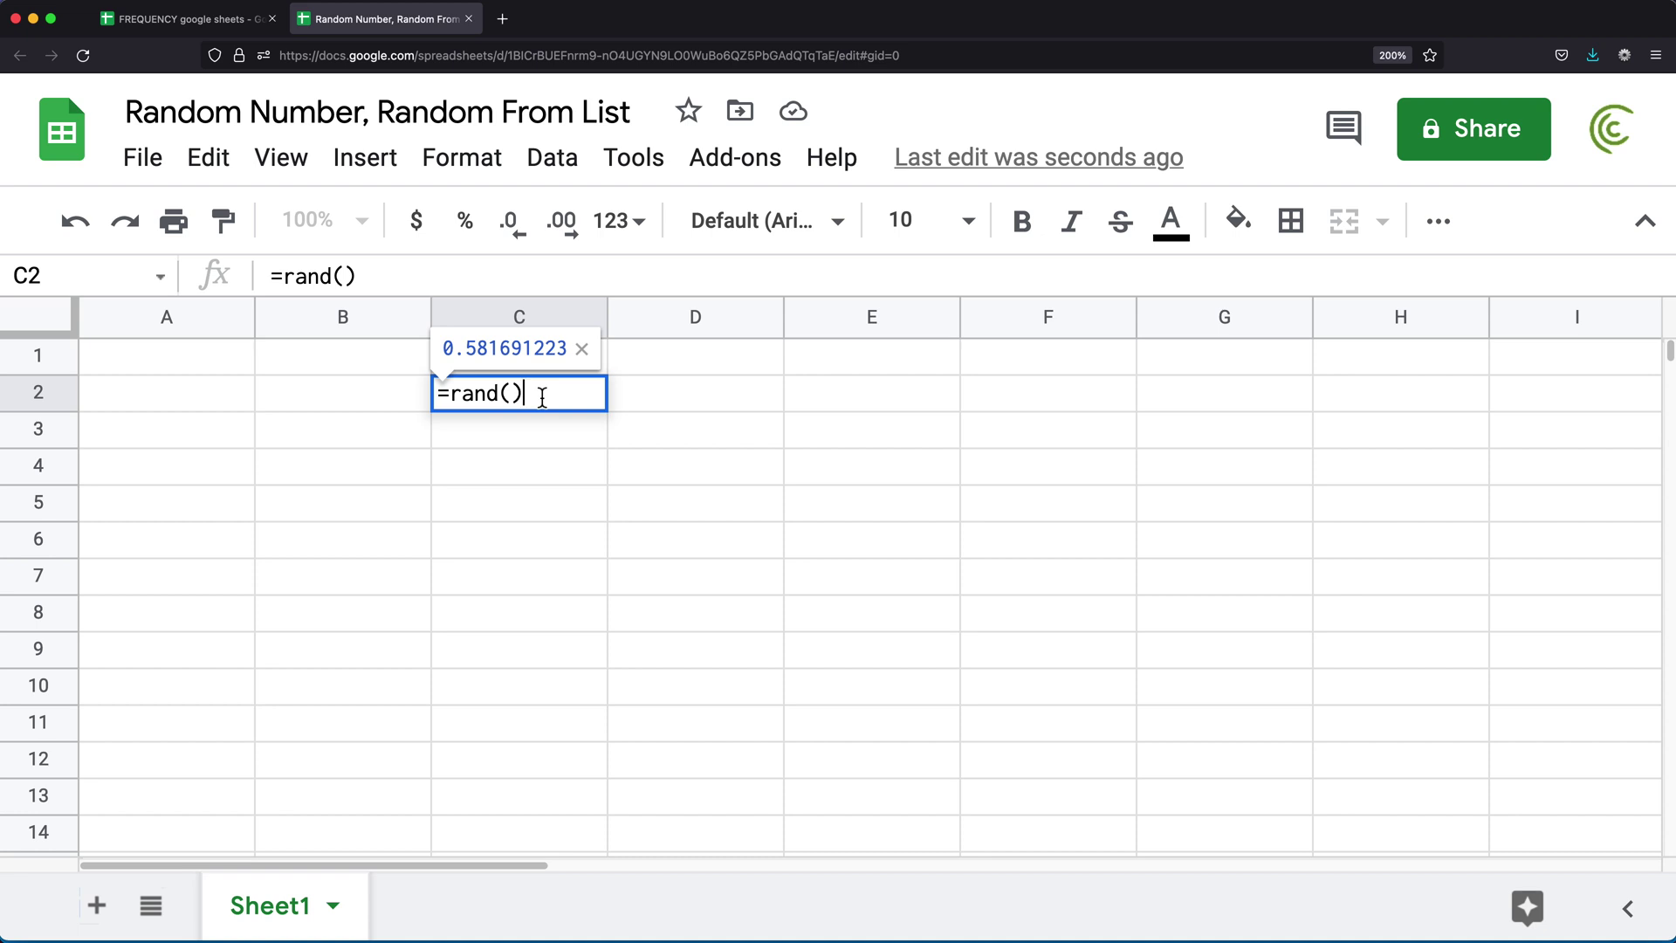
{"action": "key", "text": "Return"}
Enter =RANDBETWEEN(1,10) in C4 from the autocomplete suggestion.
{"action": "key", "text": "Down"}
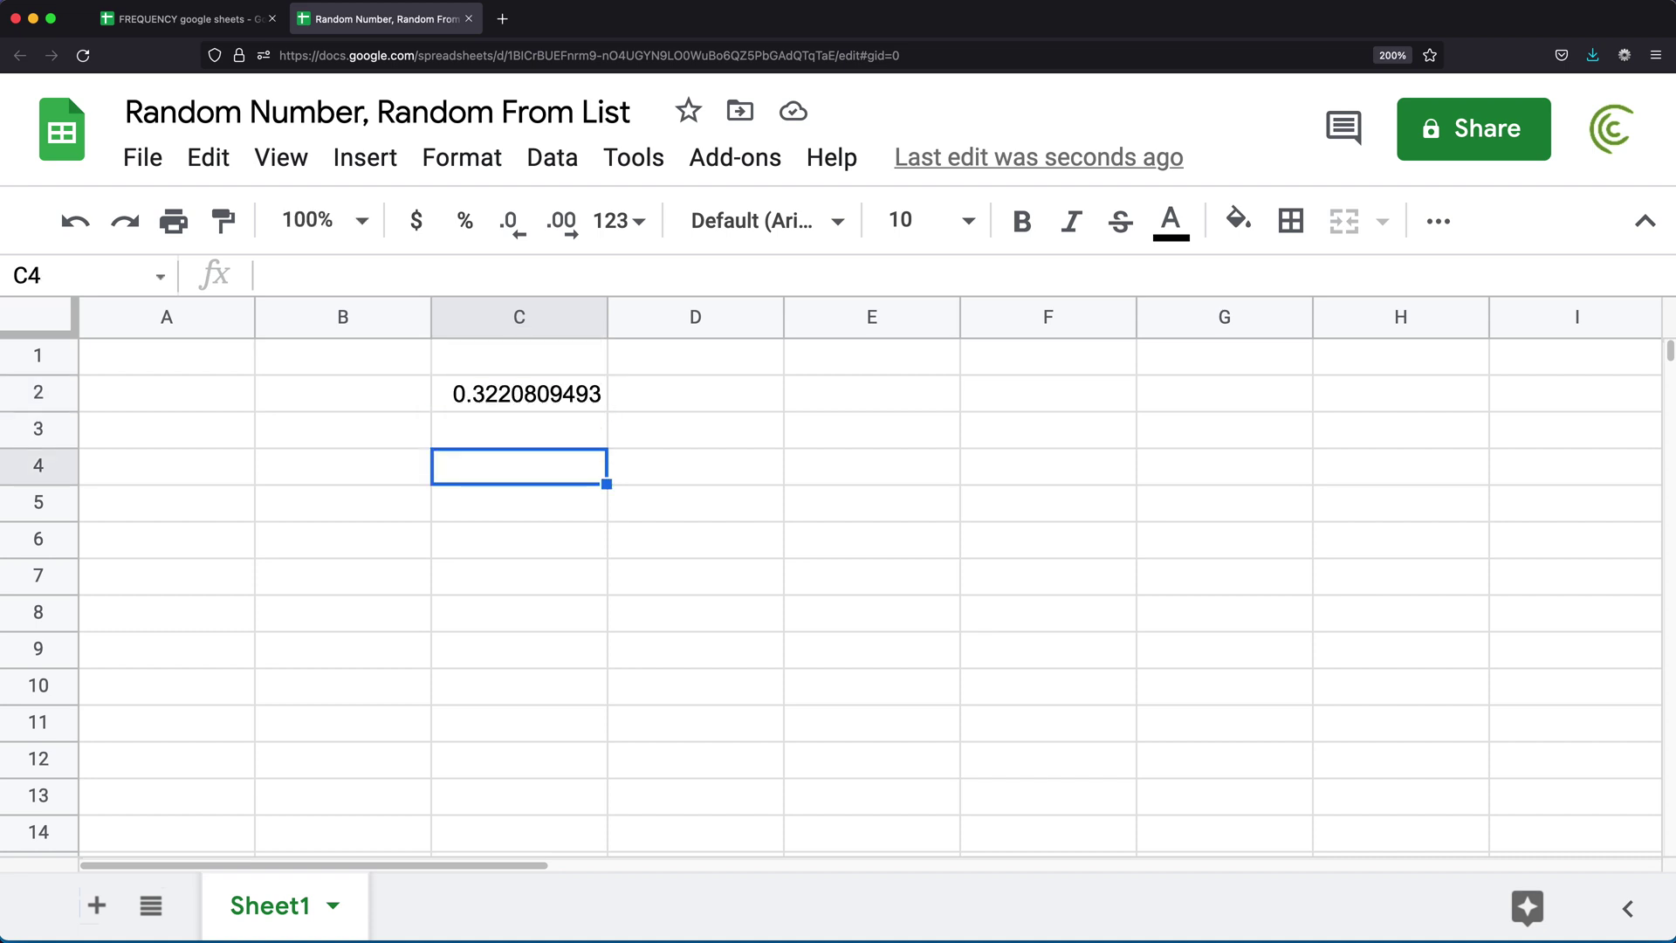
{"action": "type", "text": "=ran"}
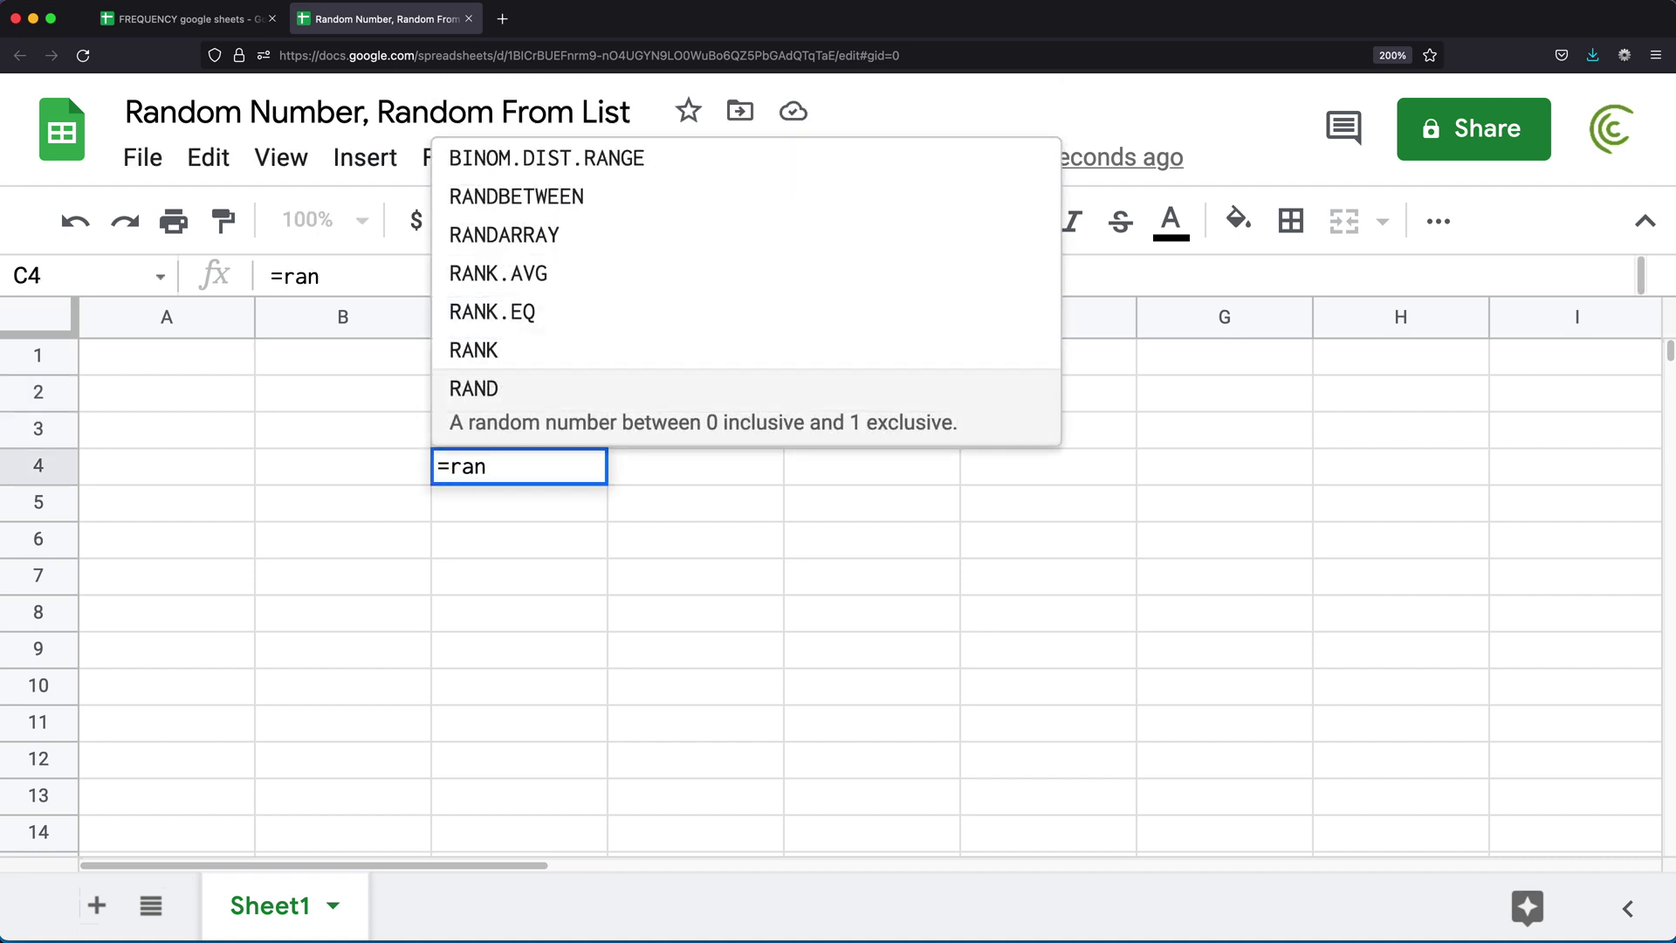
{"action": "key", "text": "Up"}
{"action": "key", "text": "Up"}
{"action": "key", "text": "Up"}
{"action": "key", "text": "Up"}
{"action": "key", "text": "Up"}
{"action": "key", "text": "Tab"}
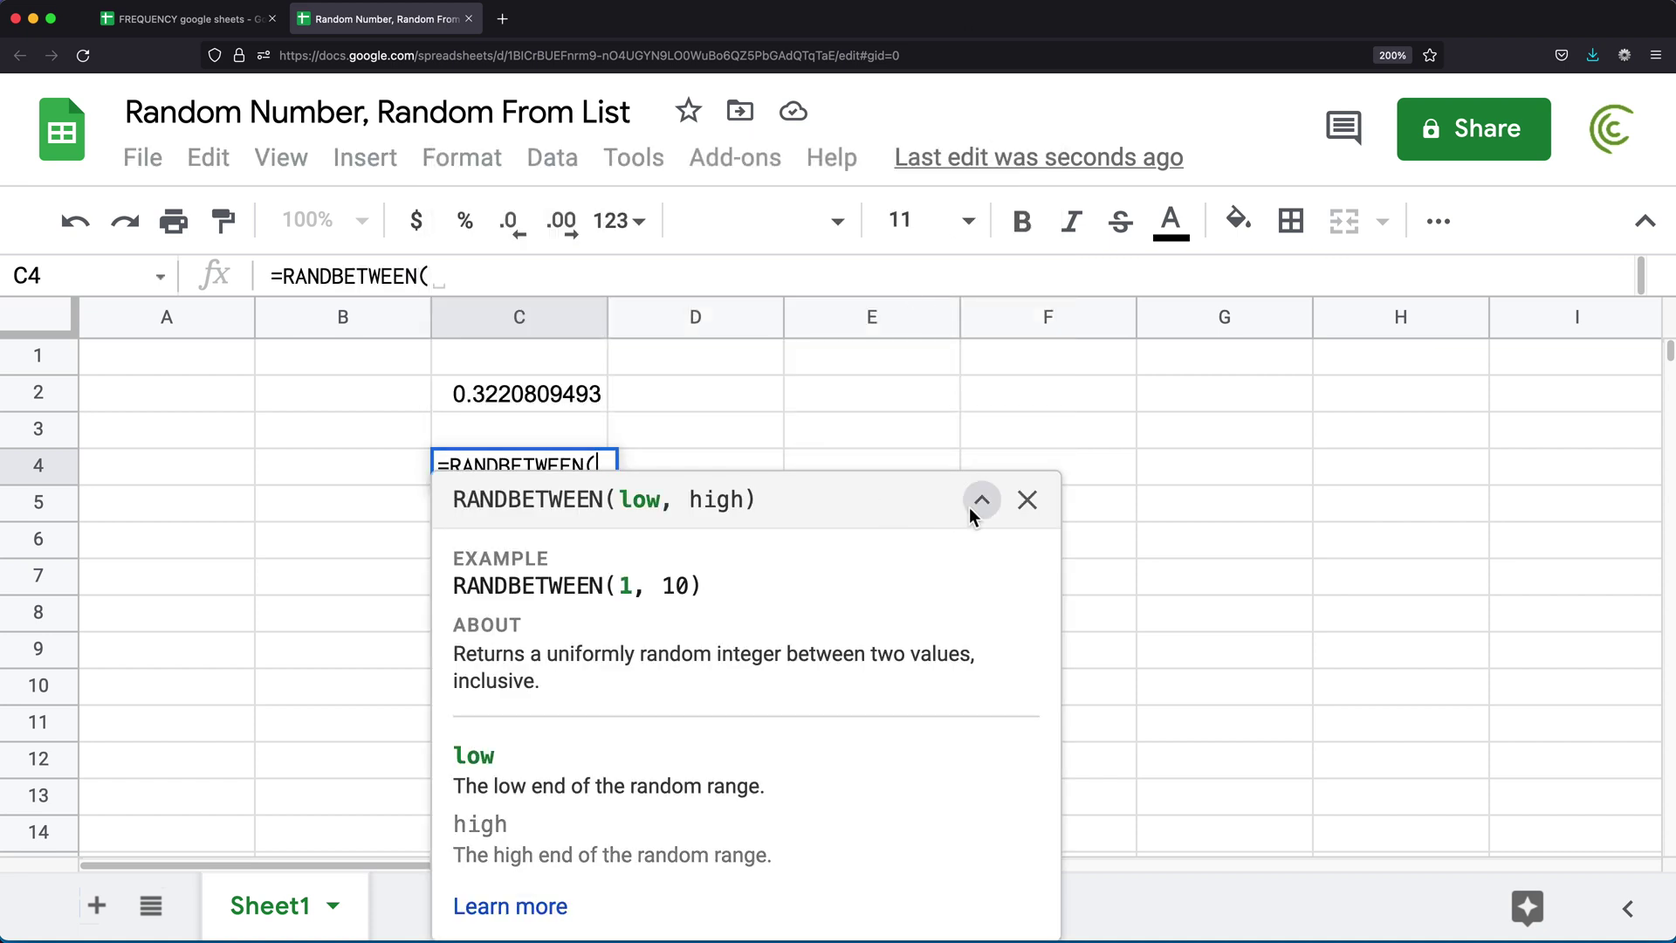
{"action": "left_click", "coordinate": [973, 509]}
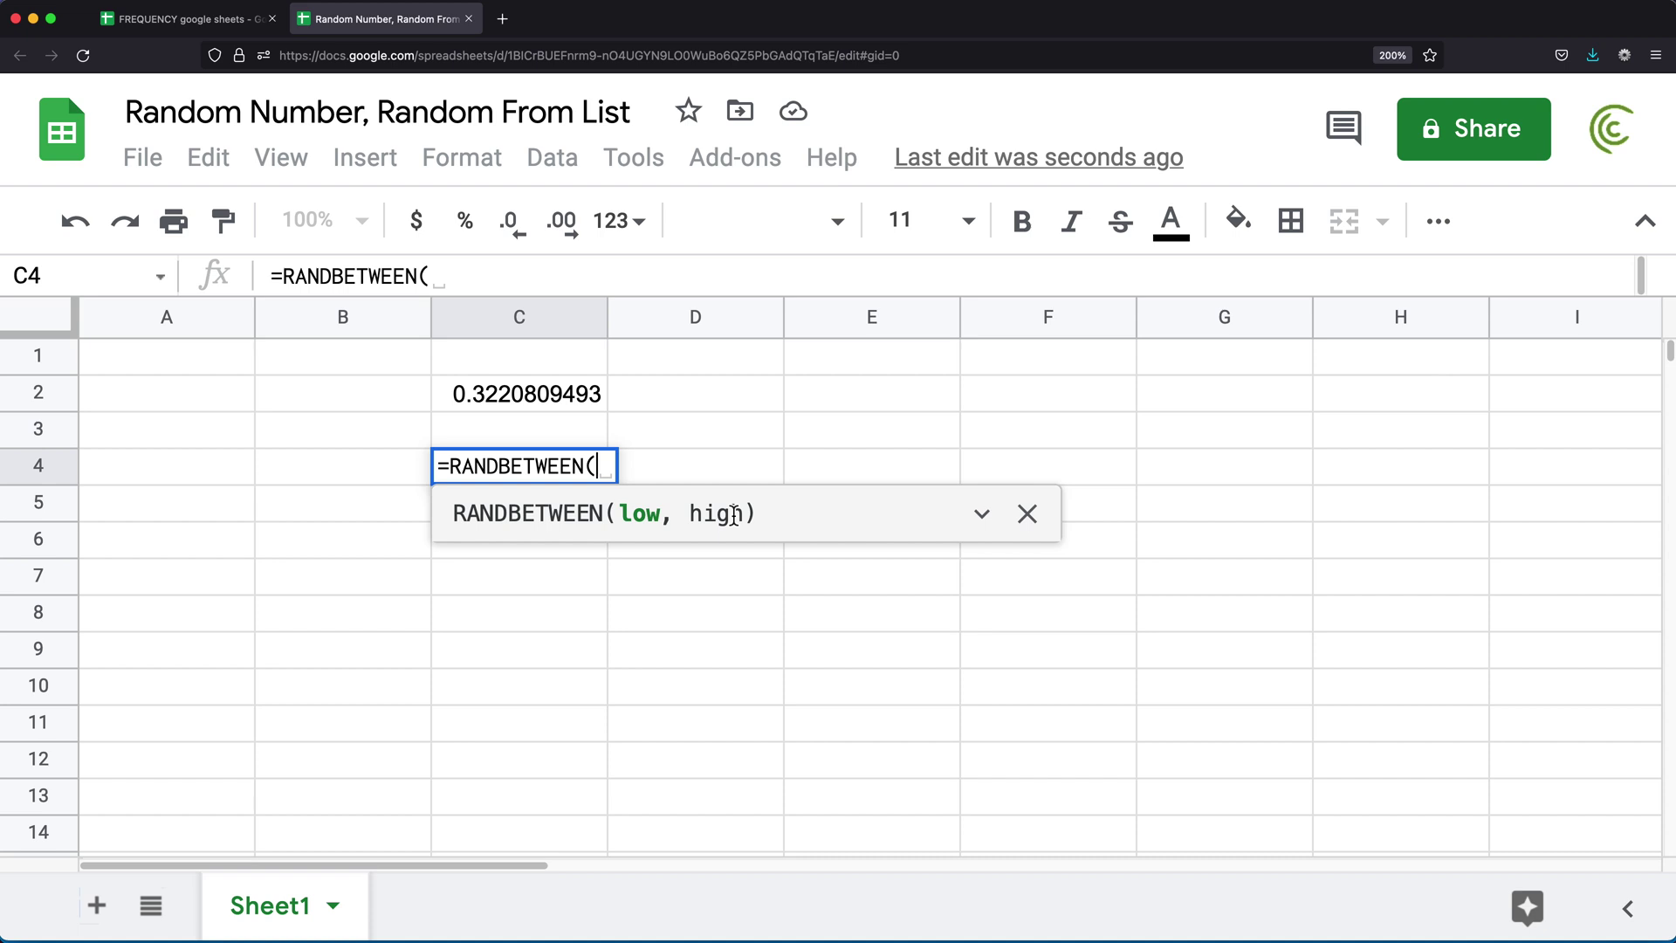
{"action": "type", "text": "1,10)"}
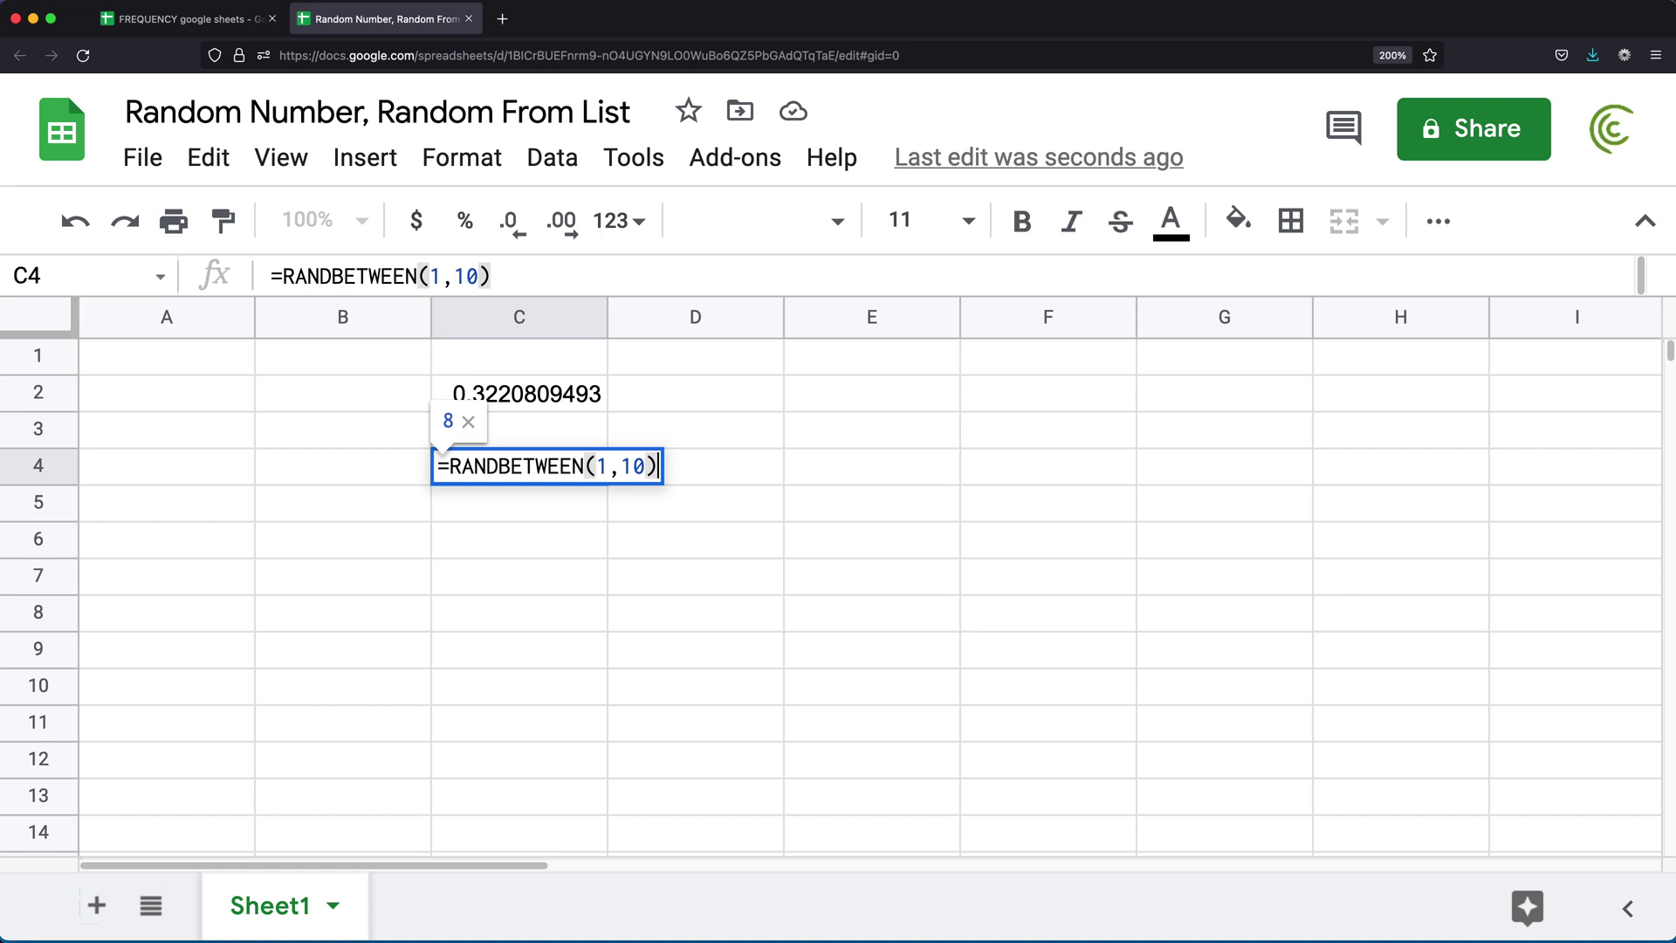
{"action": "key", "text": "Return"}
Enter and clear throwaway text in E5 to force recalculation, then select C4.
{"action": "left_click", "coordinate": [901, 515]}
{"action": "type", "text": "ewr"}
{"action": "key", "text": "Return"}
{"action": "key", "text": "Up"}
{"action": "key", "text": "Delete"}
{"action": "type", "text": "wer"}
{"action": "key", "text": "Return"}
{"action": "key", "text": "Up"}
{"action": "key", "text": "Delete"}
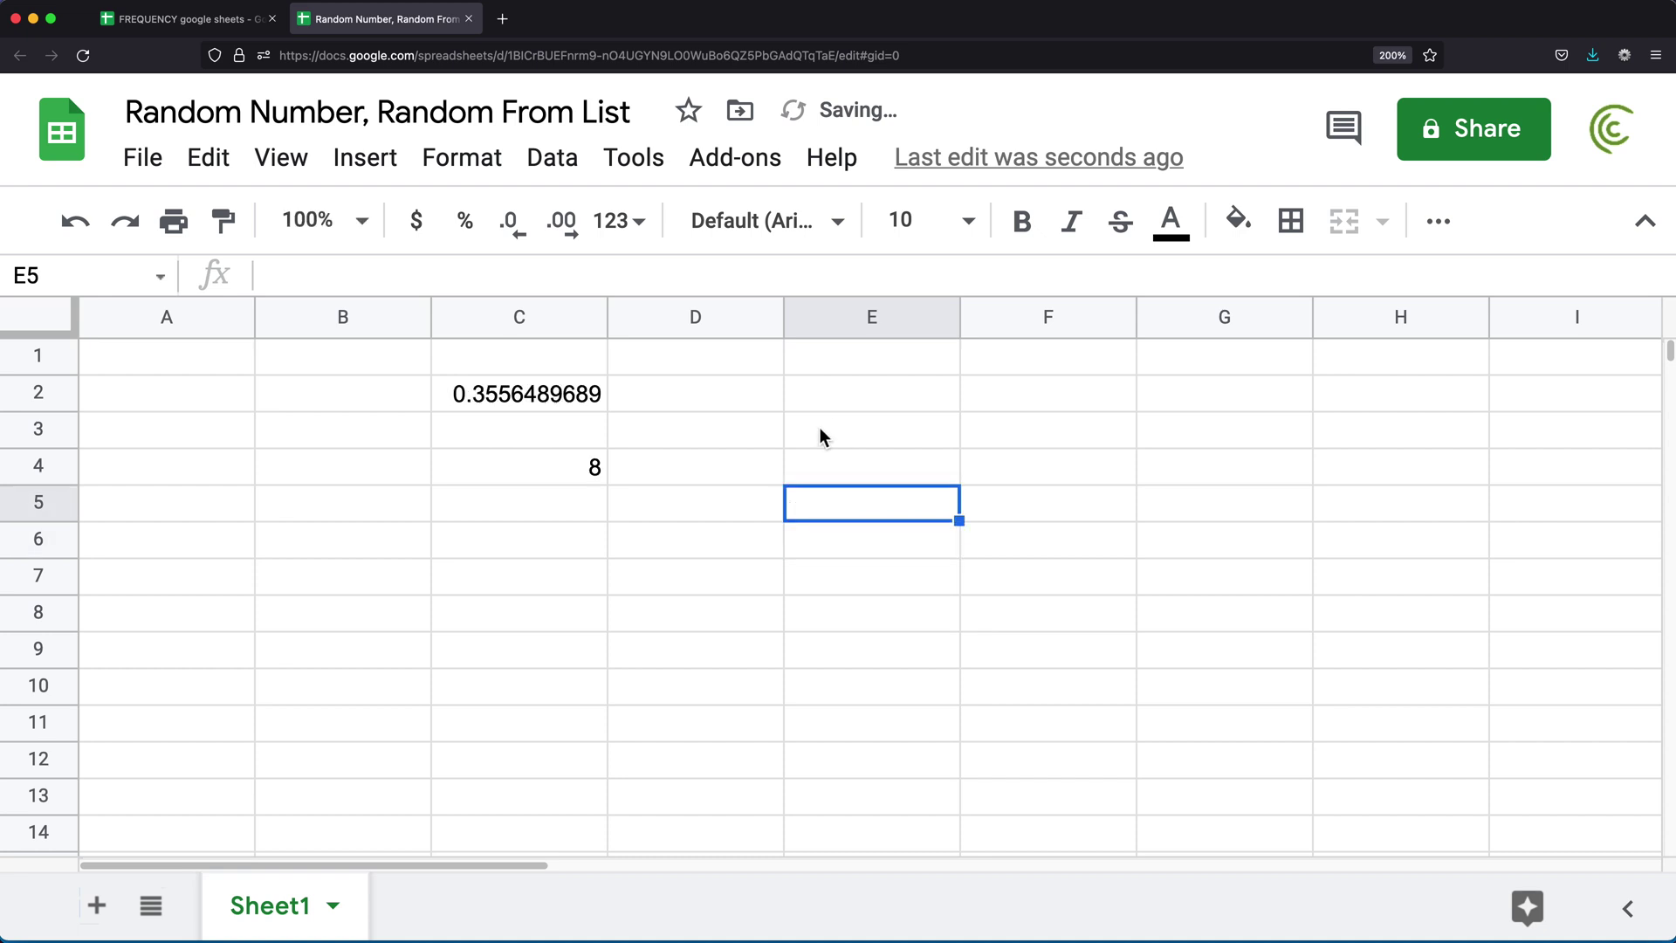
{"action": "left_click", "coordinate": [543, 467]}
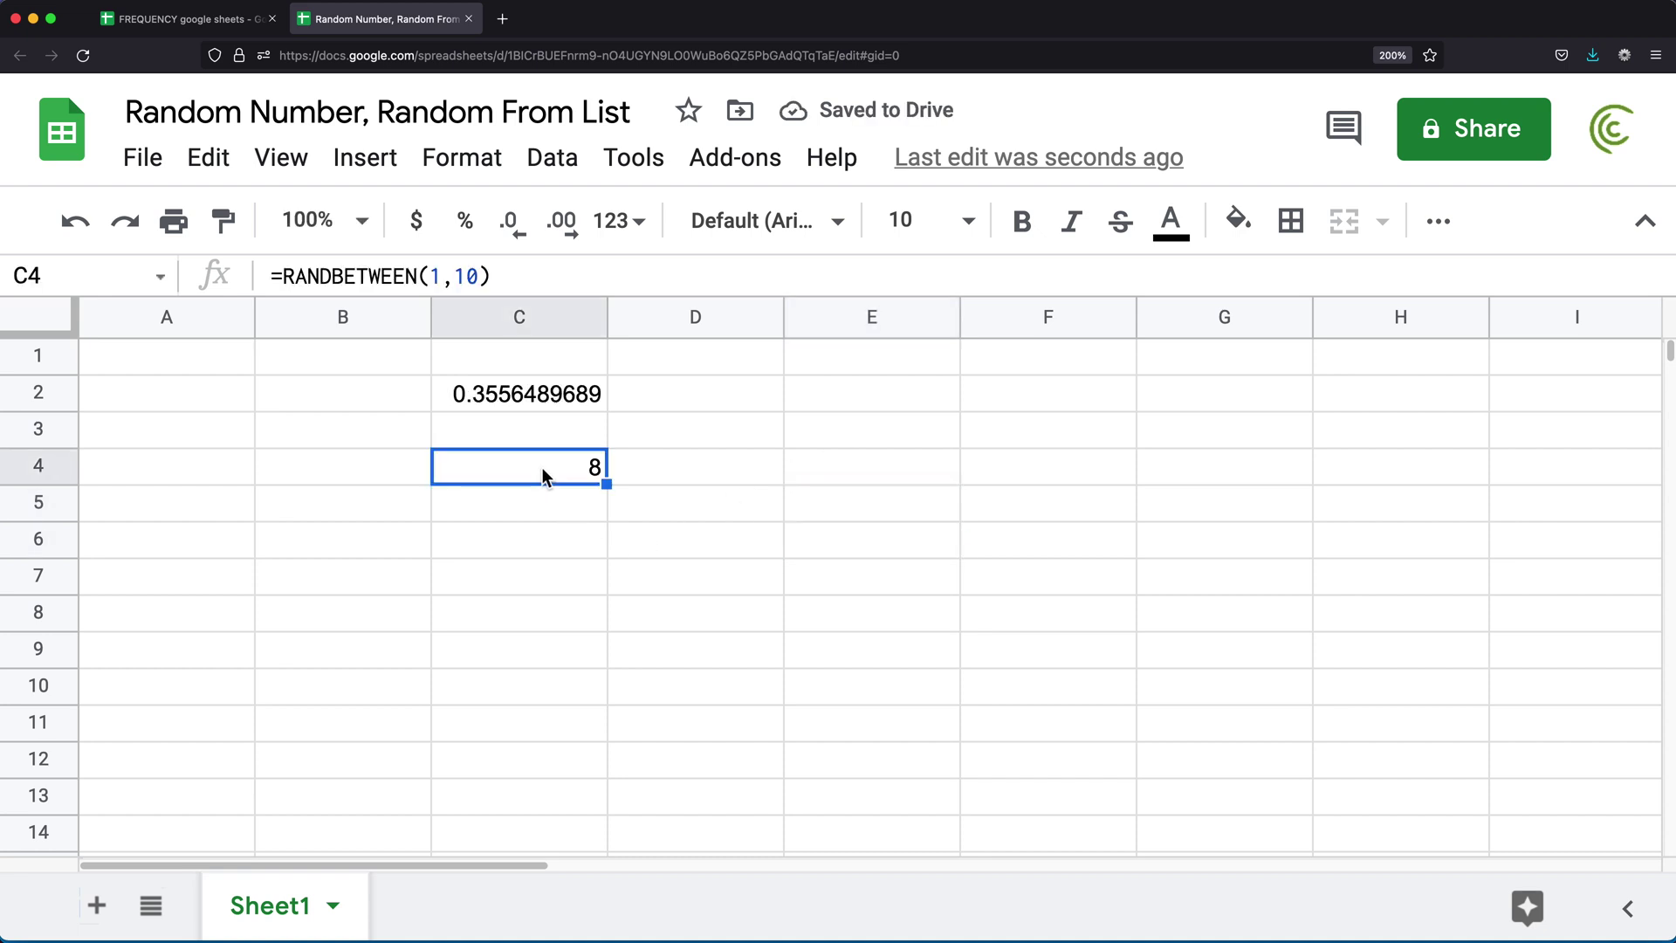
Change C4's bounds to =RANDBETWEEN(10000,99999), now showing 33215.
{"action": "double_click", "coordinate": [542, 467]}
{"action": "key", "text": "Left"}
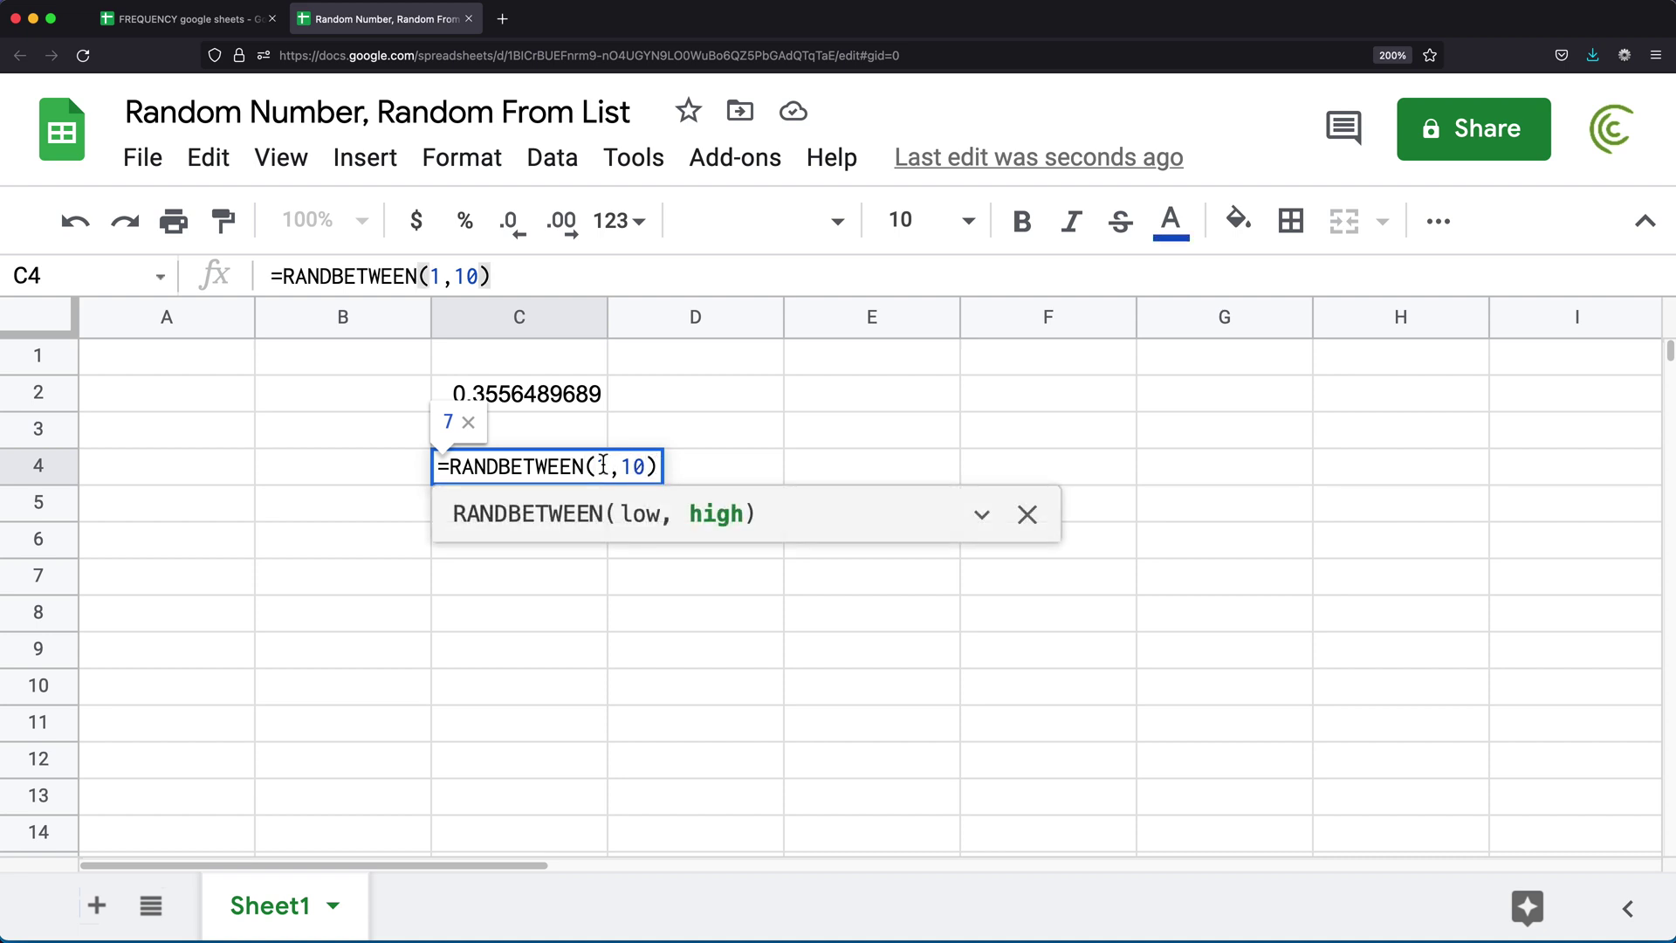
{"action": "key", "text": "Left"}
{"action": "key", "text": "Left"}
{"action": "key", "text": "Left"}
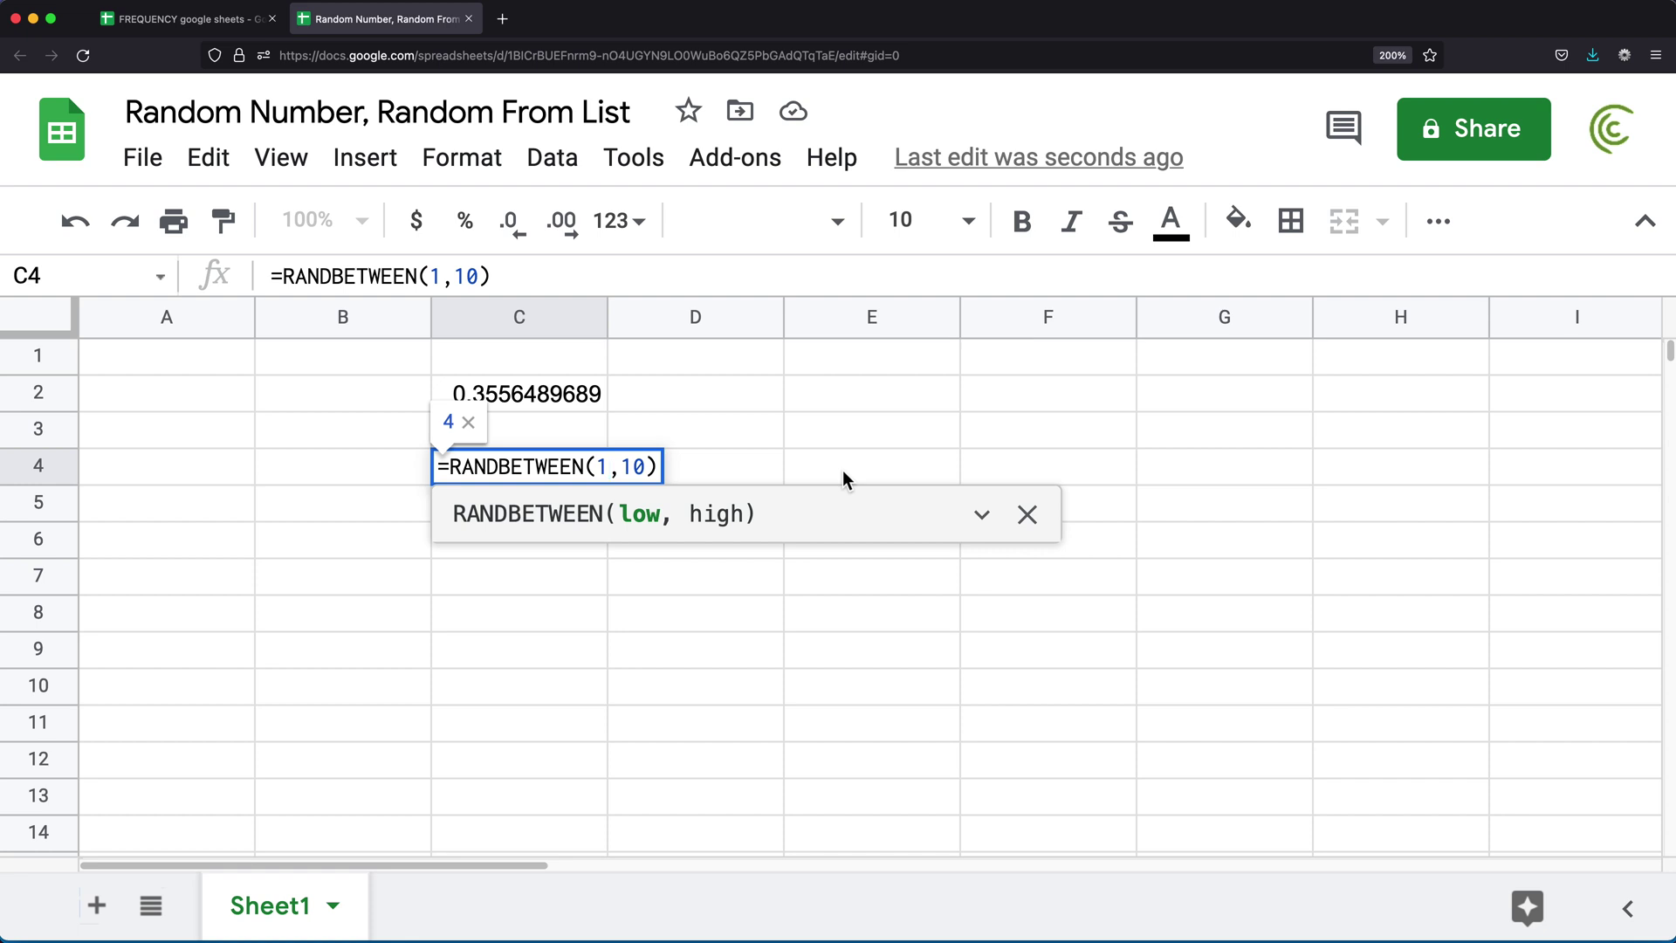
{"action": "key", "text": "BackSpace"}
{"action": "type", "text": "0"}
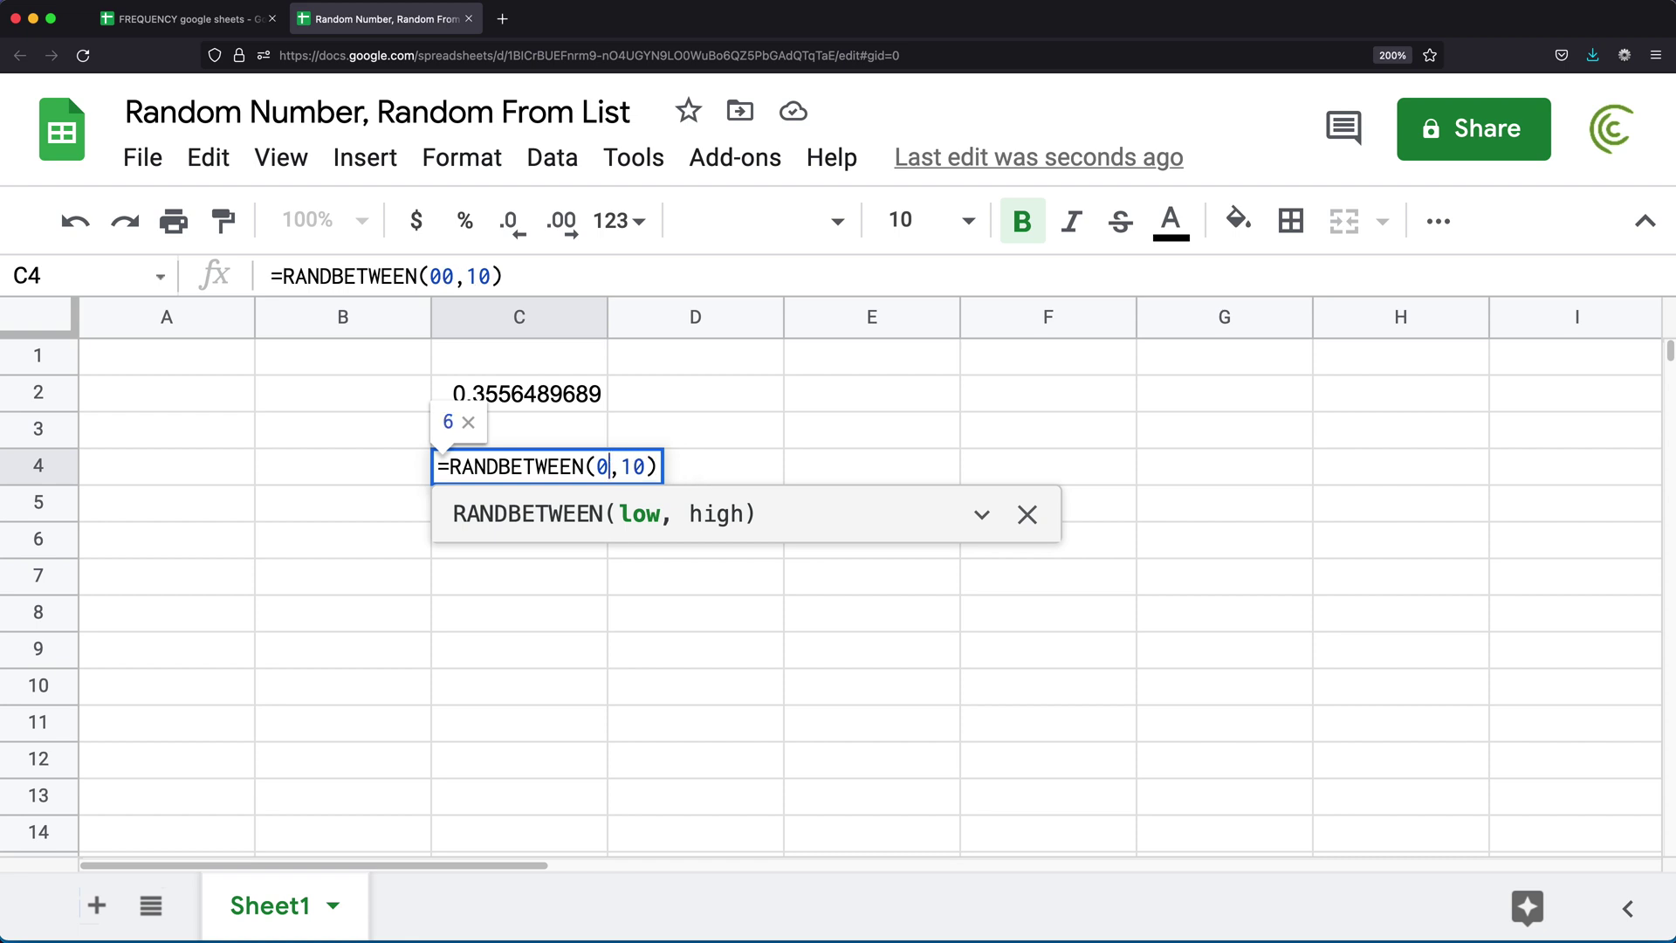
{"action": "key", "text": "BackSpace"}
{"action": "type", "text": "1000"}
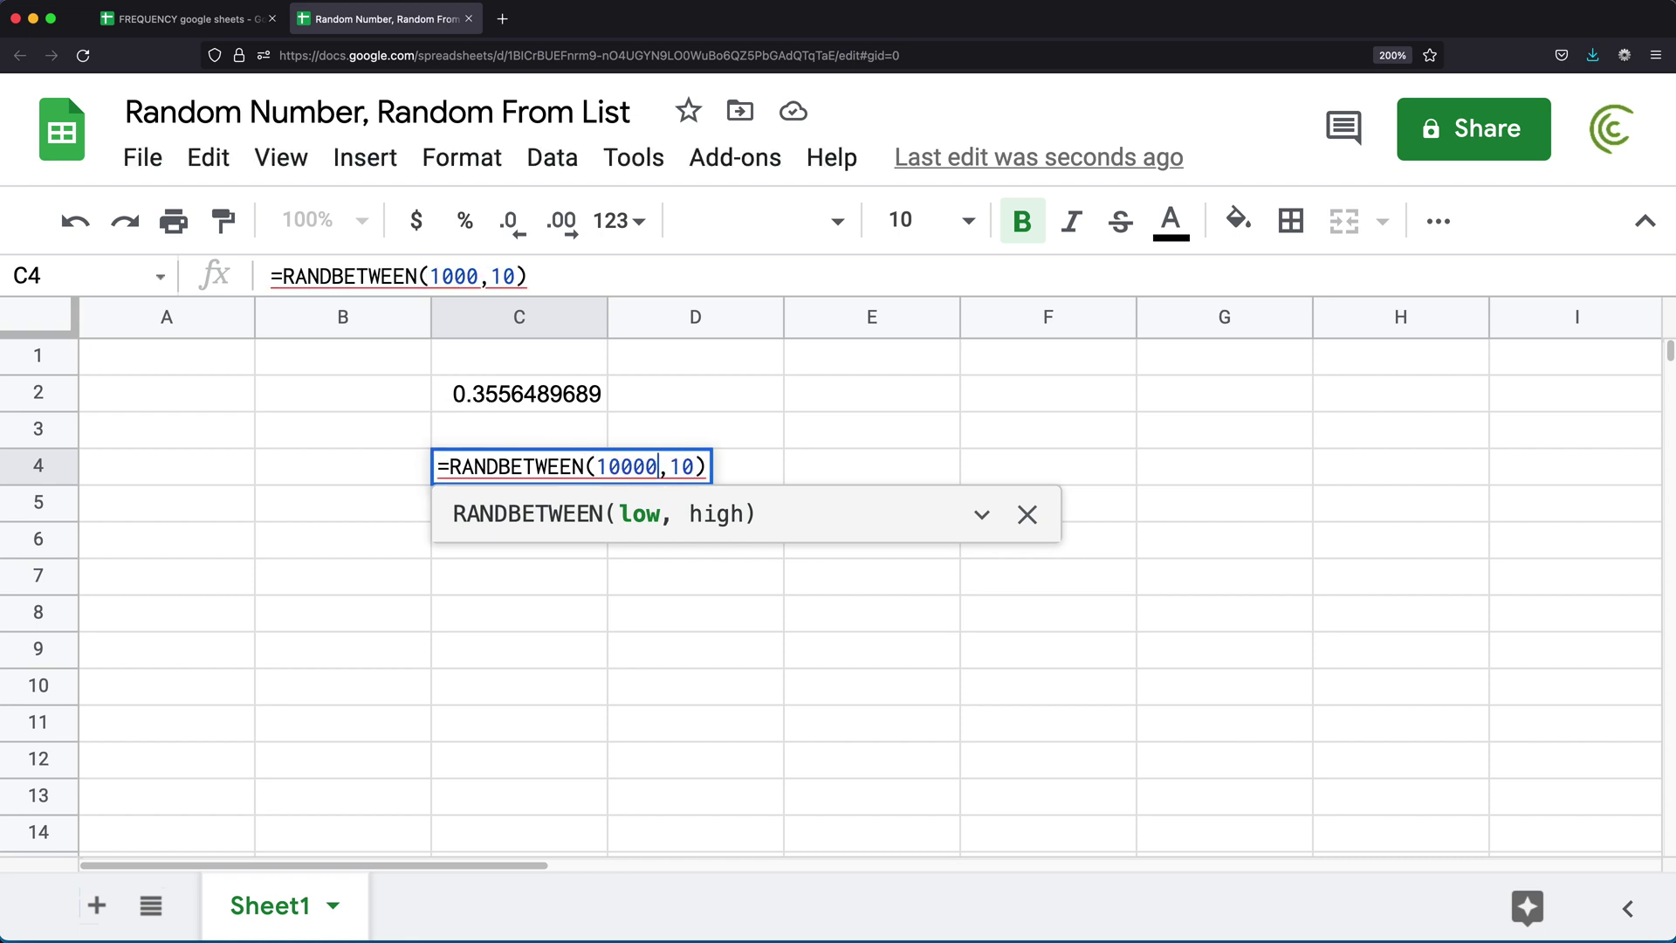
{"action": "type", "text": "0"}
{"action": "key", "text": "Right"}
{"action": "key", "text": "Right"}
{"action": "key", "text": "Right"}
{"action": "key", "text": "BackSpace"}
{"action": "key", "text": "BackSpace"}
{"action": "type", "text": "99999"}
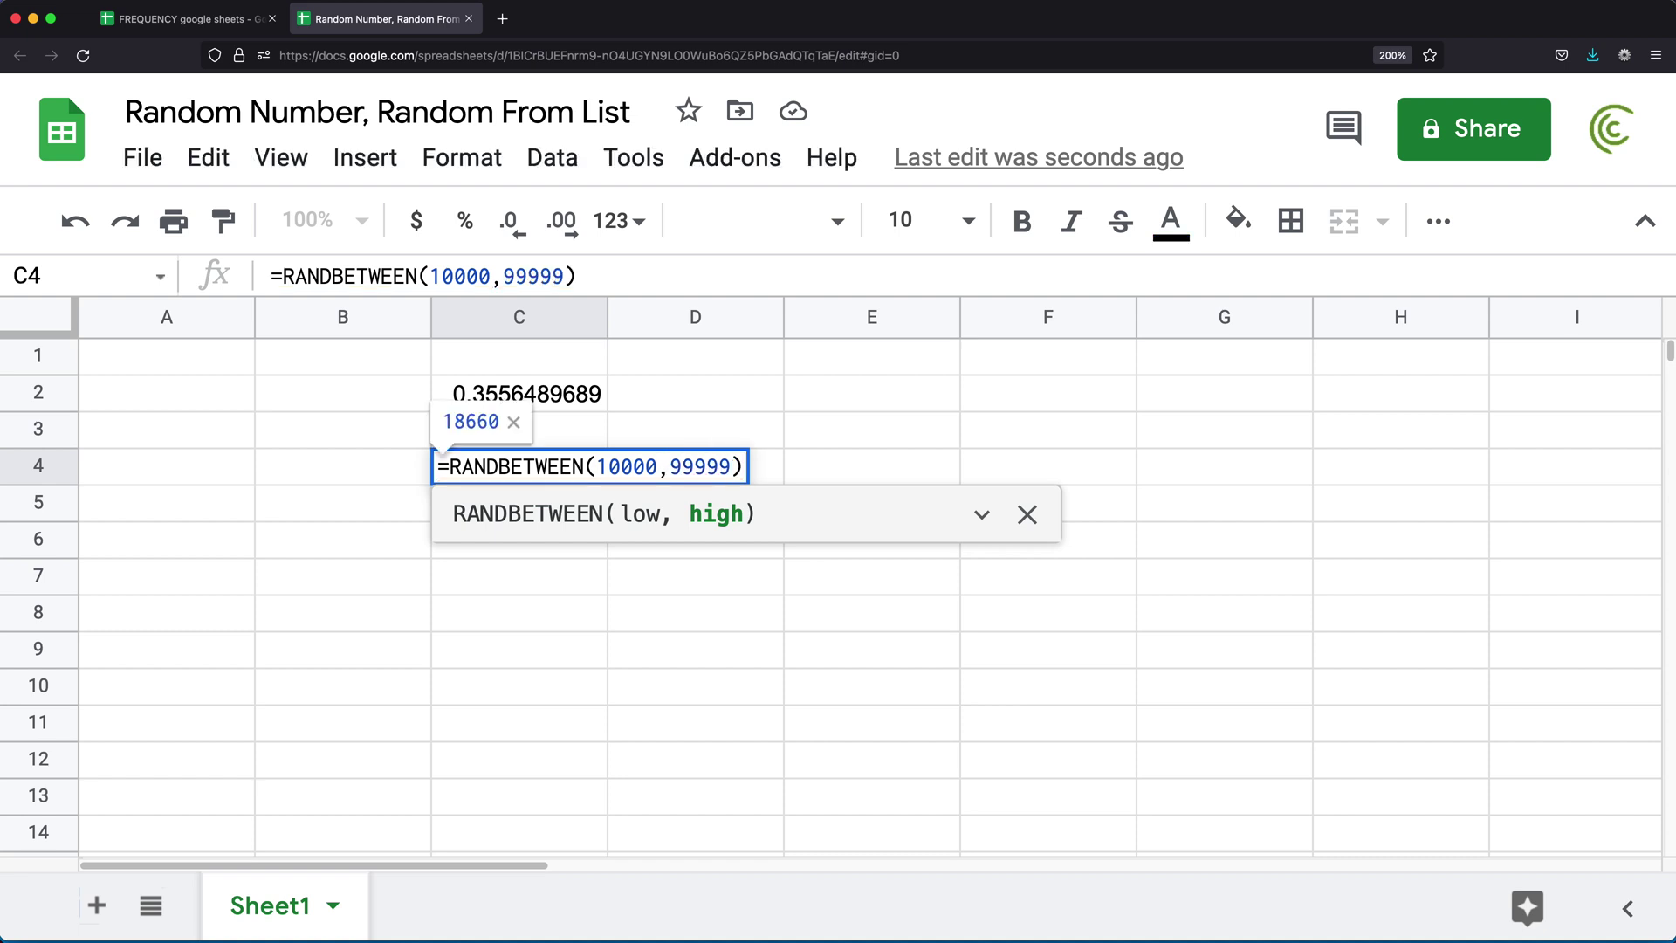
{"action": "left_click_drag", "start_coordinate": [599, 466], "coordinate": [655, 468]}
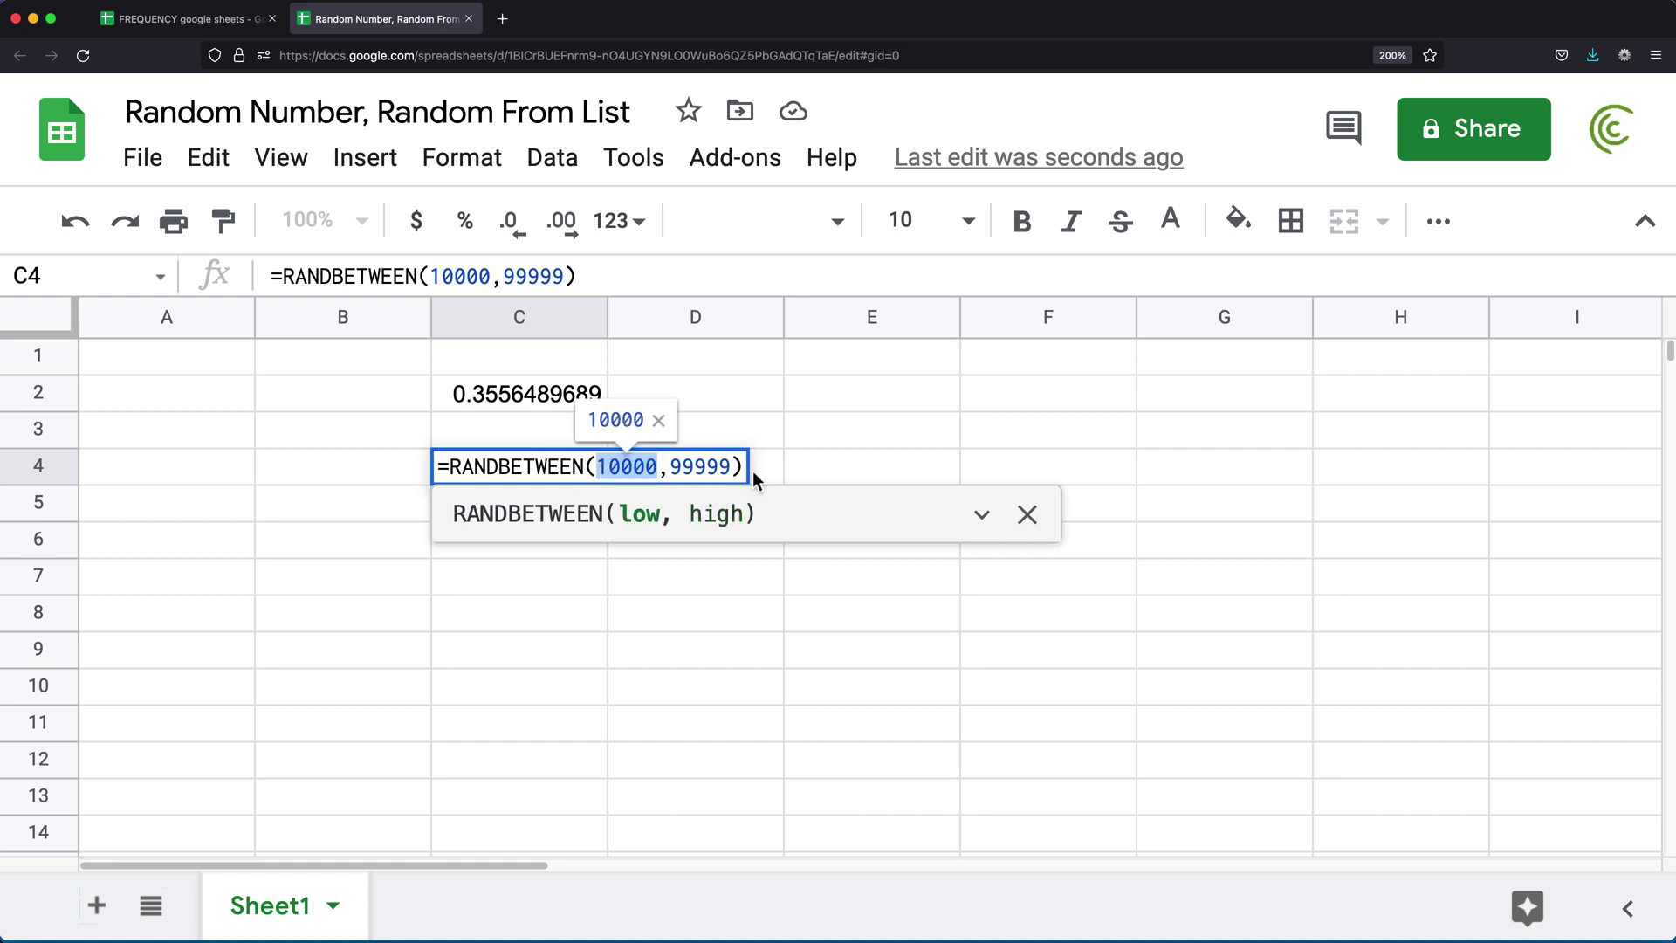
{"action": "key", "text": "Right"}
{"action": "key", "text": "Return"}
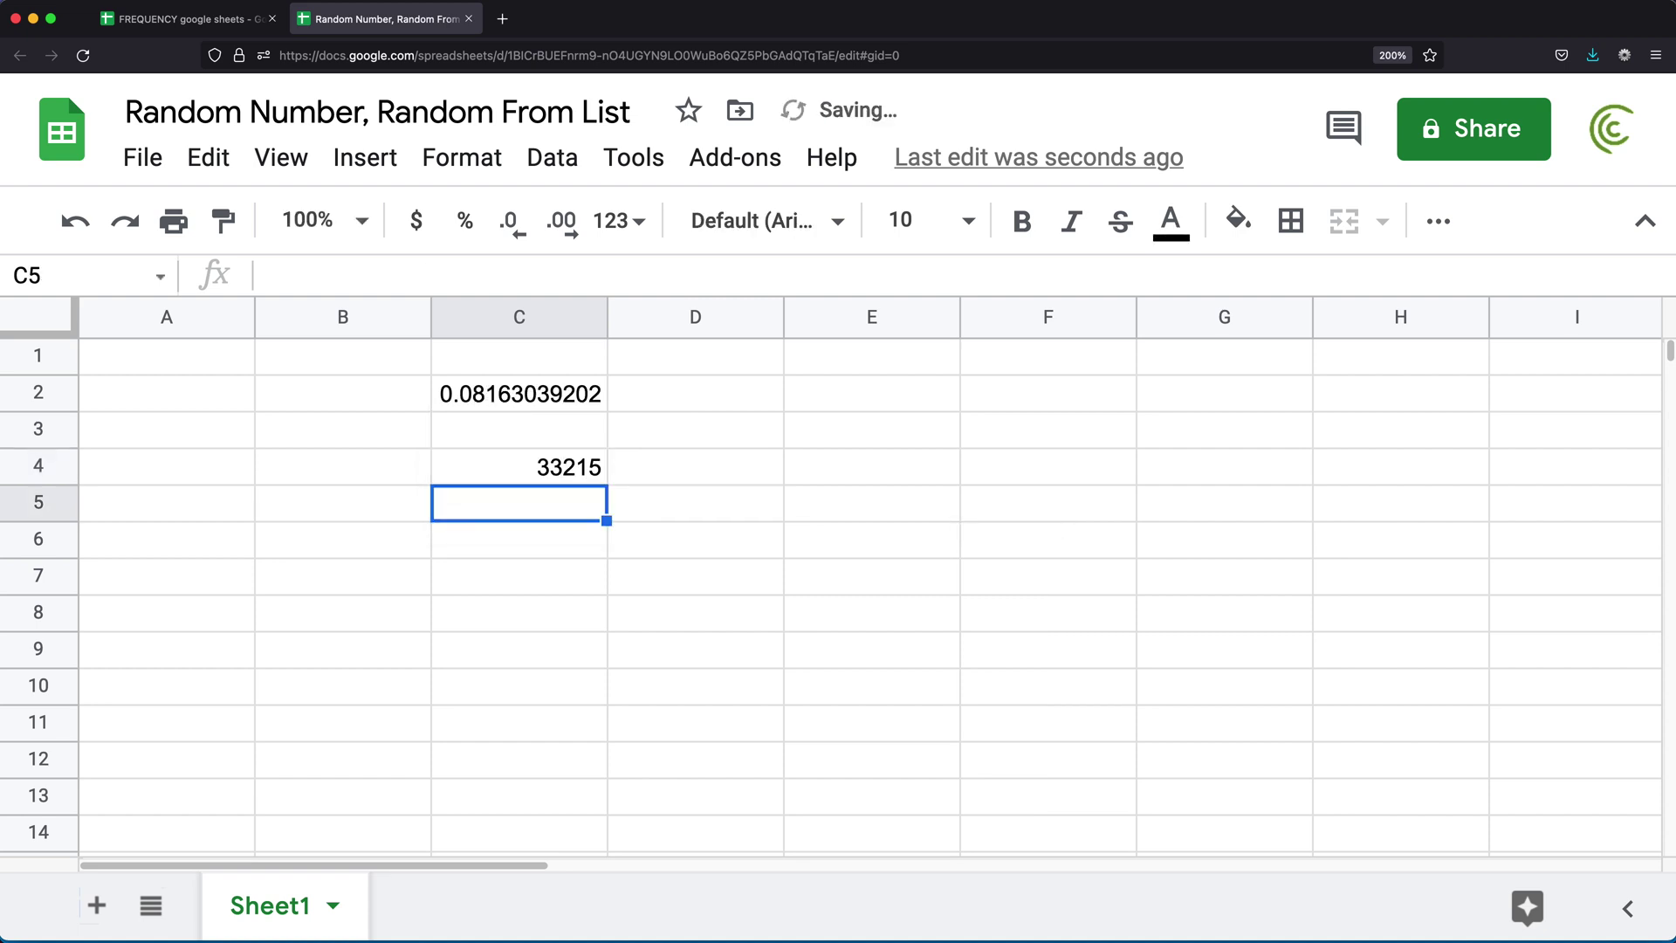
{"action": "double_click", "coordinate": [585, 475]}
{"action": "key", "text": "Return"}
Enter =RANDARRAY(2) in C6 and select the spilled cells C6:C7.
{"action": "left_click", "coordinate": [524, 541]}
{"action": "type", "text": "=rand"}
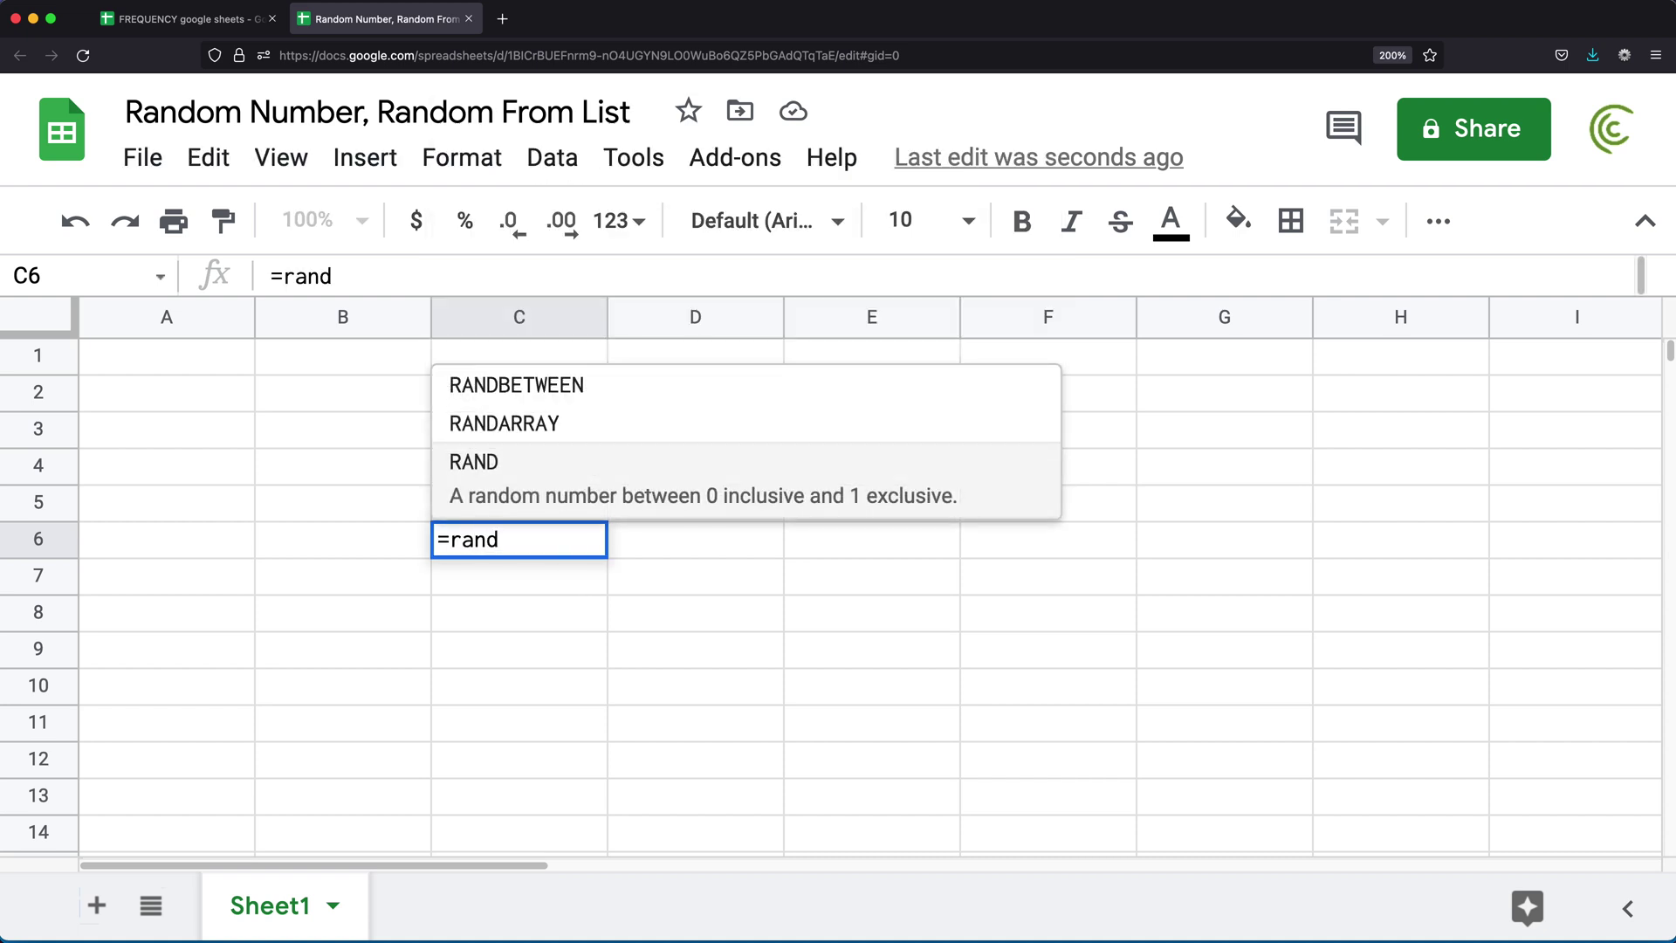
{"action": "key", "text": "Up"}
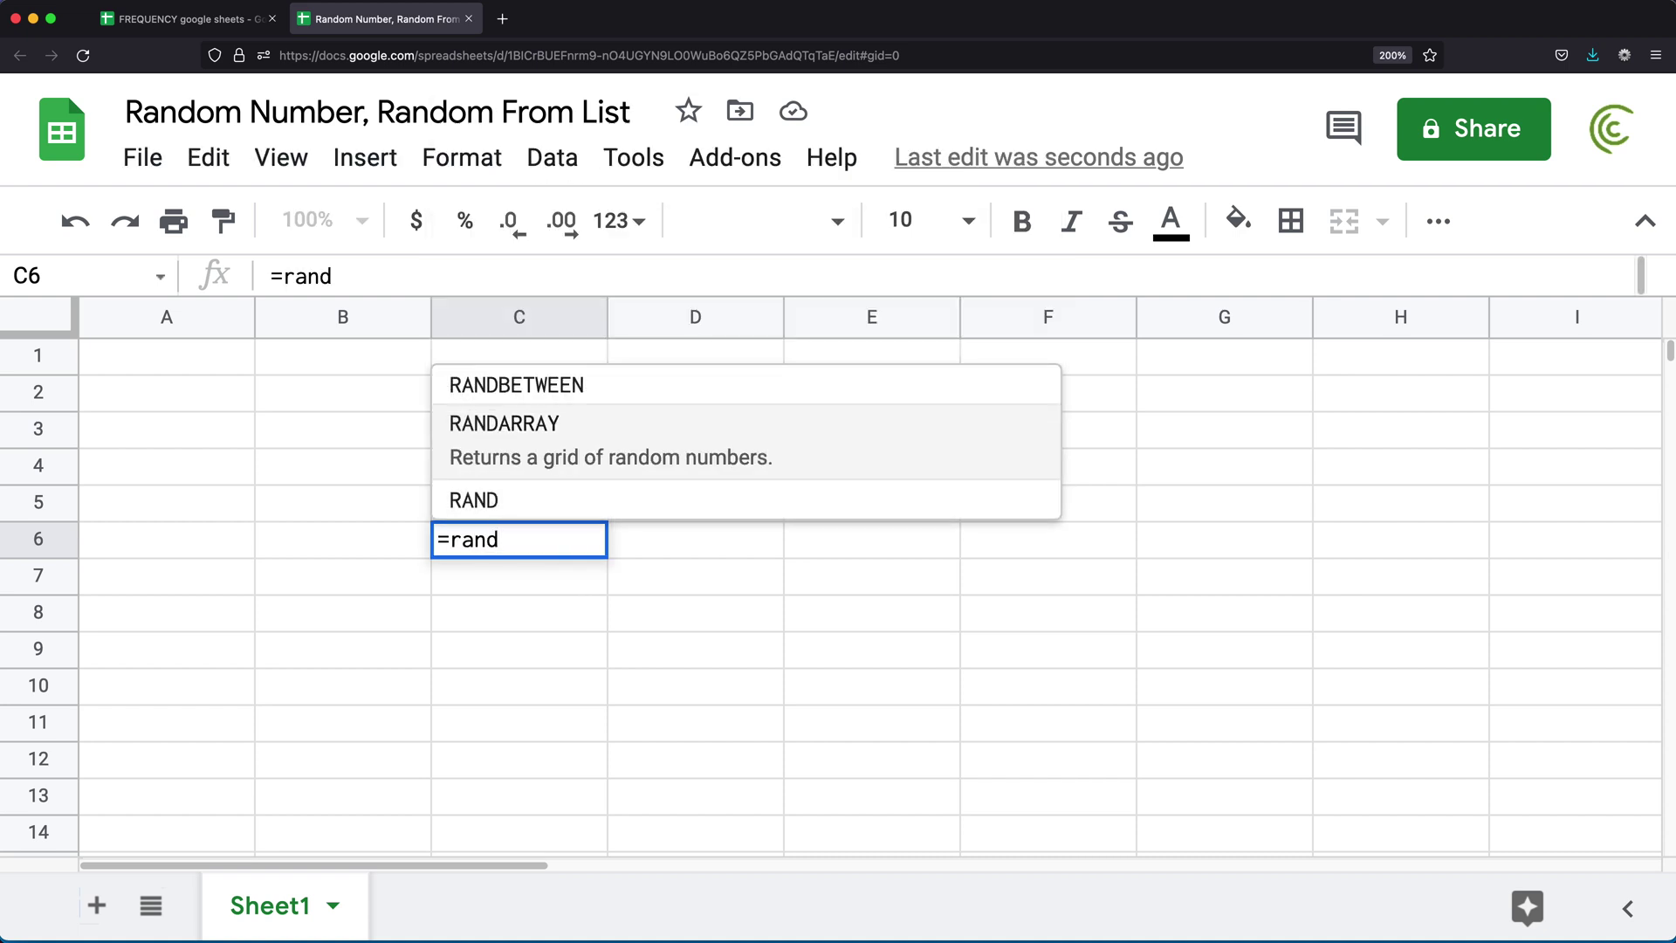
{"action": "key", "text": "Tab"}
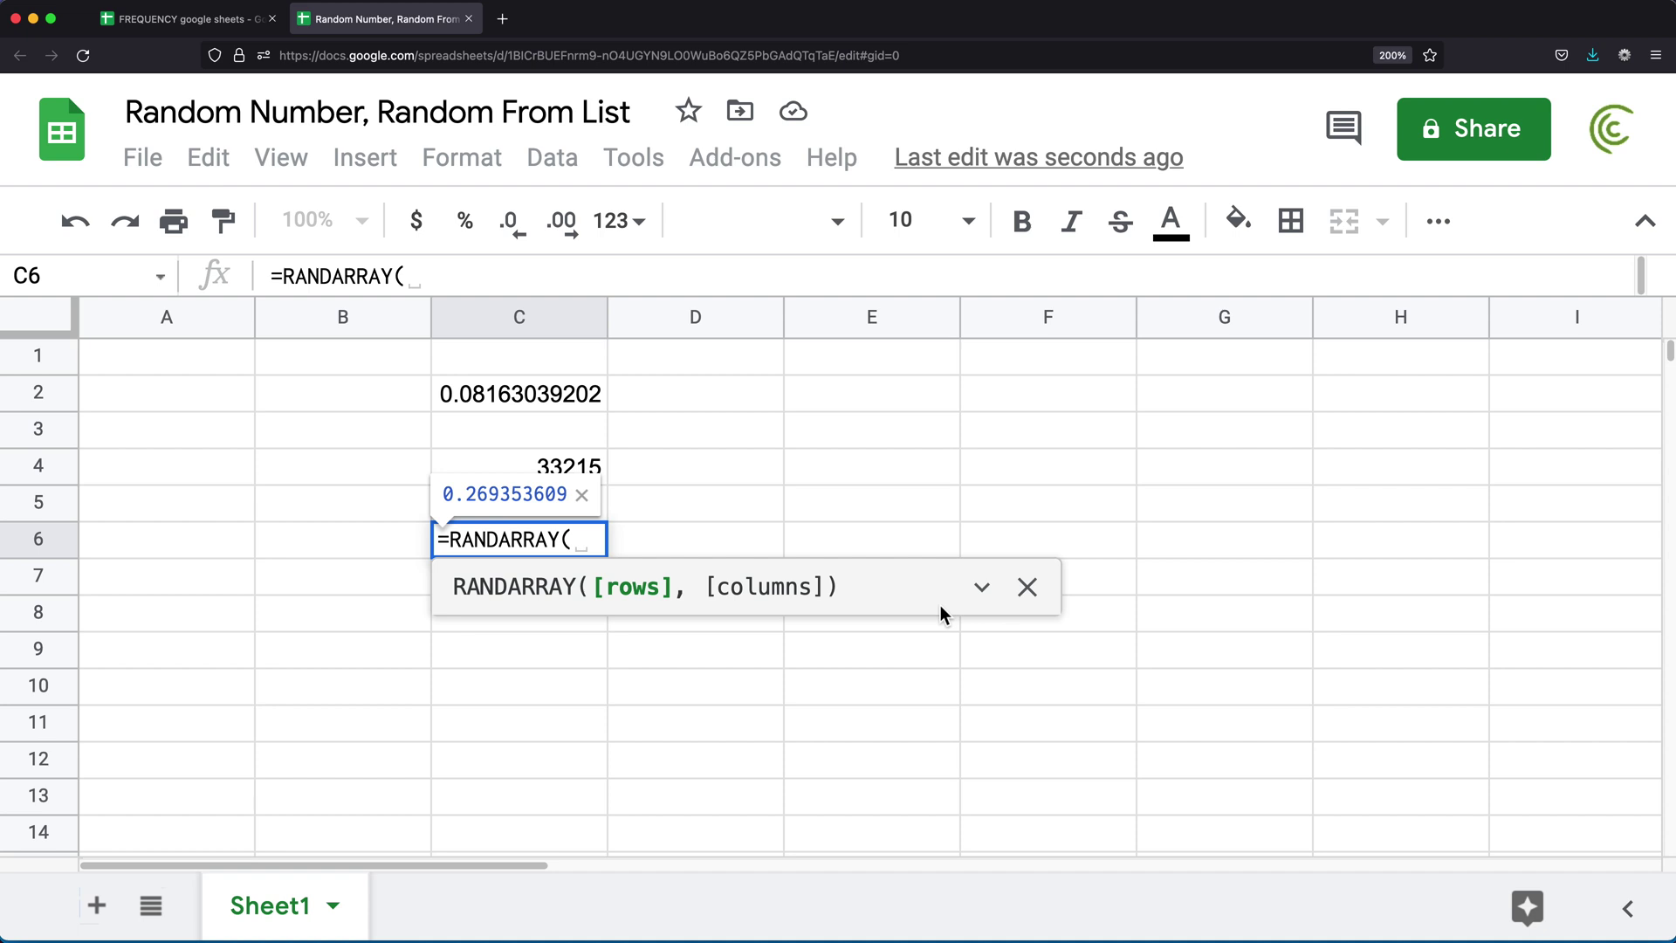
{"action": "type", "text": "2"}
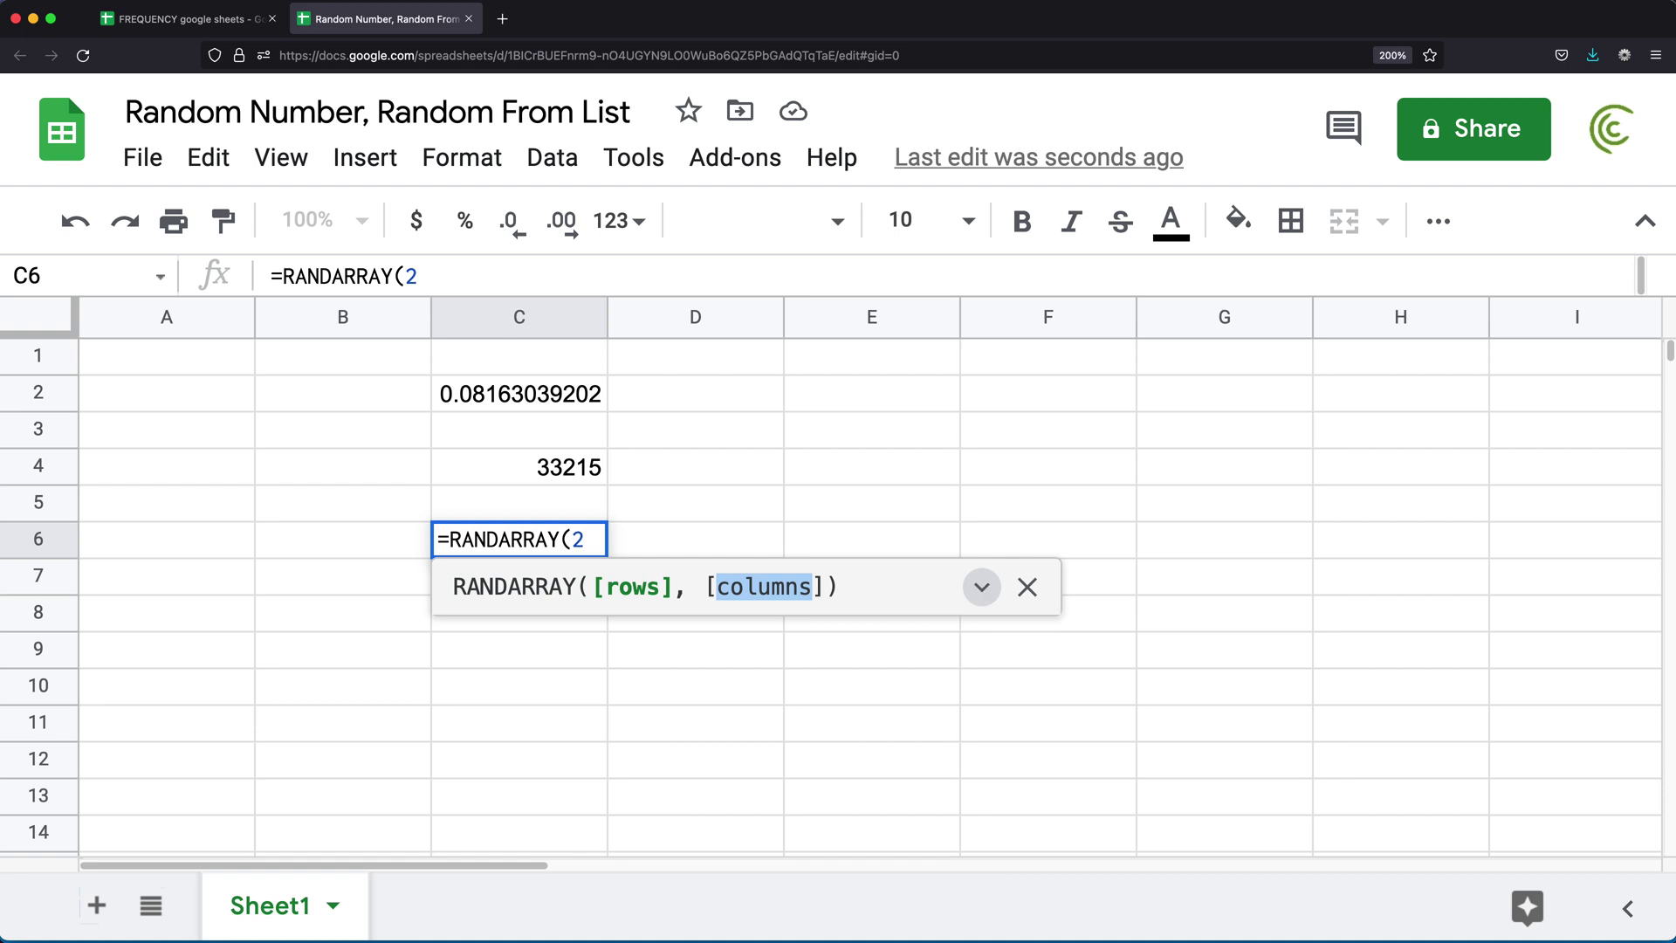
{"action": "type", "text": ")"}
{"action": "key", "text": "Return"}
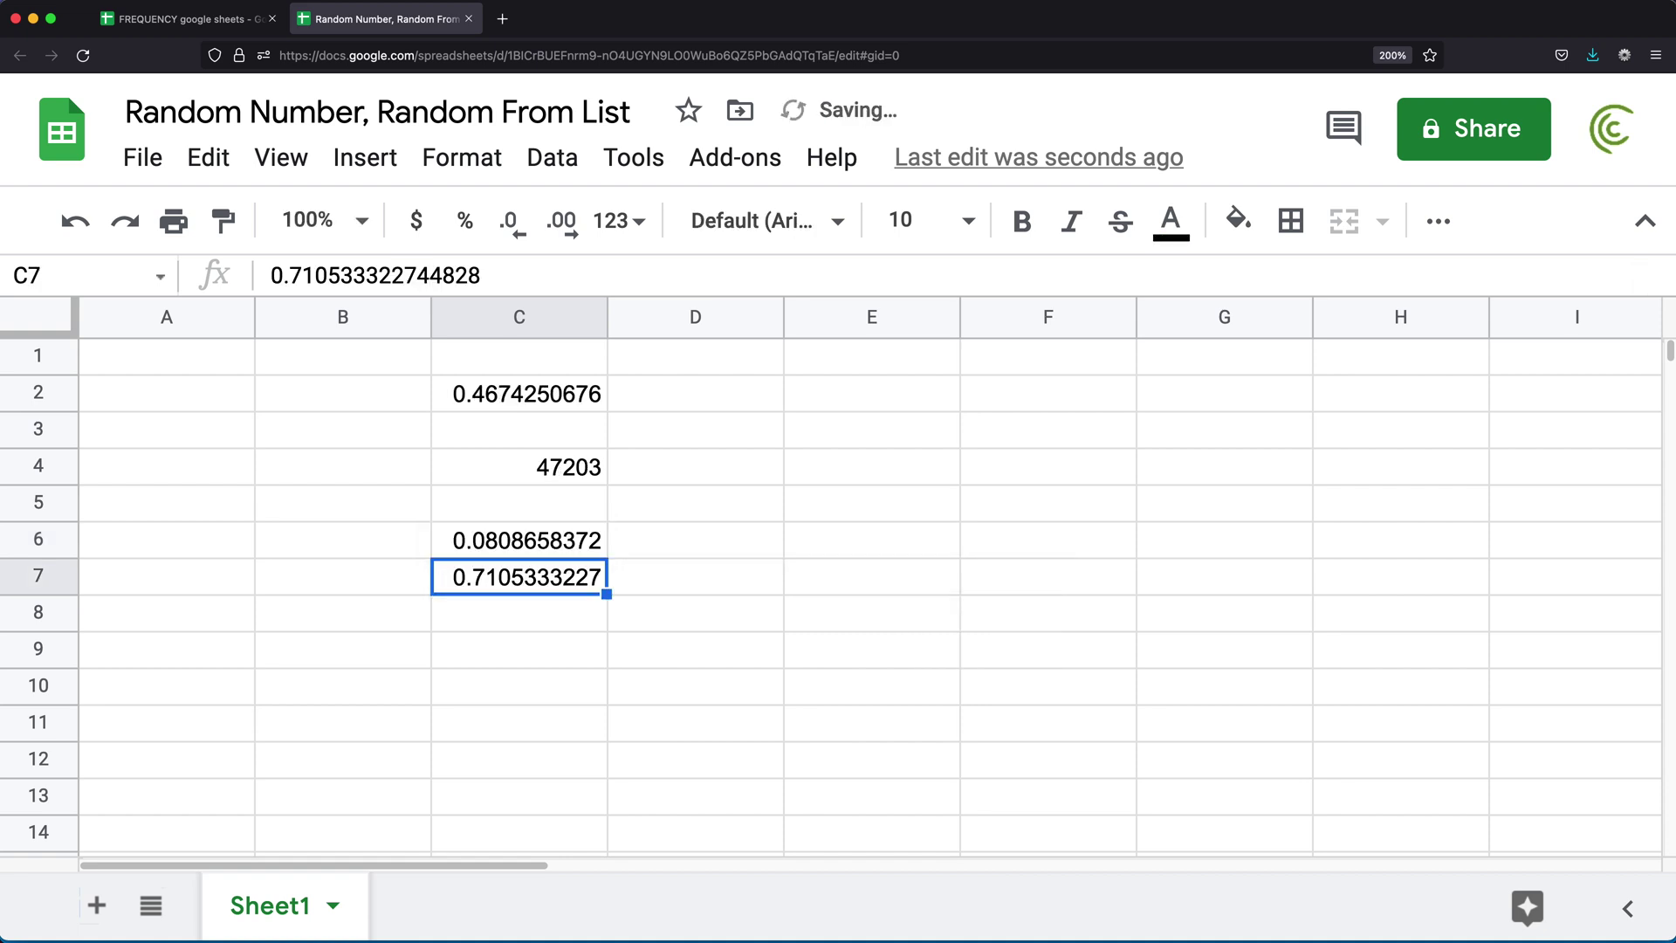
{"action": "left_click_drag", "start_coordinate": [588, 547], "coordinate": [583, 576]}
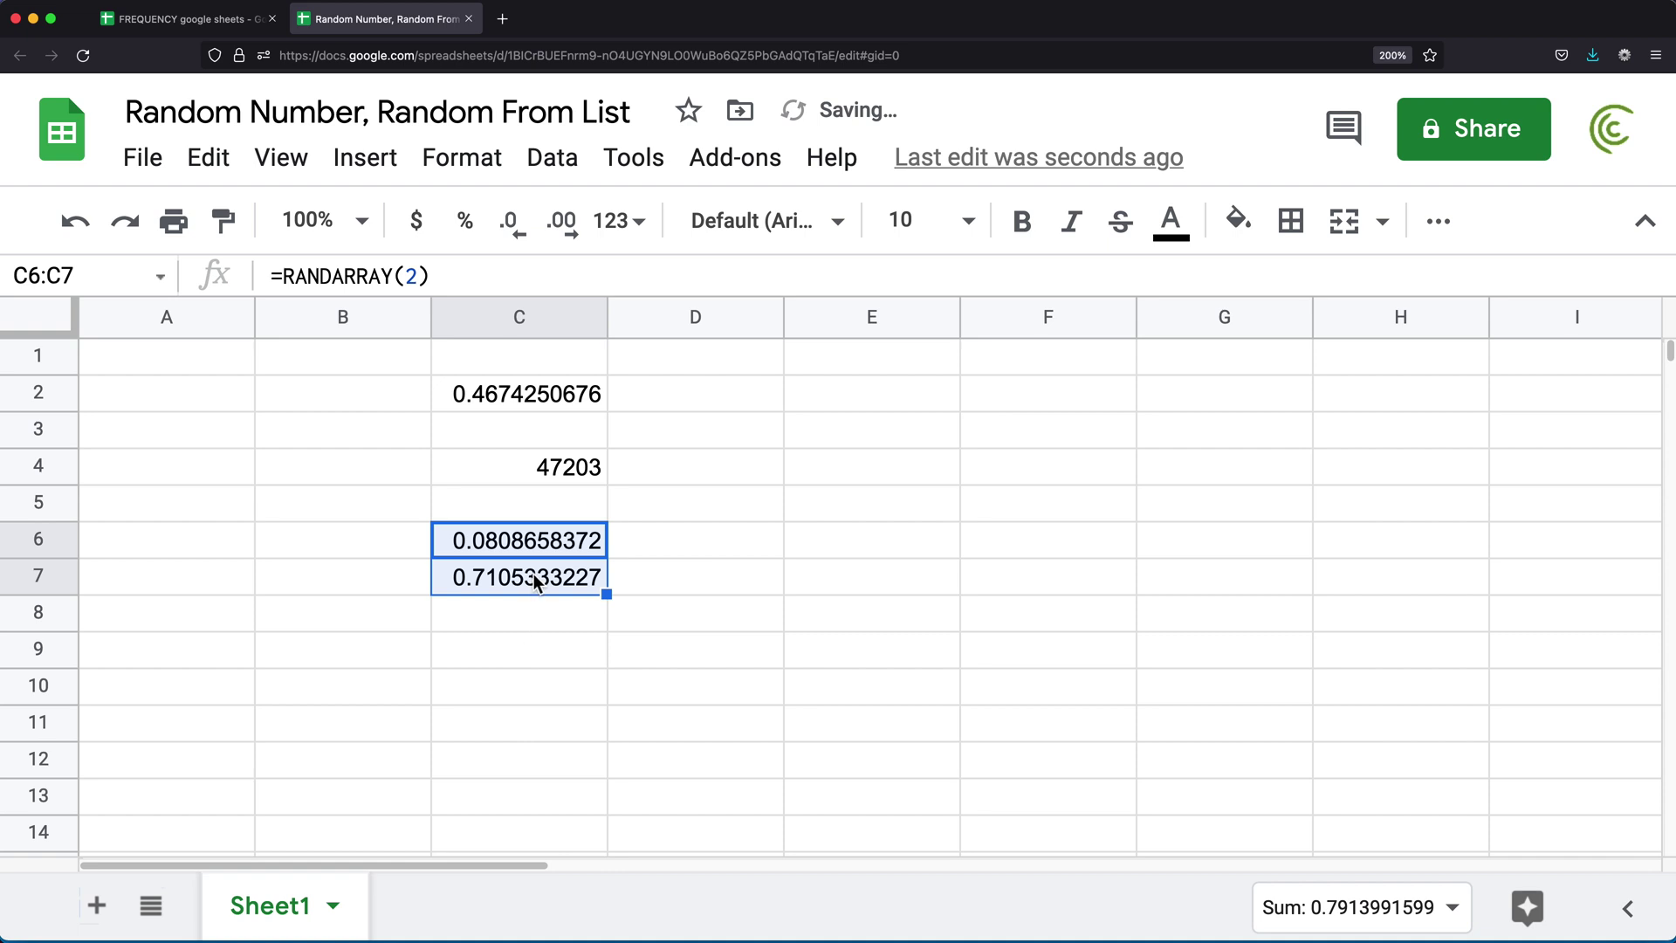
Change C6's formula to =RANDARRAY(2,4).
{"action": "left_click", "coordinate": [547, 546]}
{"action": "key", "text": "Return"}
{"action": "key", "text": "Left"}
{"action": "type", "text": ","}
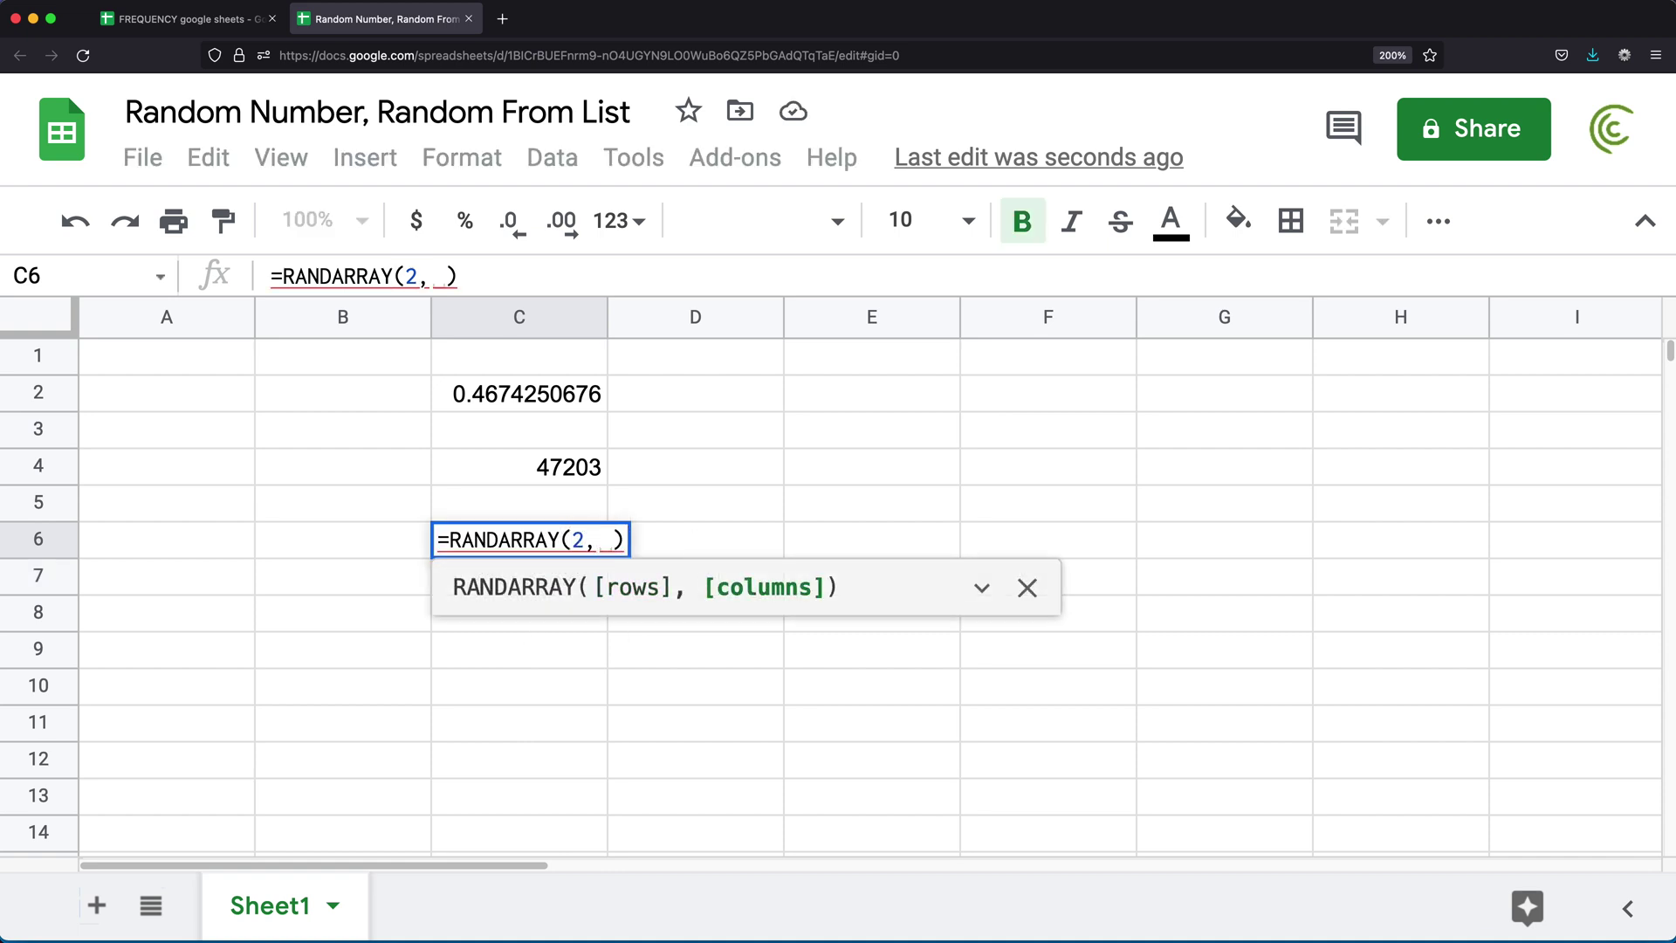
{"action": "key", "text": "BackSpace"}
{"action": "type", "text": "4"}
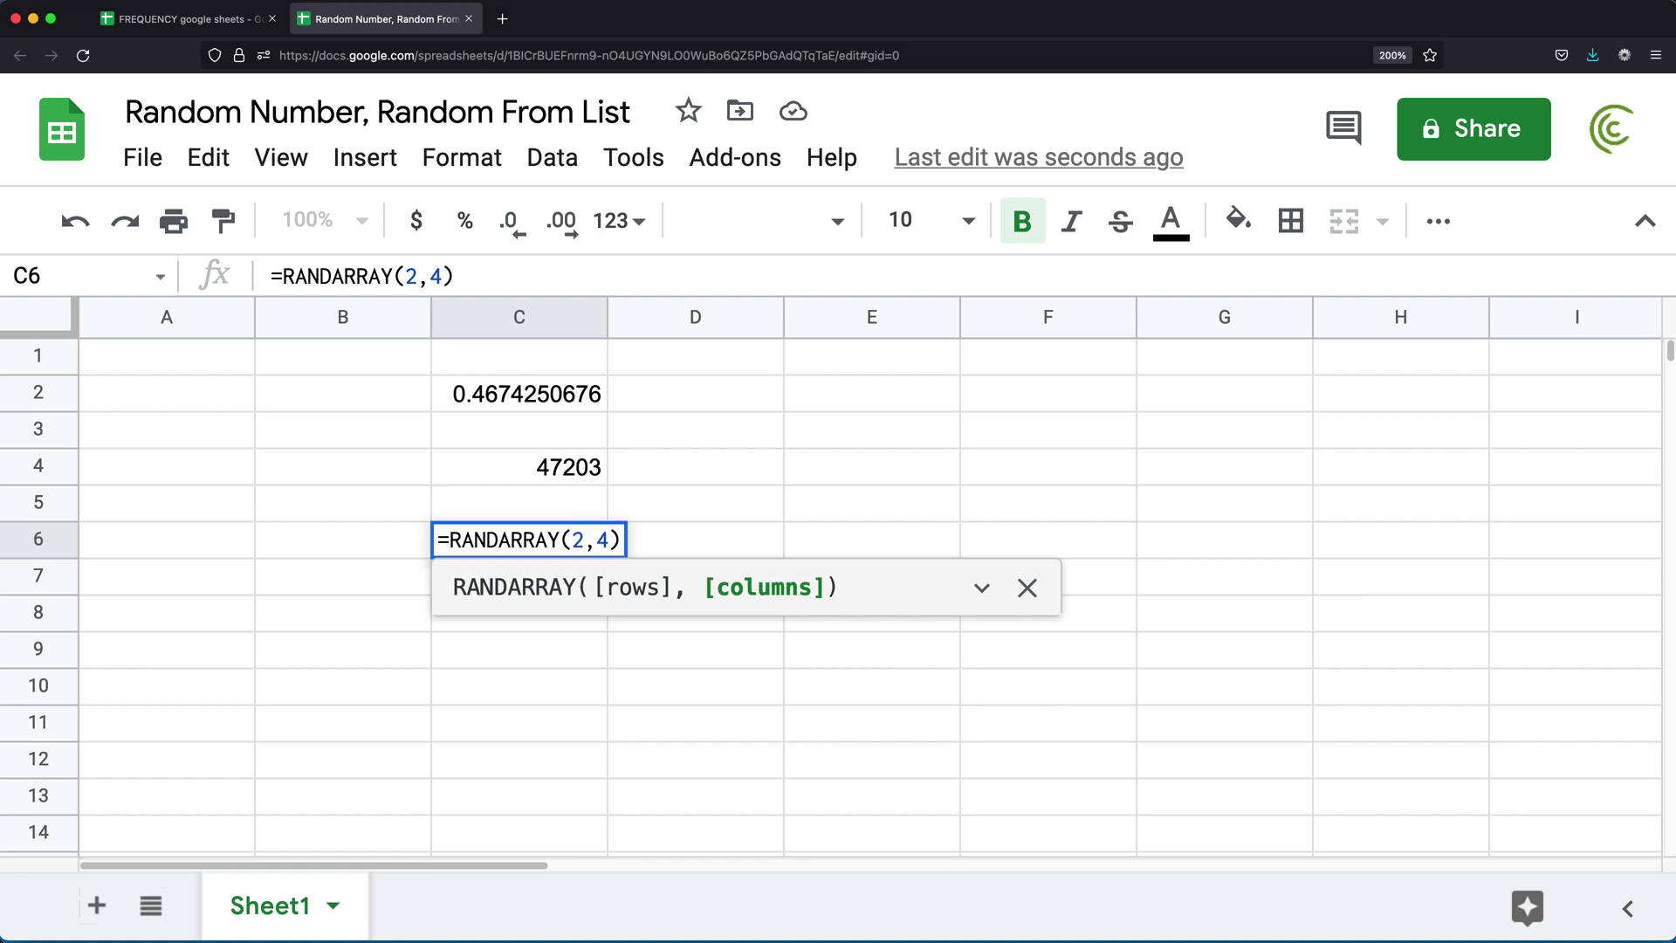
{"action": "key", "text": "Return"}
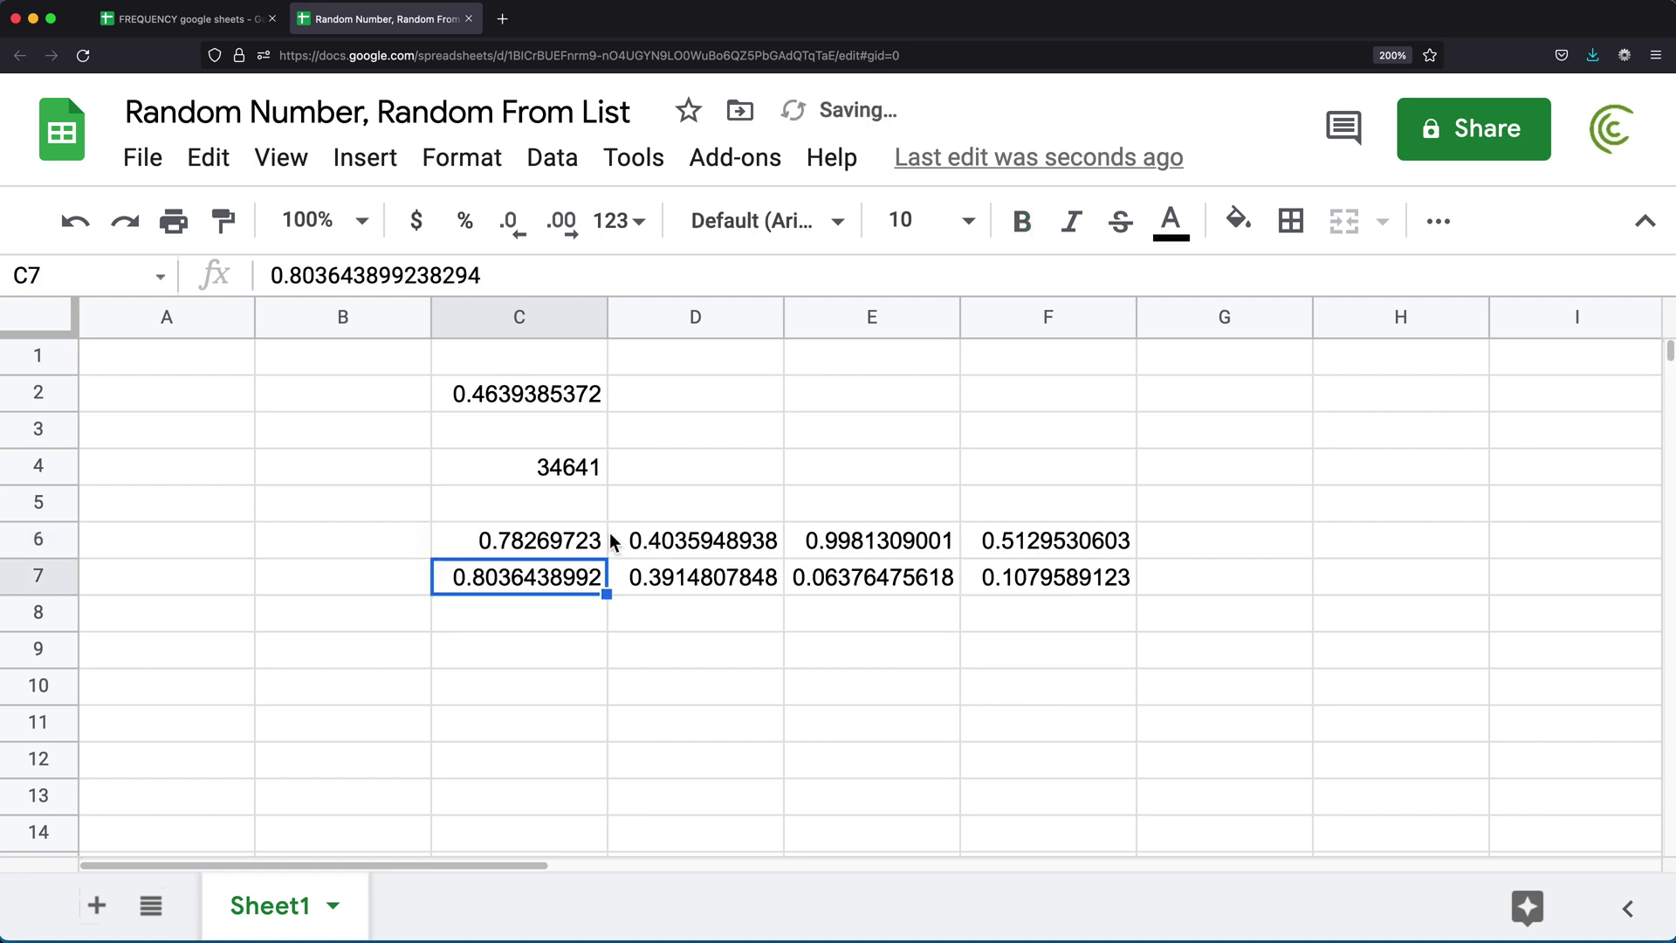
Select the spilled C6:F7 grid and review the C2 and C6 formulas.
{"action": "left_click_drag", "start_coordinate": [585, 540], "coordinate": [1058, 573]}
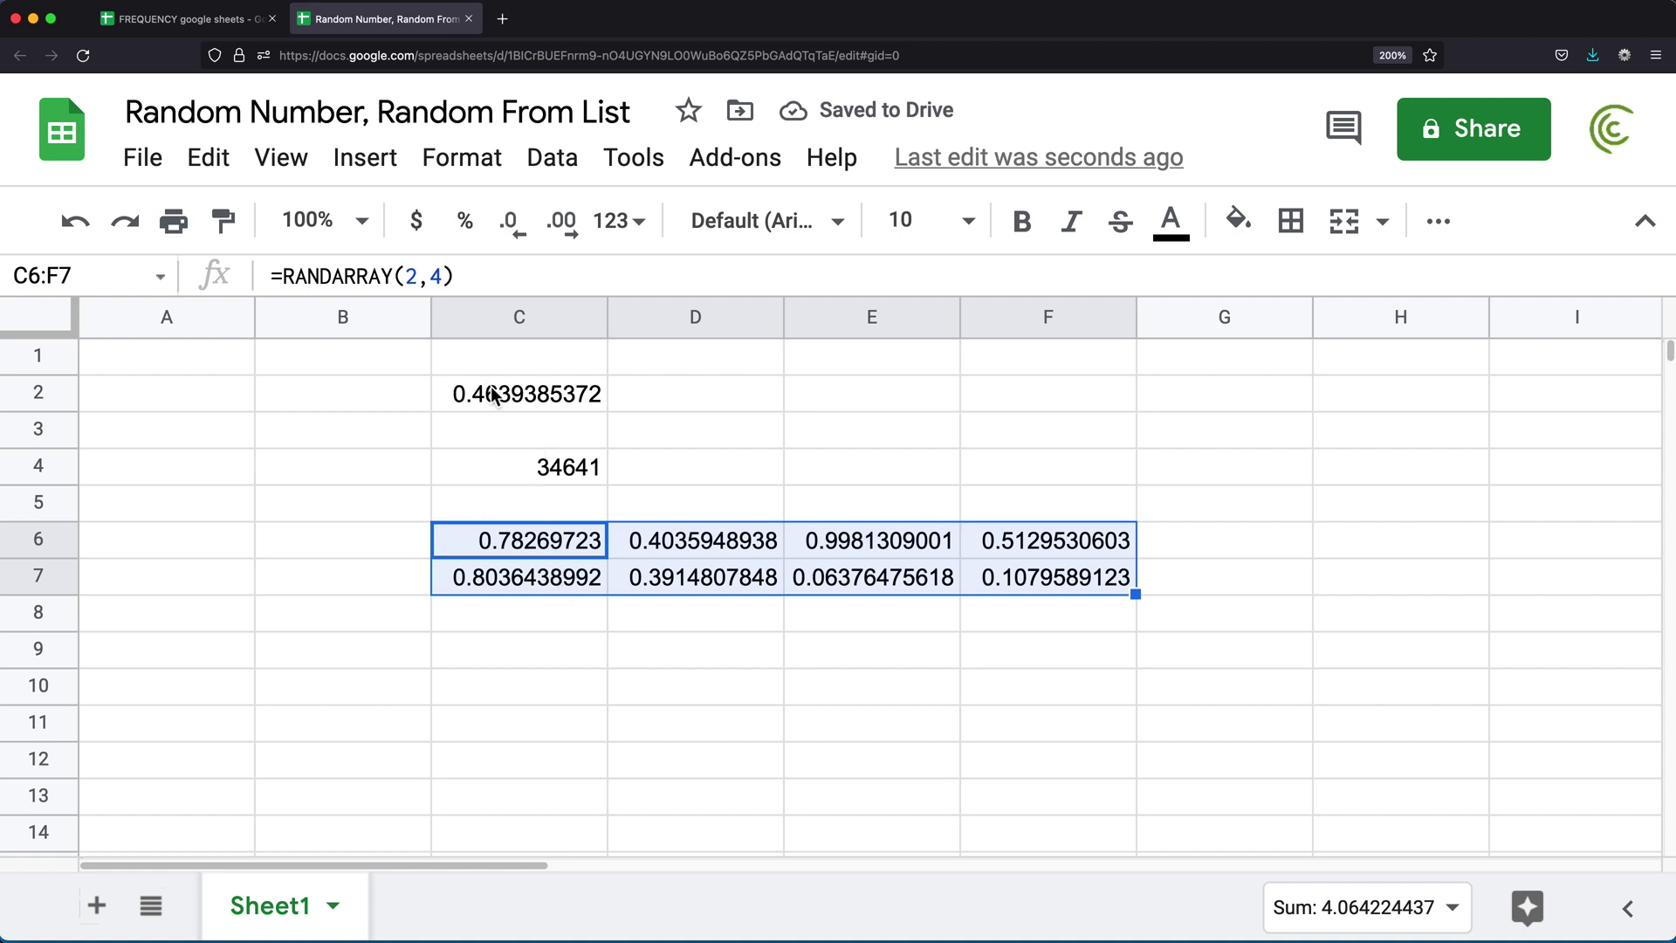
{"action": "left_click", "coordinate": [452, 399]}
{"action": "mouse_move", "coordinate": [560, 546]}
{"action": "left_mouse_down"}
{"action": "mouse_move", "coordinate": [1010, 540]}
{"action": "mouse_move", "coordinate": [1066, 580]}
{"action": "left_mouse_up"}
{"action": "left_click", "coordinate": [559, 538]}
{"action": "double_click", "coordinate": [558, 539]}
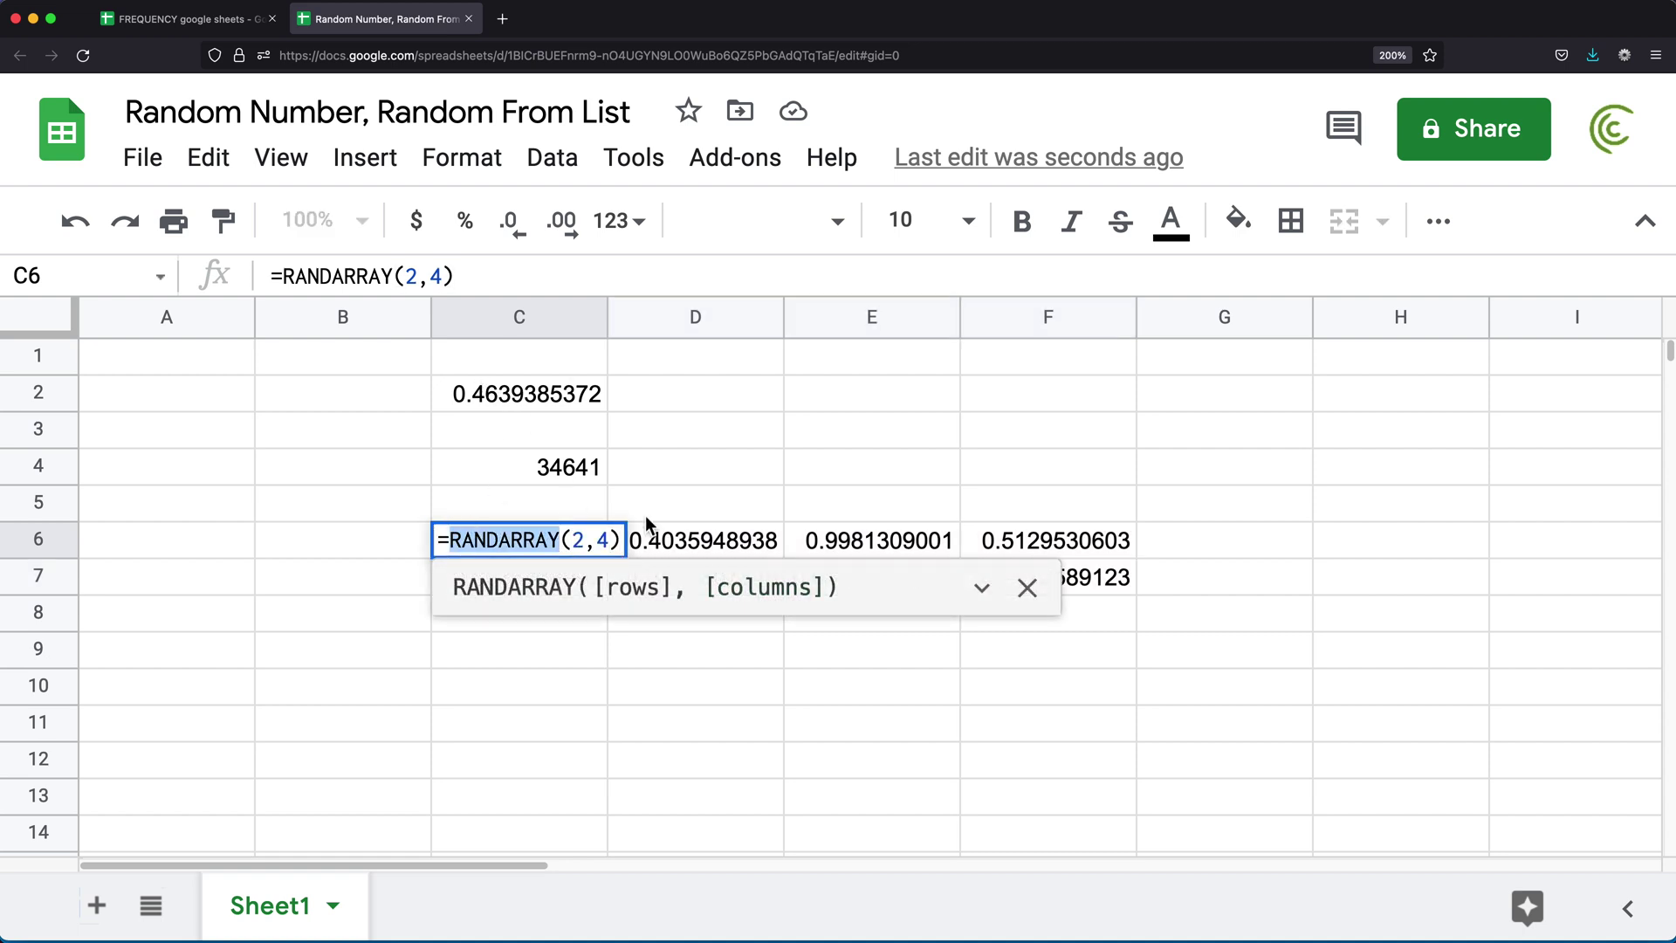
Review the RAND formula in C2 and the RANDBETWEEN formula in C4.
{"action": "key", "text": "Escape"}
{"action": "double_click", "coordinate": [510, 400]}
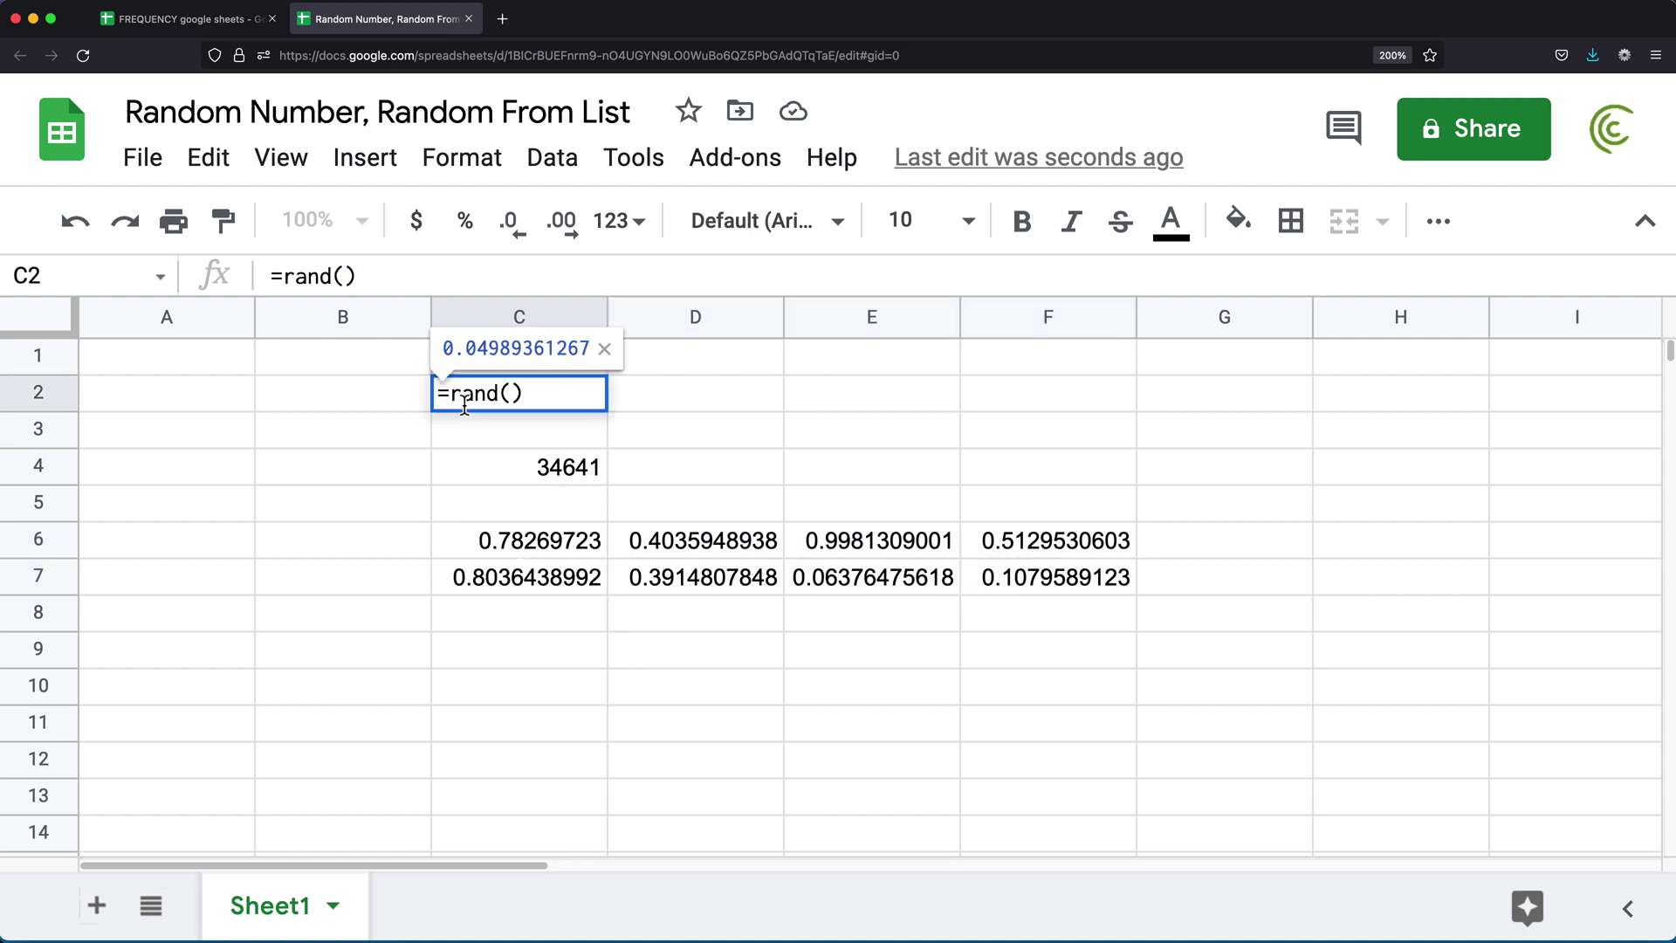
{"action": "key", "text": "ctrl+Return"}
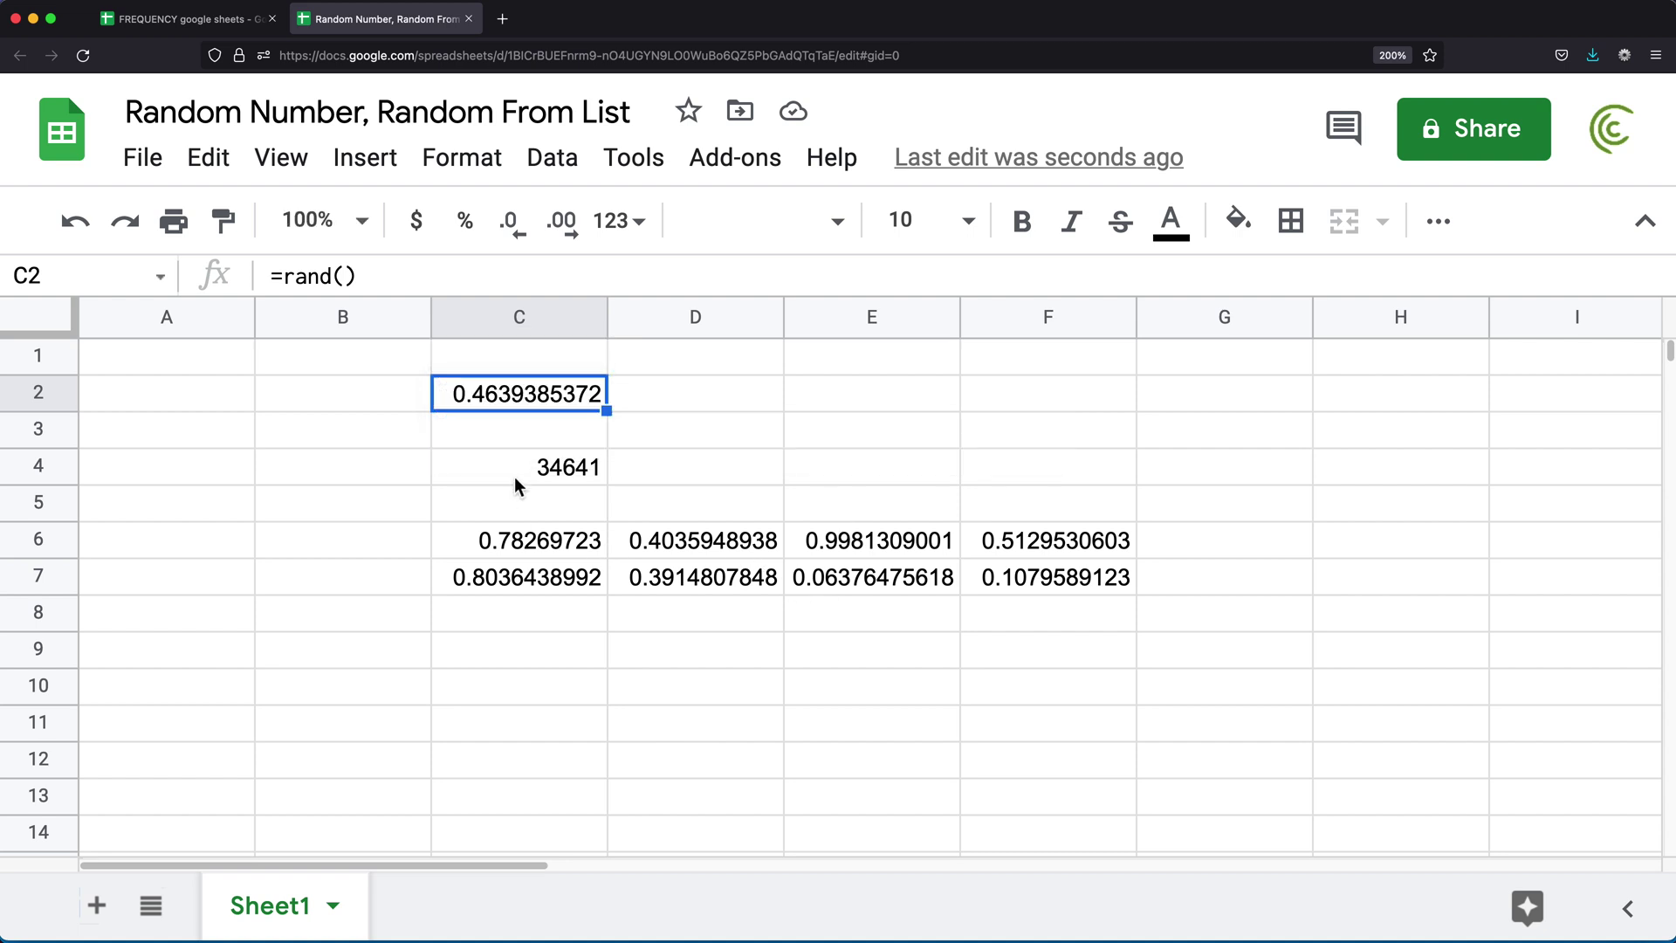
{"action": "left_click", "coordinate": [551, 468]}
{"action": "double_click", "coordinate": [550, 467]}
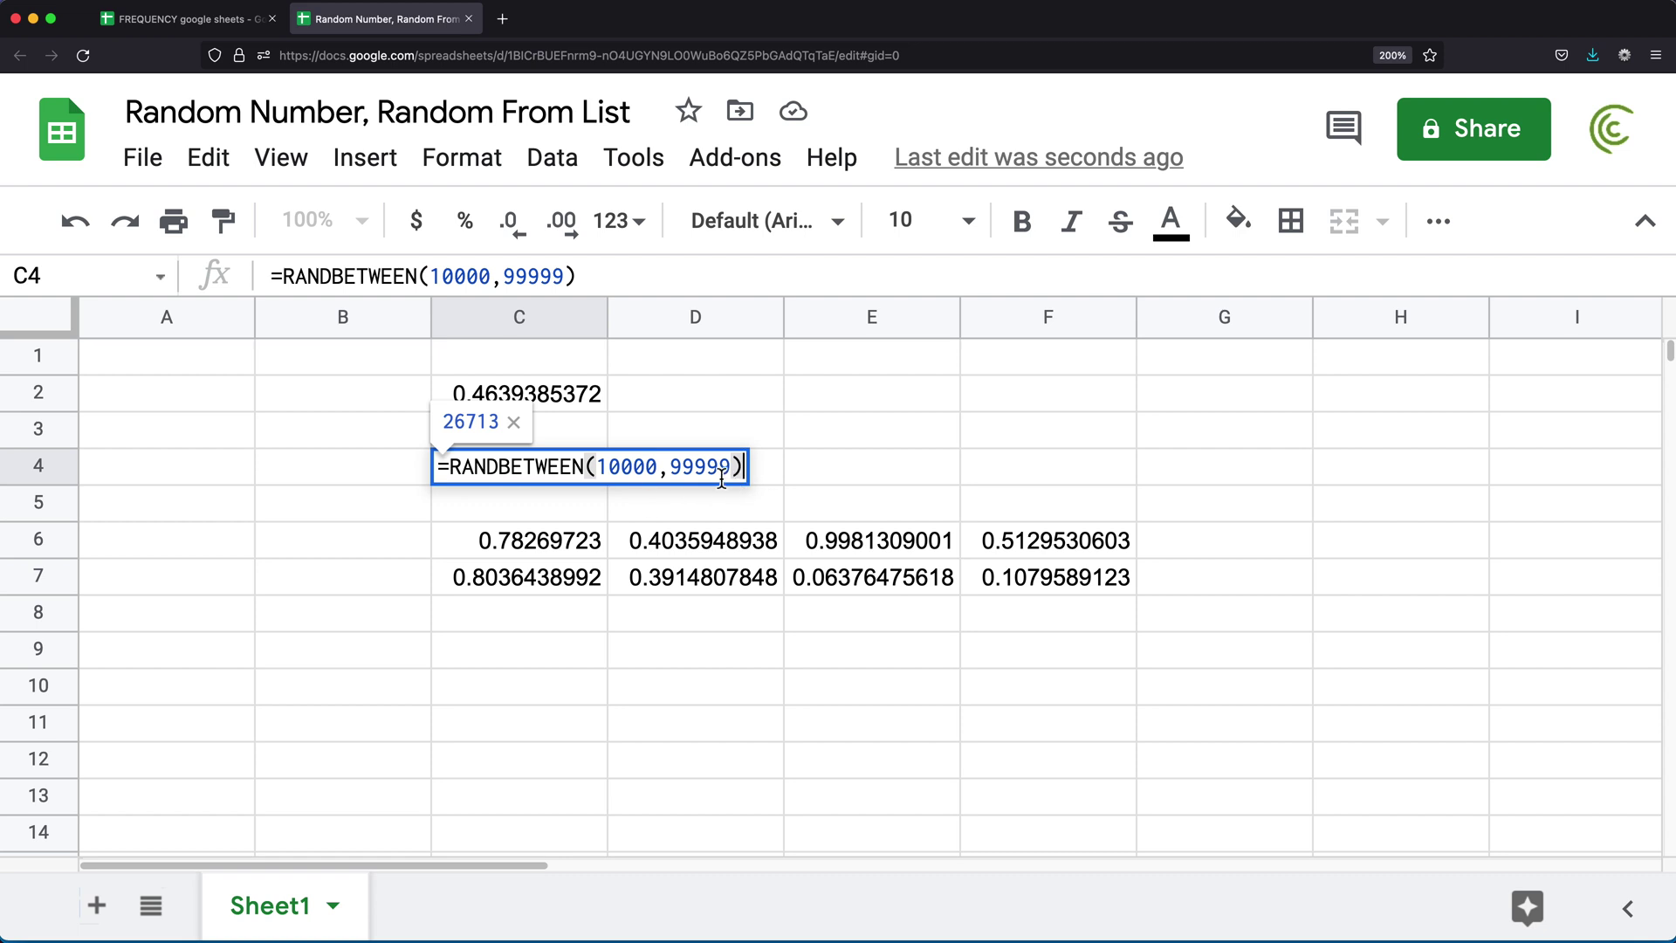
{"action": "key", "text": "Return"}
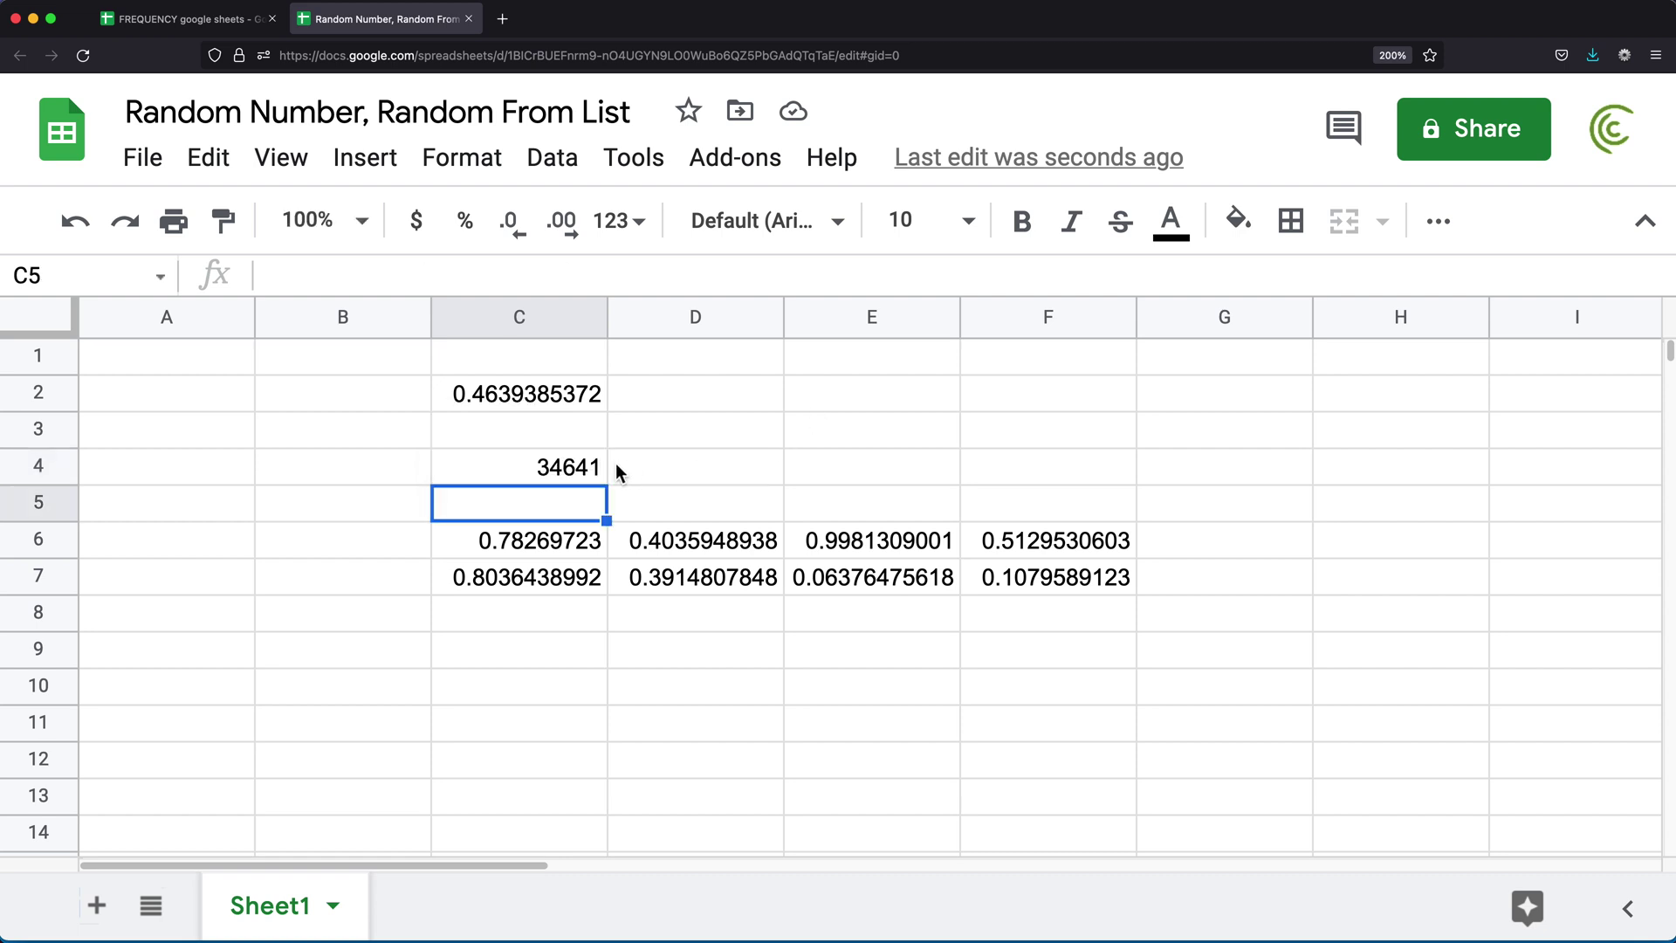
{"action": "left_click", "coordinate": [577, 467]}
{"action": "left_click", "coordinate": [568, 405]}
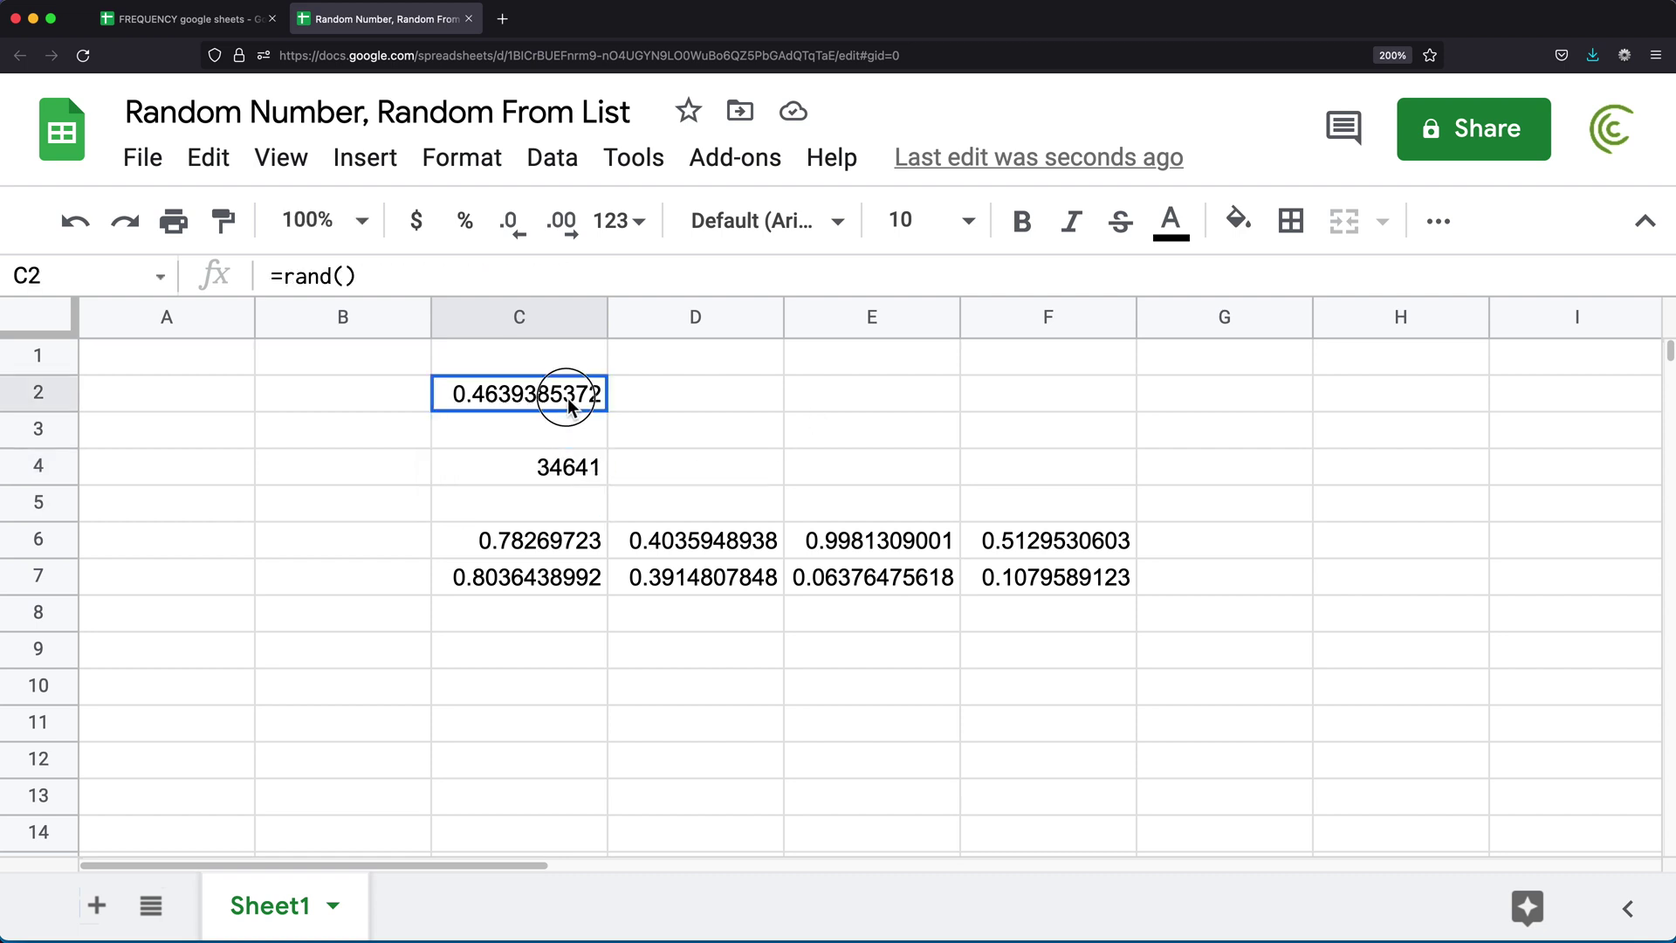
{"action": "left_click", "coordinate": [542, 474]}
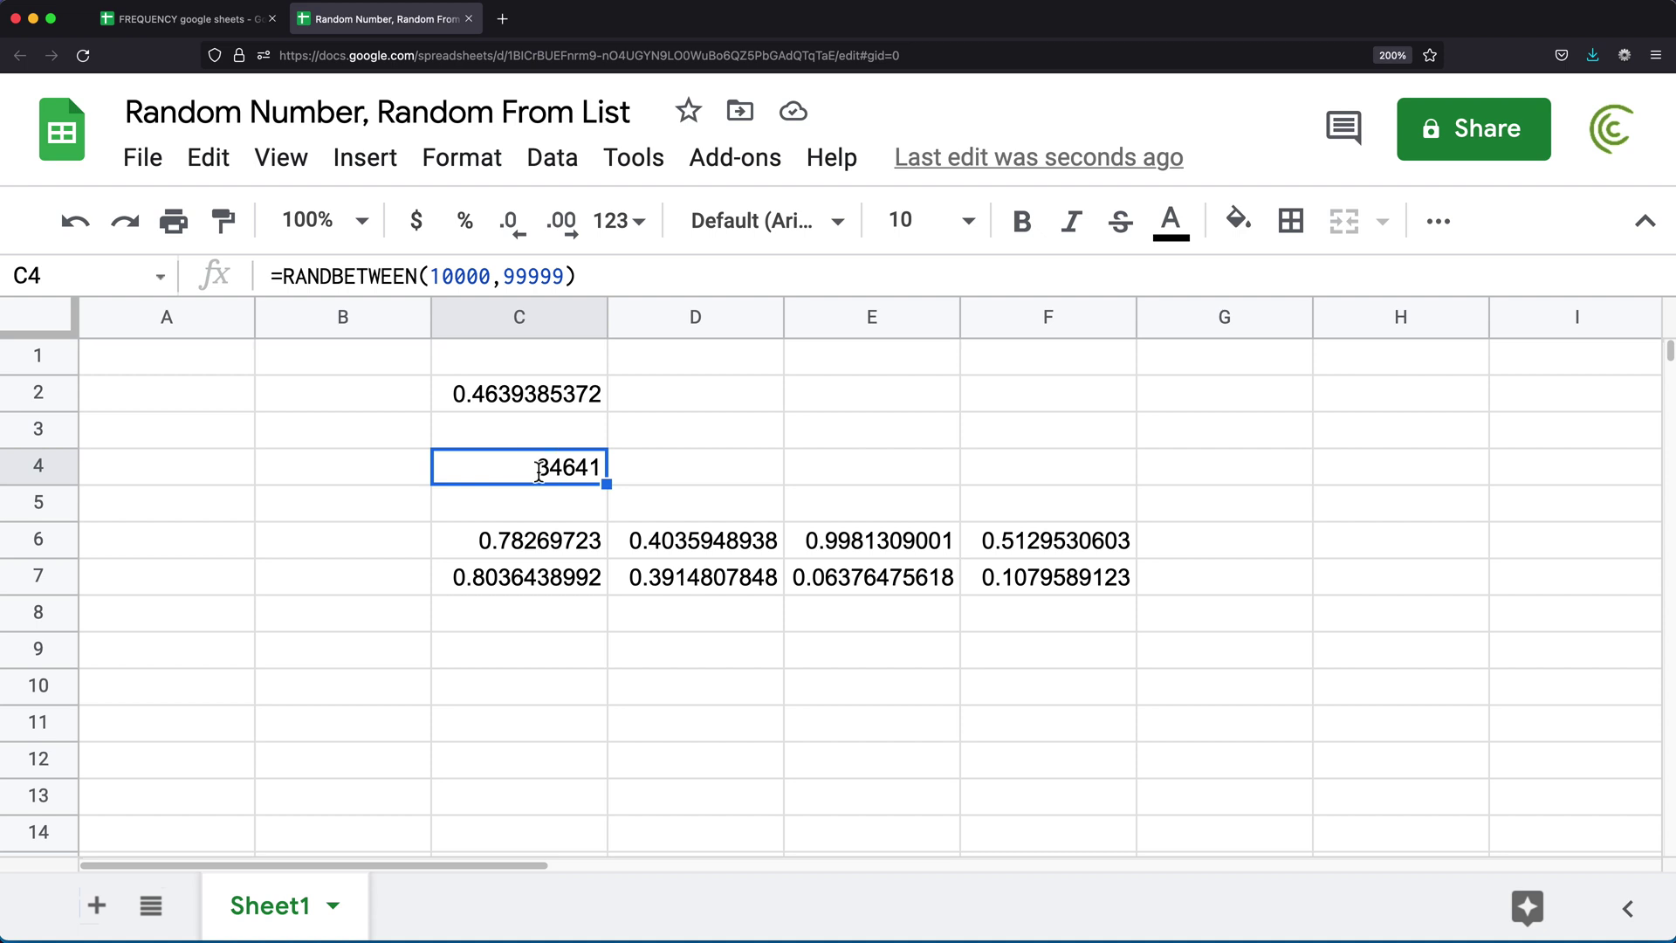
Append a rounded random fraction to C4's RANDBETWEEN formula.
{"action": "double_click", "coordinate": [540, 477]}
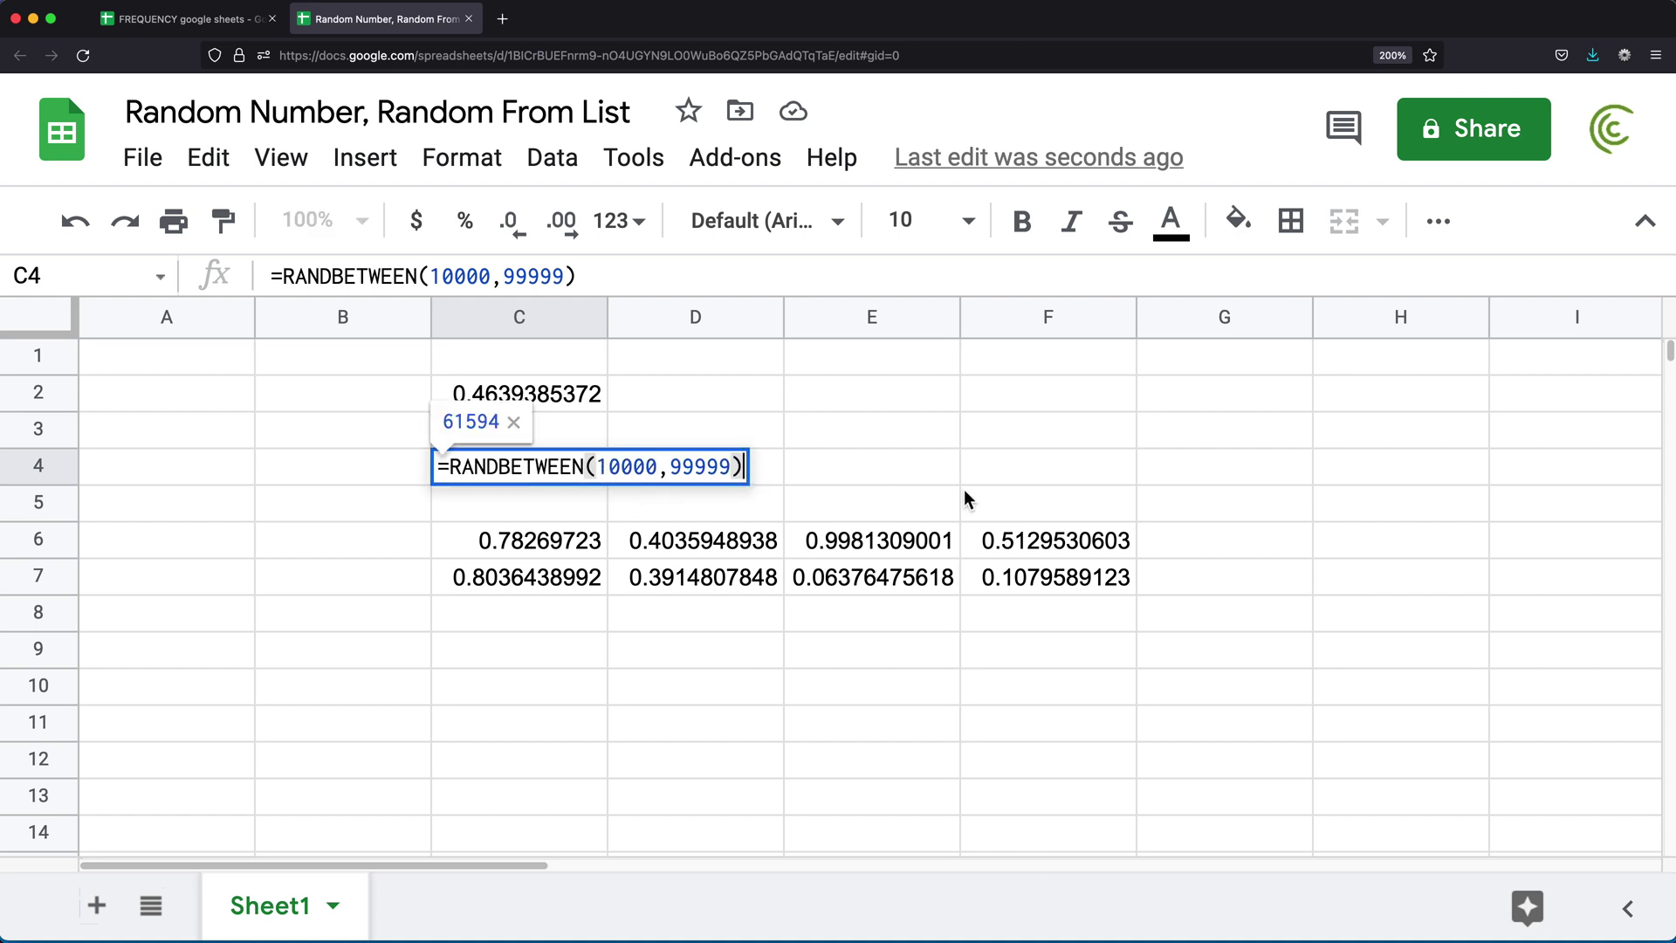
{"action": "type", "text": "+"}
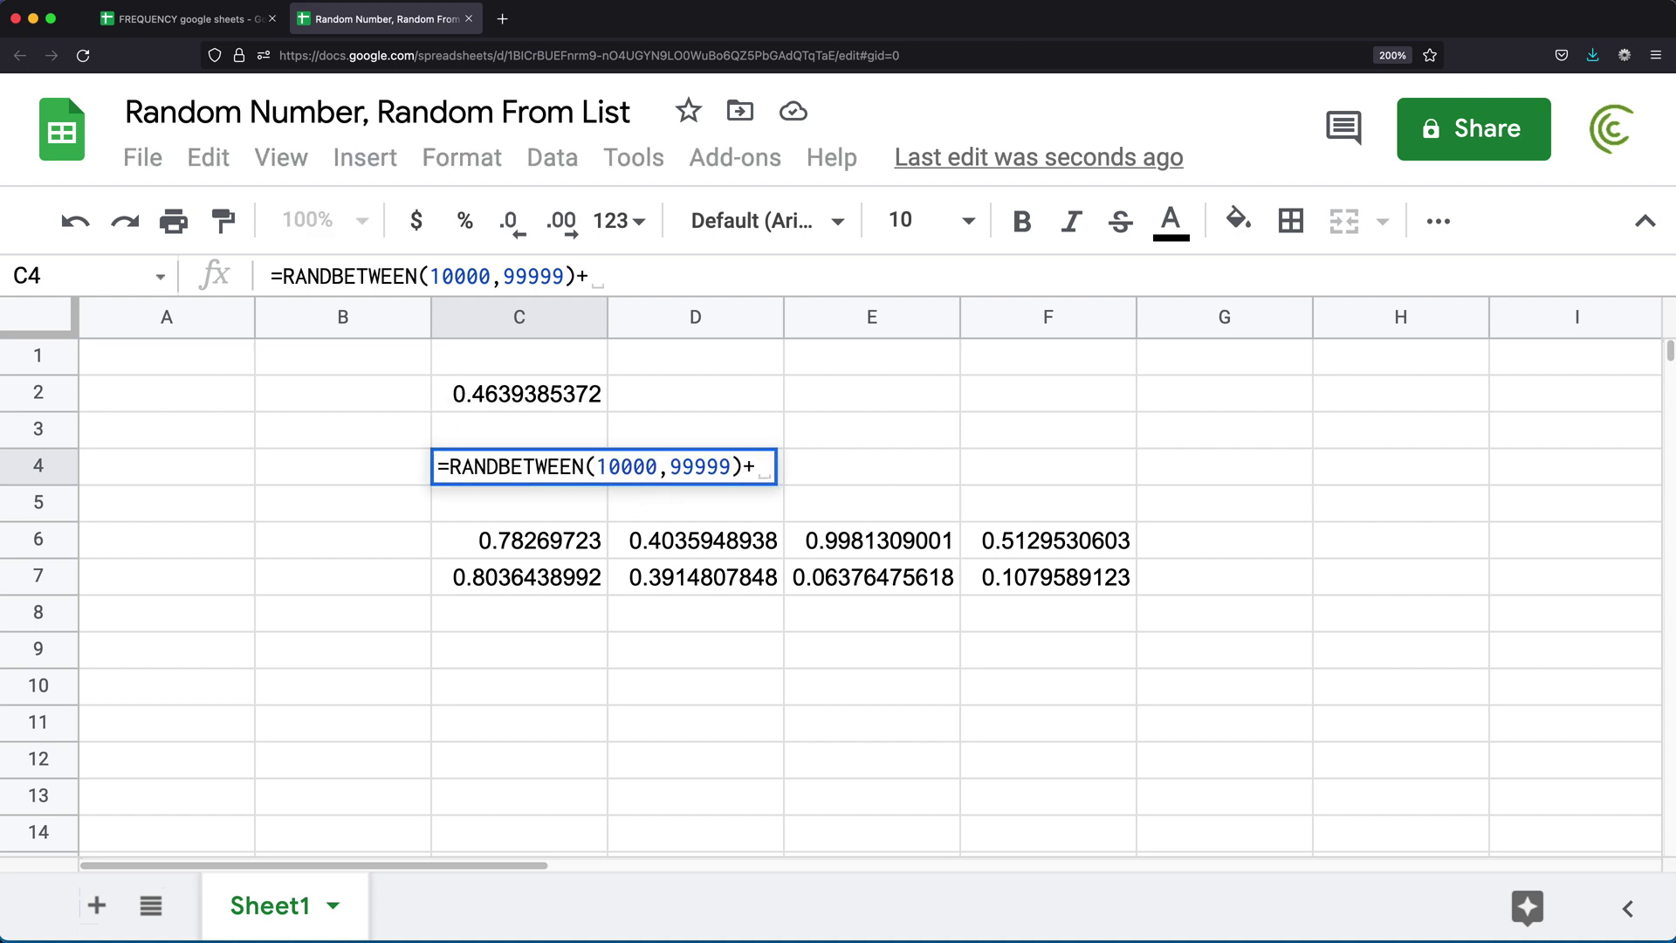
{"action": "type", "text": "rand()"}
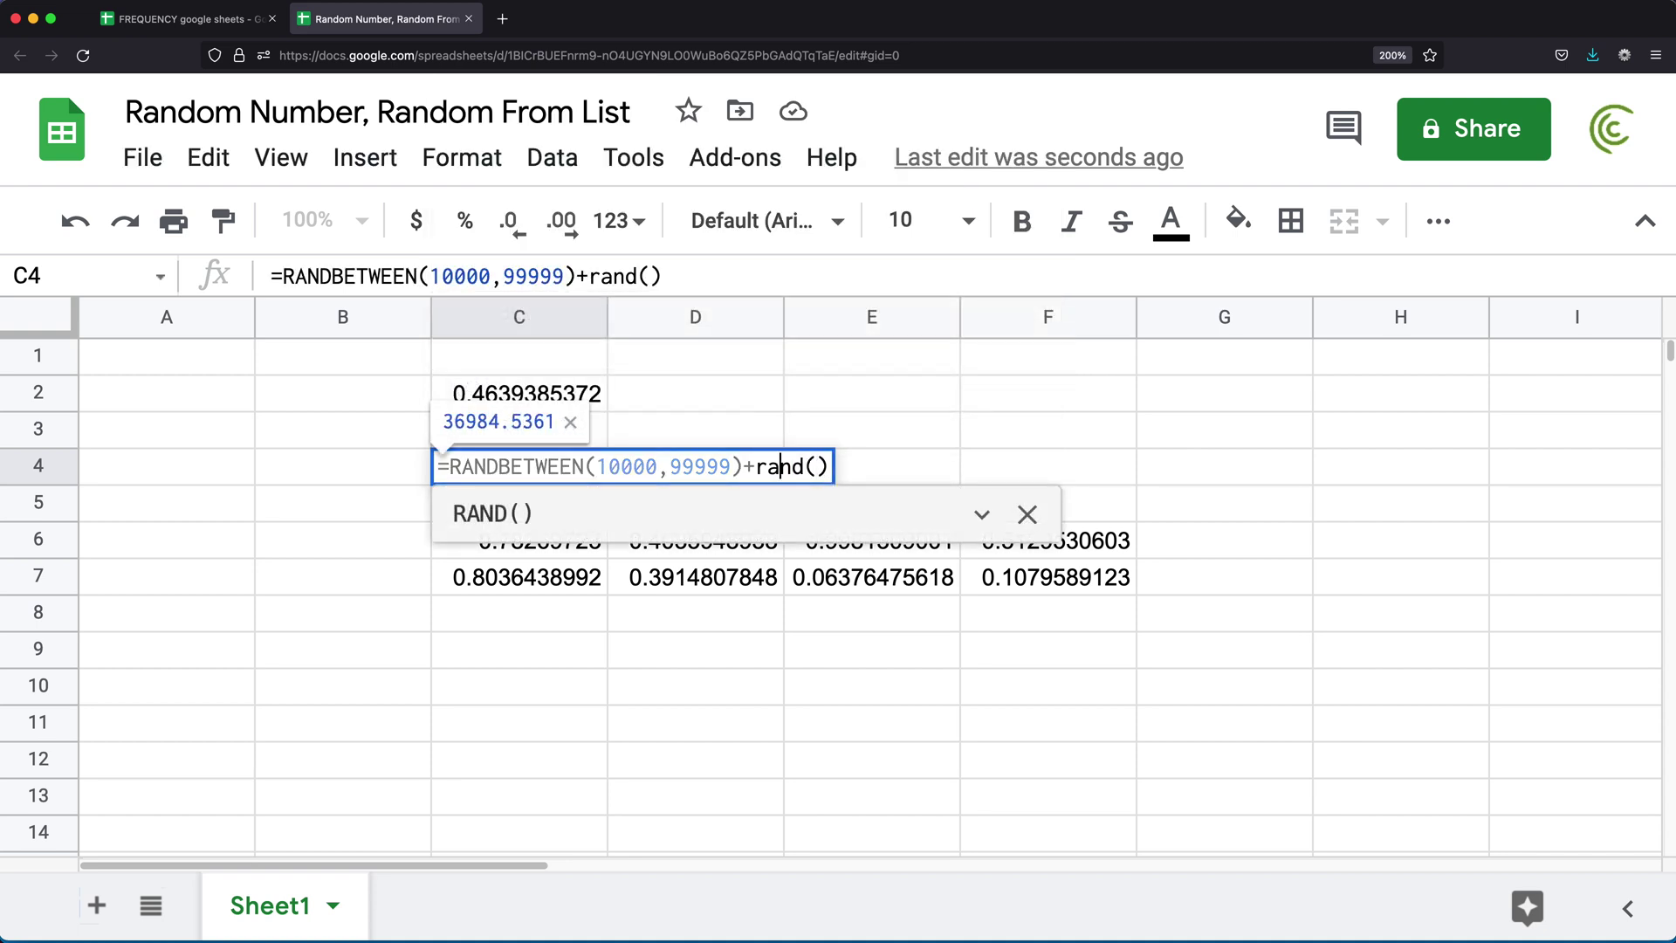
{"action": "key", "text": "Return"}
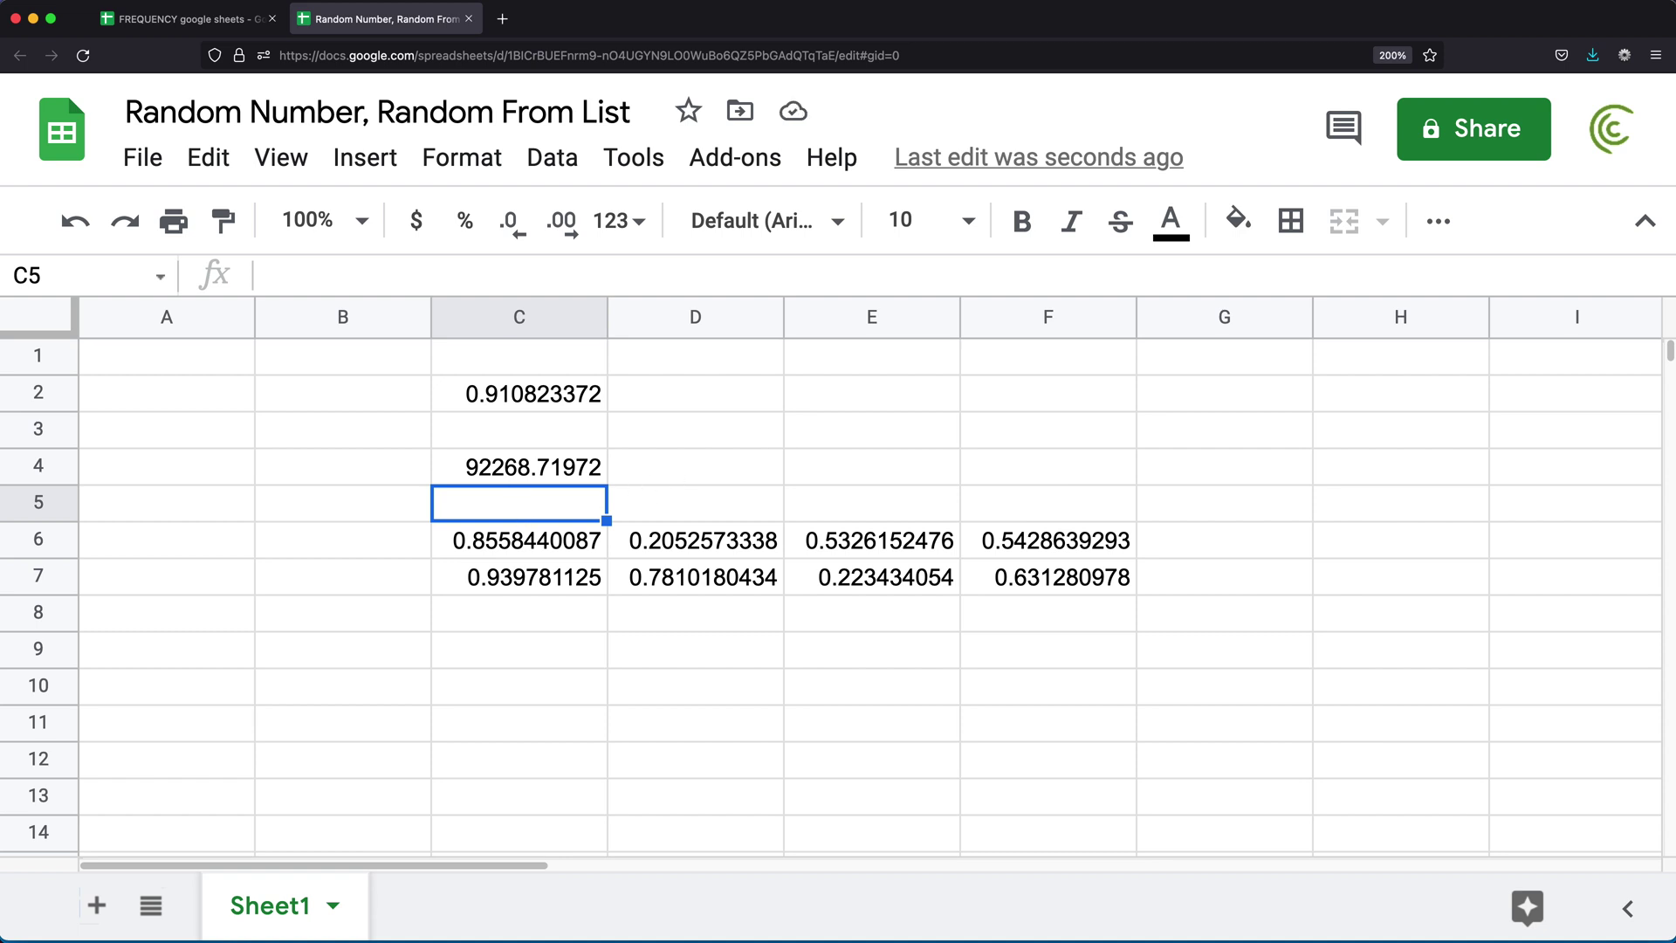
{"action": "double_click", "coordinate": [541, 467]}
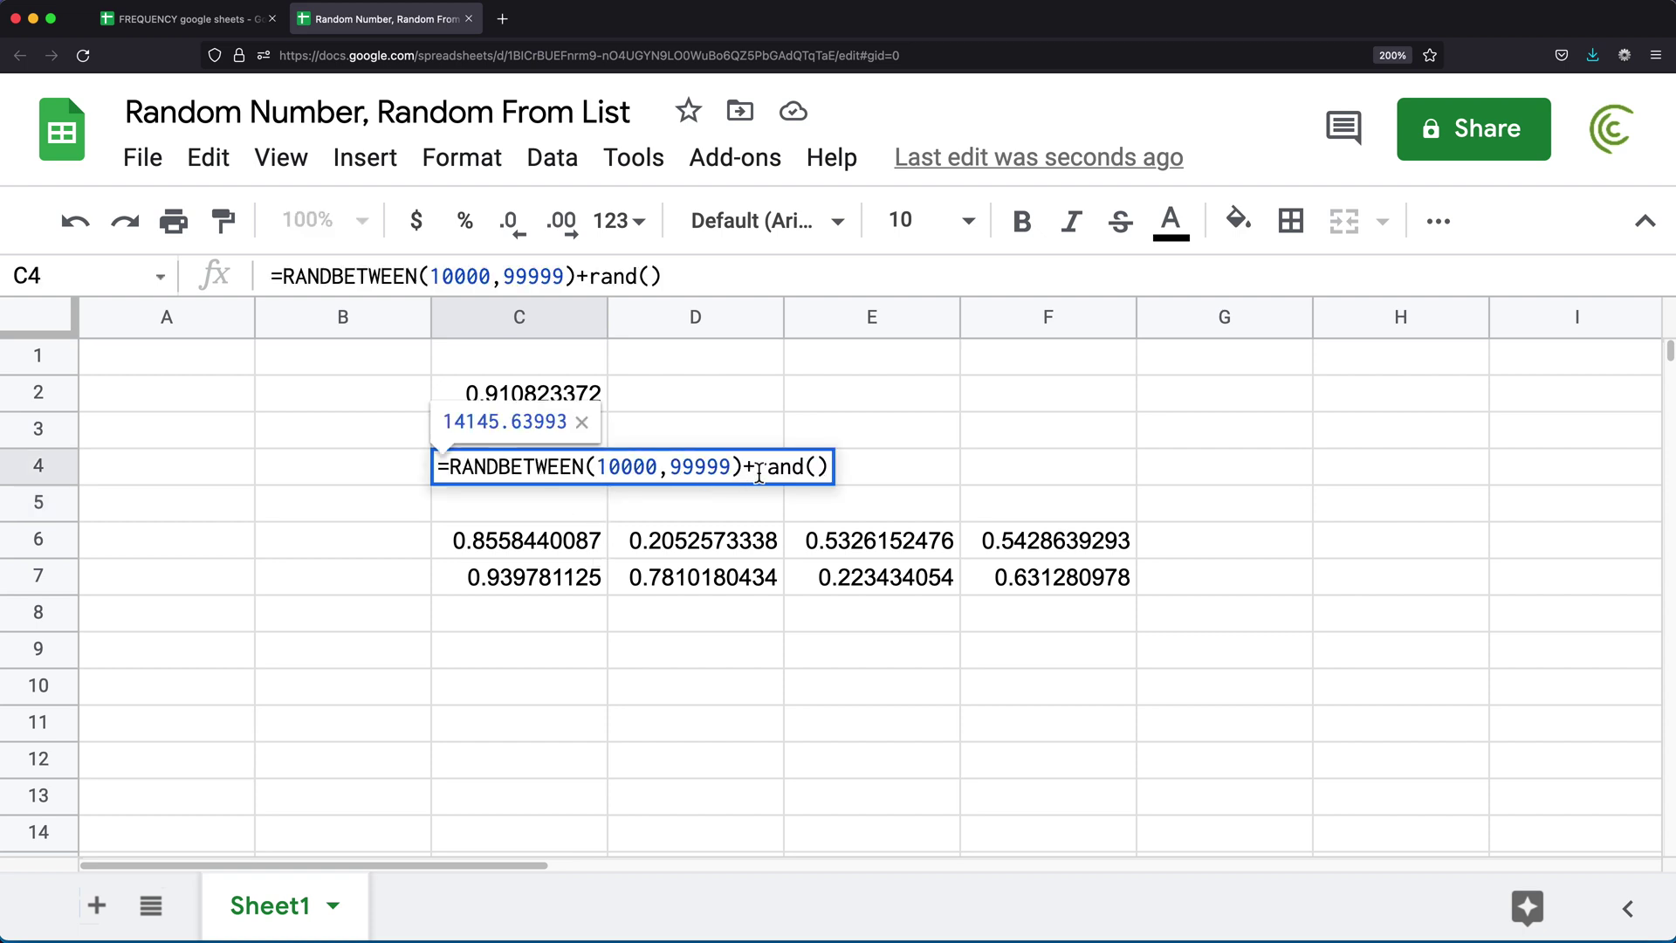
{"action": "type", "text": "round("}
{"action": "key", "text": "End"}
{"action": "type", "text": ", "}
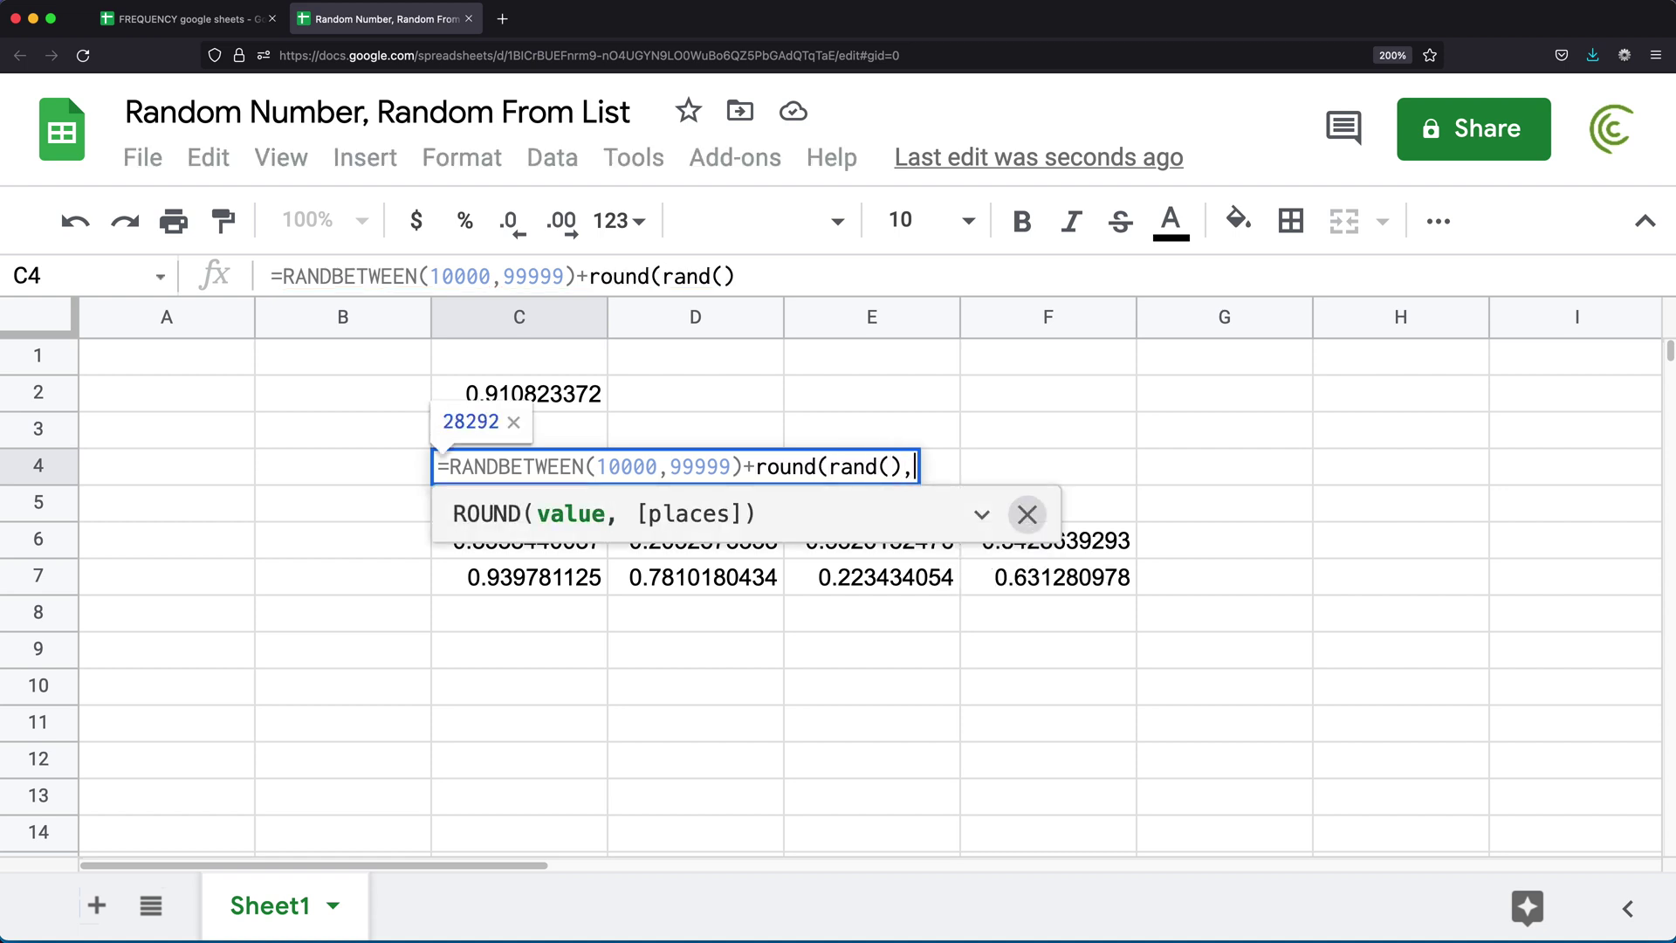
{"action": "type", "text": "2"}
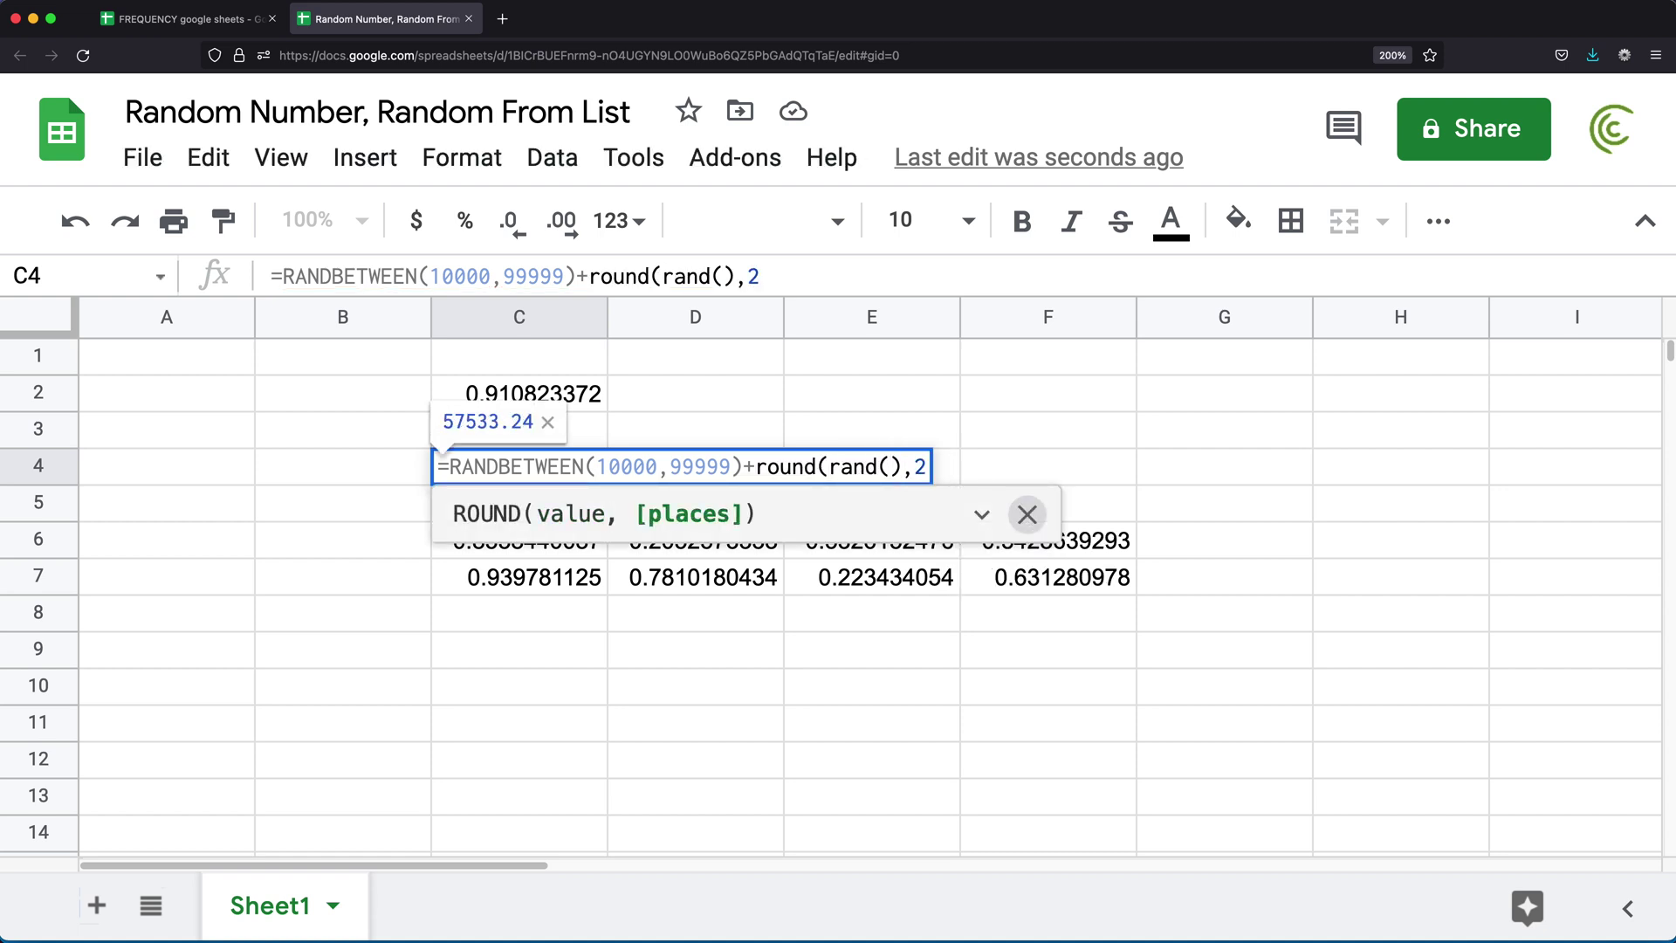
{"action": "type", "text": ")"}
{"action": "key", "text": "Return"}
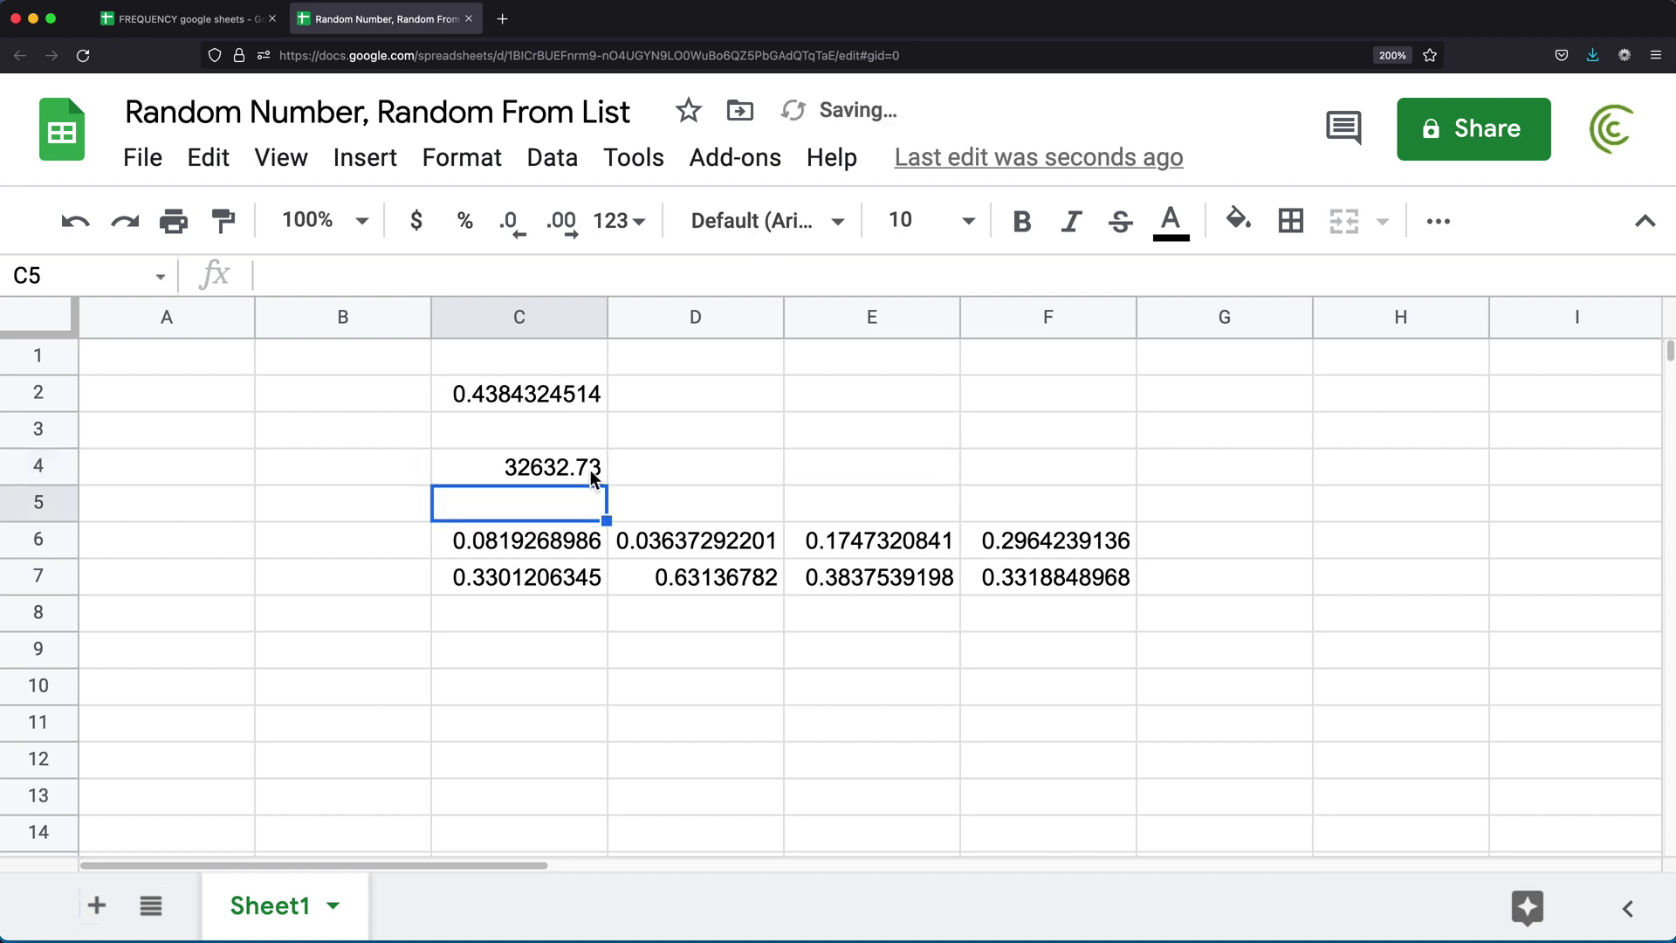
Round the fraction to four places: =RANDBETWEEN(10000,99999)+round(rand(),4), showing 87740.31.
{"action": "double_click", "coordinate": [576, 465]}
{"action": "key", "text": "Escape"}
{"action": "double_click", "coordinate": [580, 466]}
{"action": "left_click", "coordinate": [926, 466]}
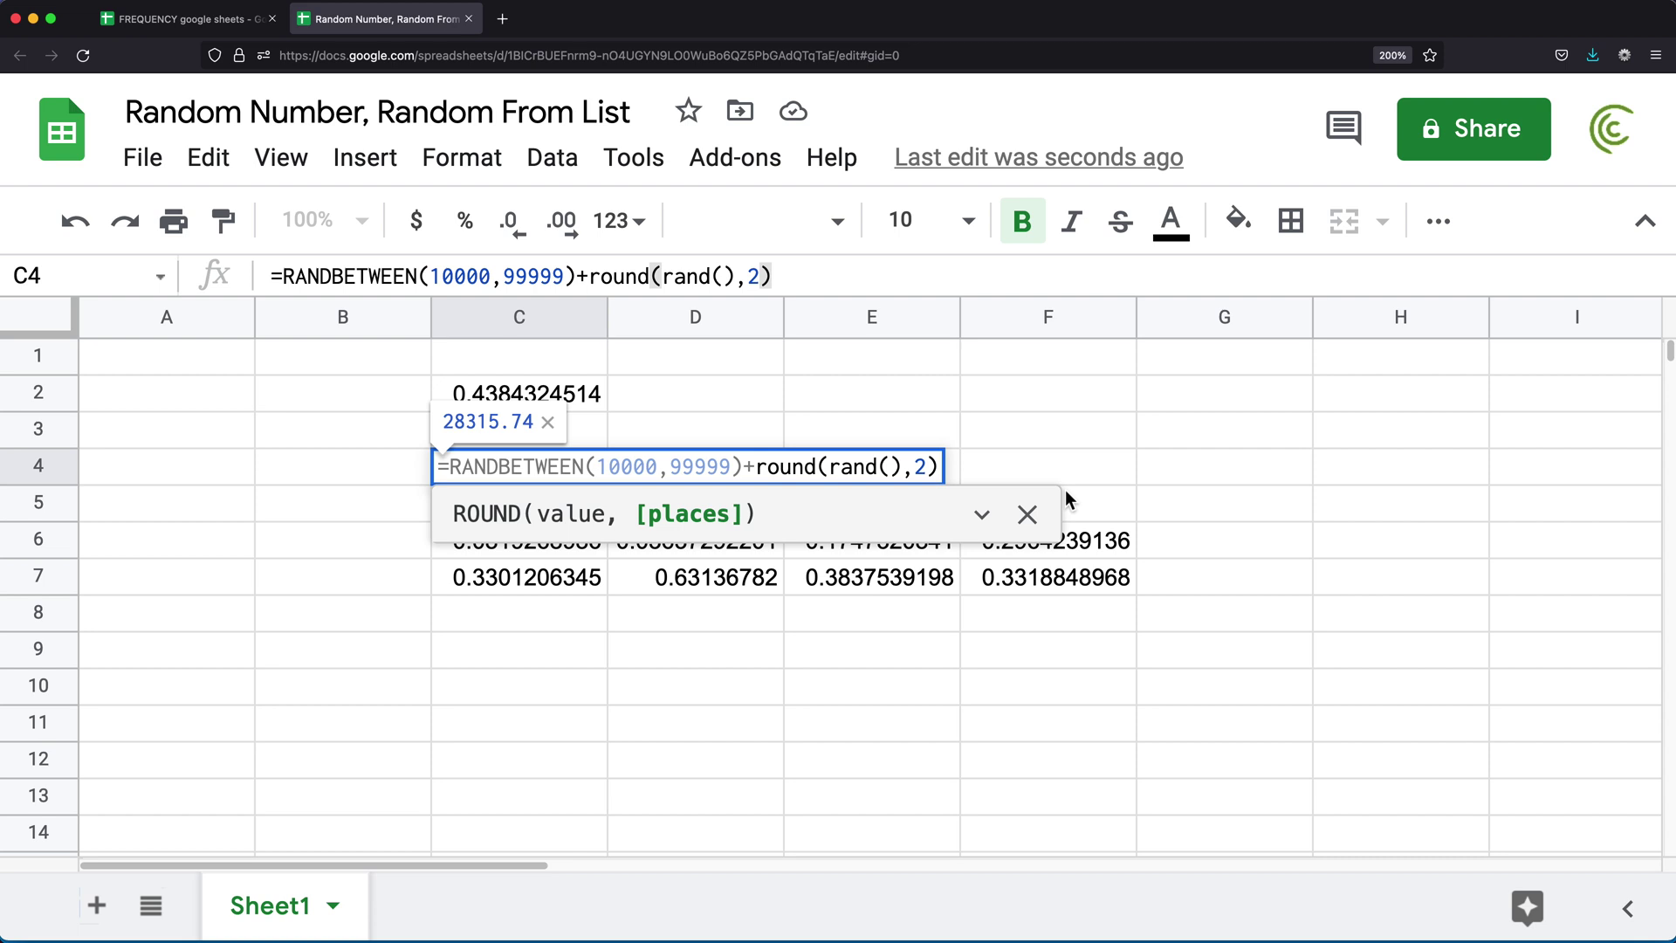
{"action": "key", "text": "BackSpace"}
{"action": "type", "text": "4"}
{"action": "key", "text": "Return"}
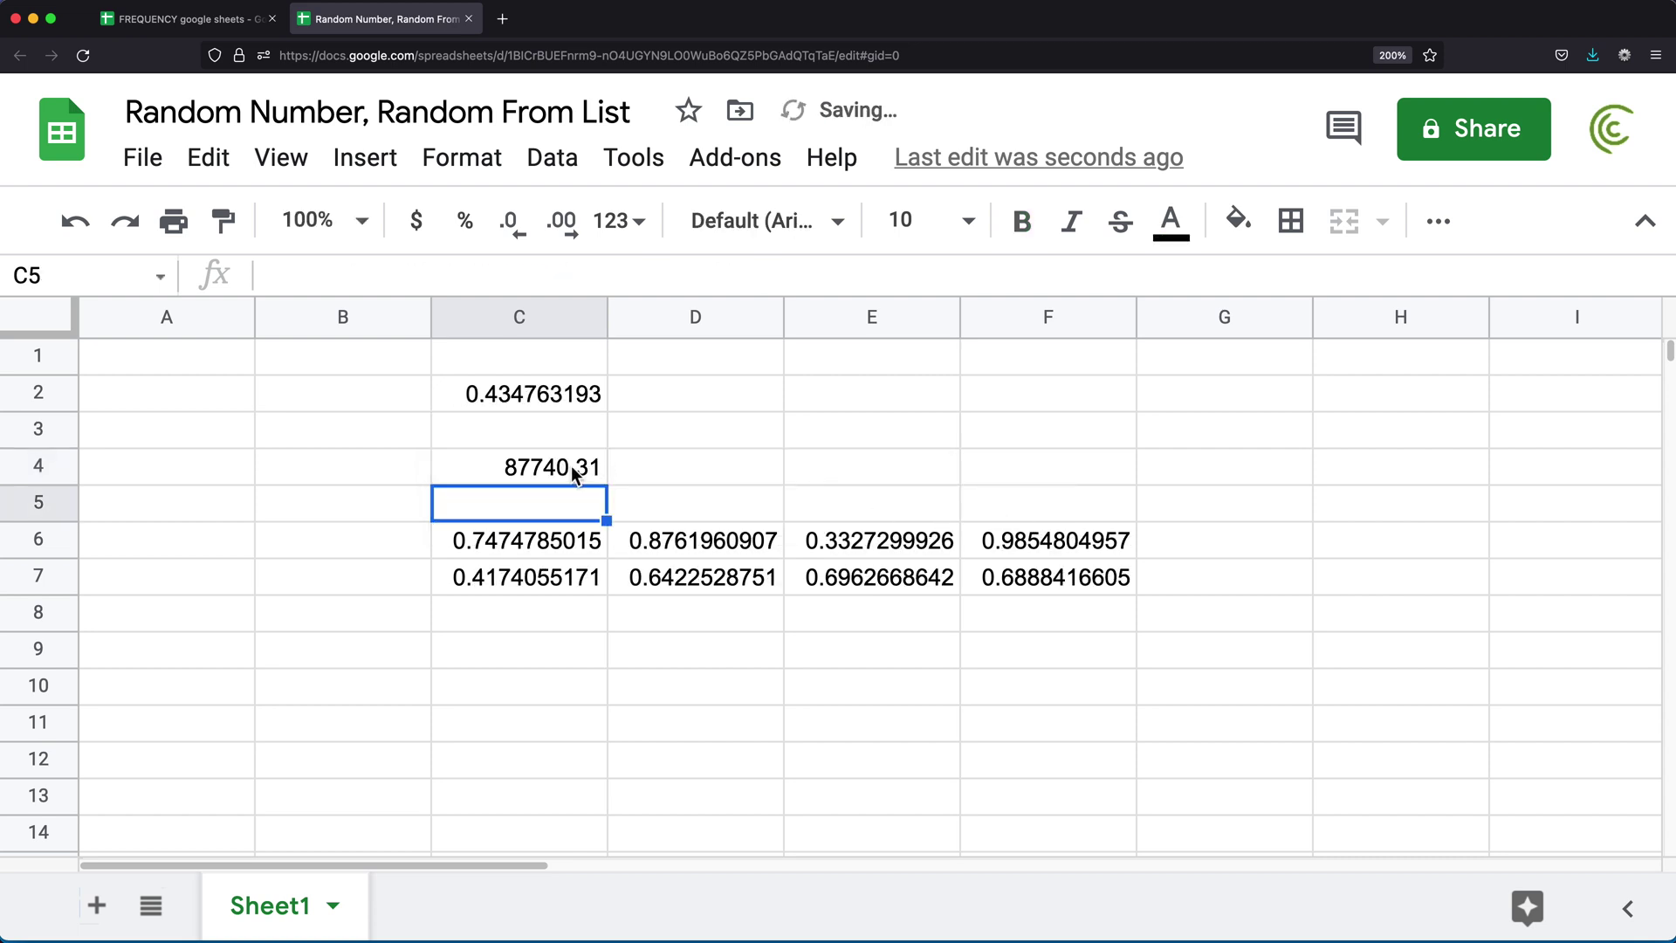
Show C4 with four decimal places (32841.2563), then enter and clear test text in E3.
{"action": "left_click", "coordinate": [570, 466]}
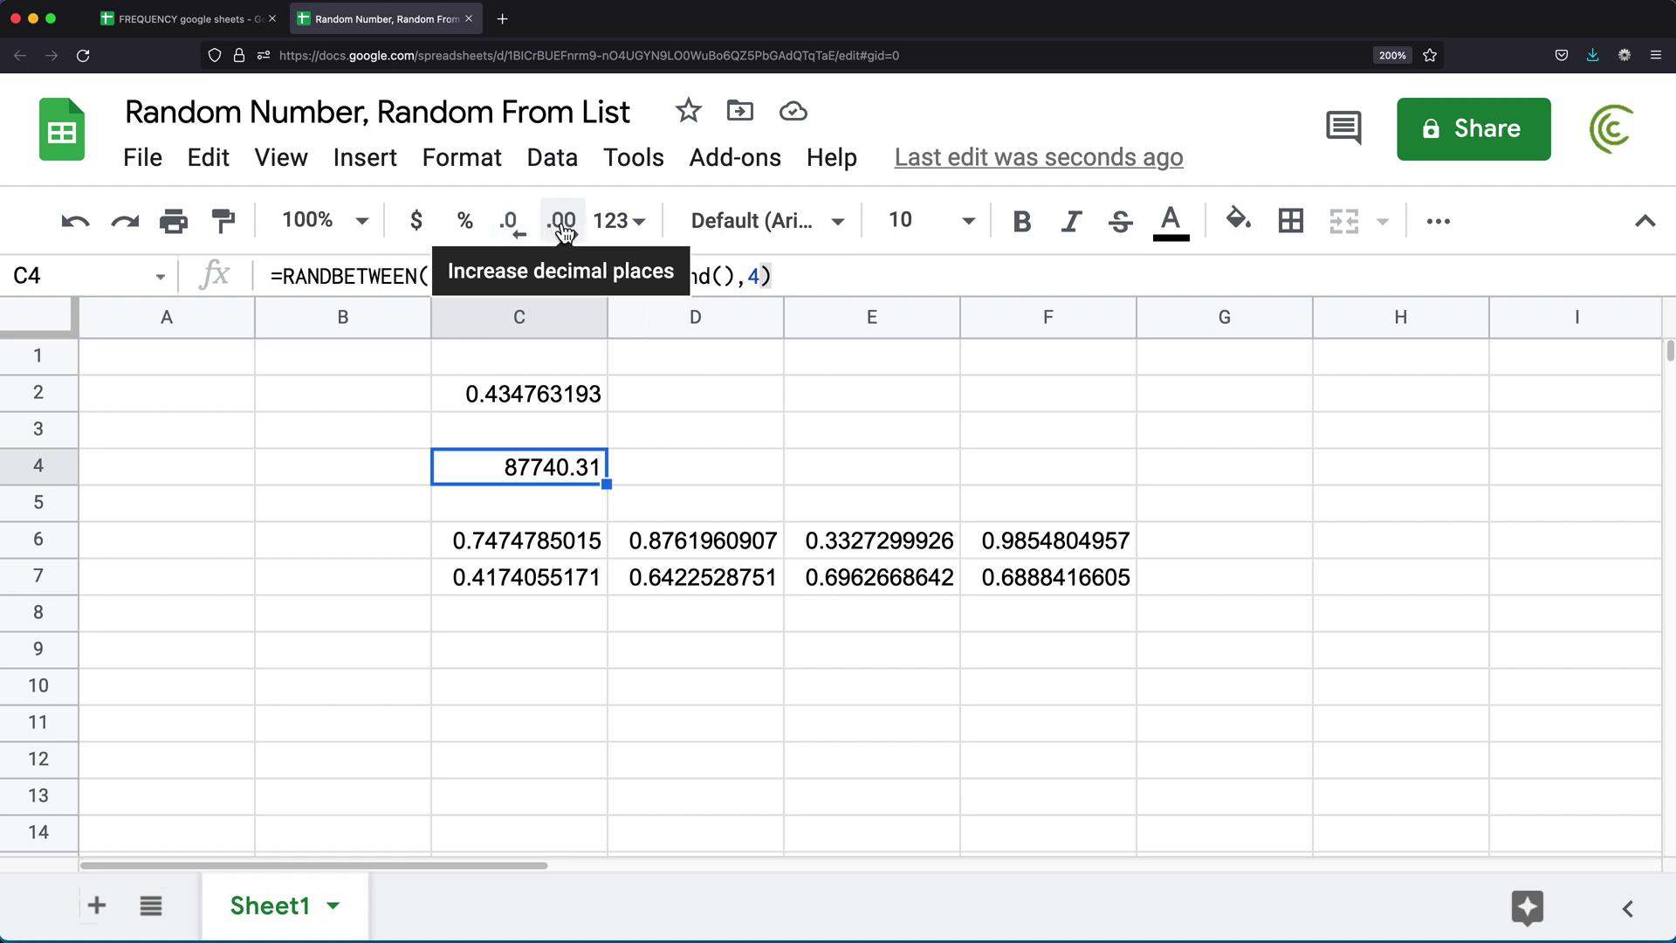
{"action": "left_click", "coordinate": [563, 231]}
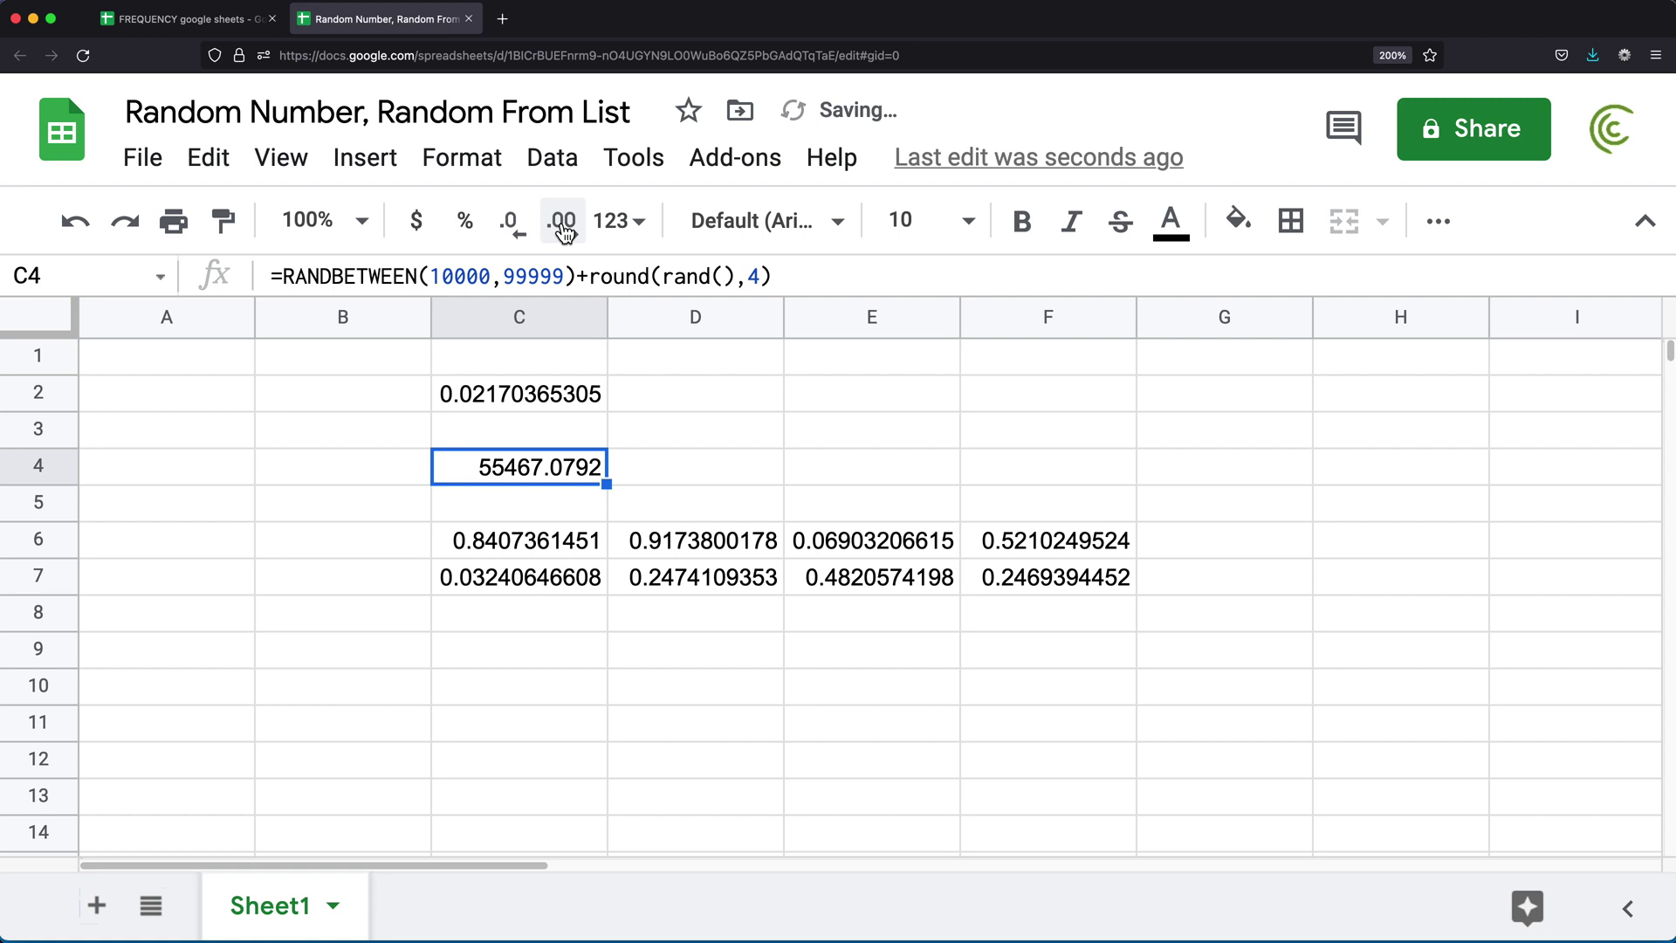
{"action": "left_click", "coordinate": [915, 439]}
{"action": "type", "text": "er"}
{"action": "key", "text": "Return"}
{"action": "key", "text": "Up"}
{"action": "key", "text": "Return"}
{"action": "key", "text": "Home"}
{"action": "type", "text": "w"}
{"action": "key", "text": "Return"}
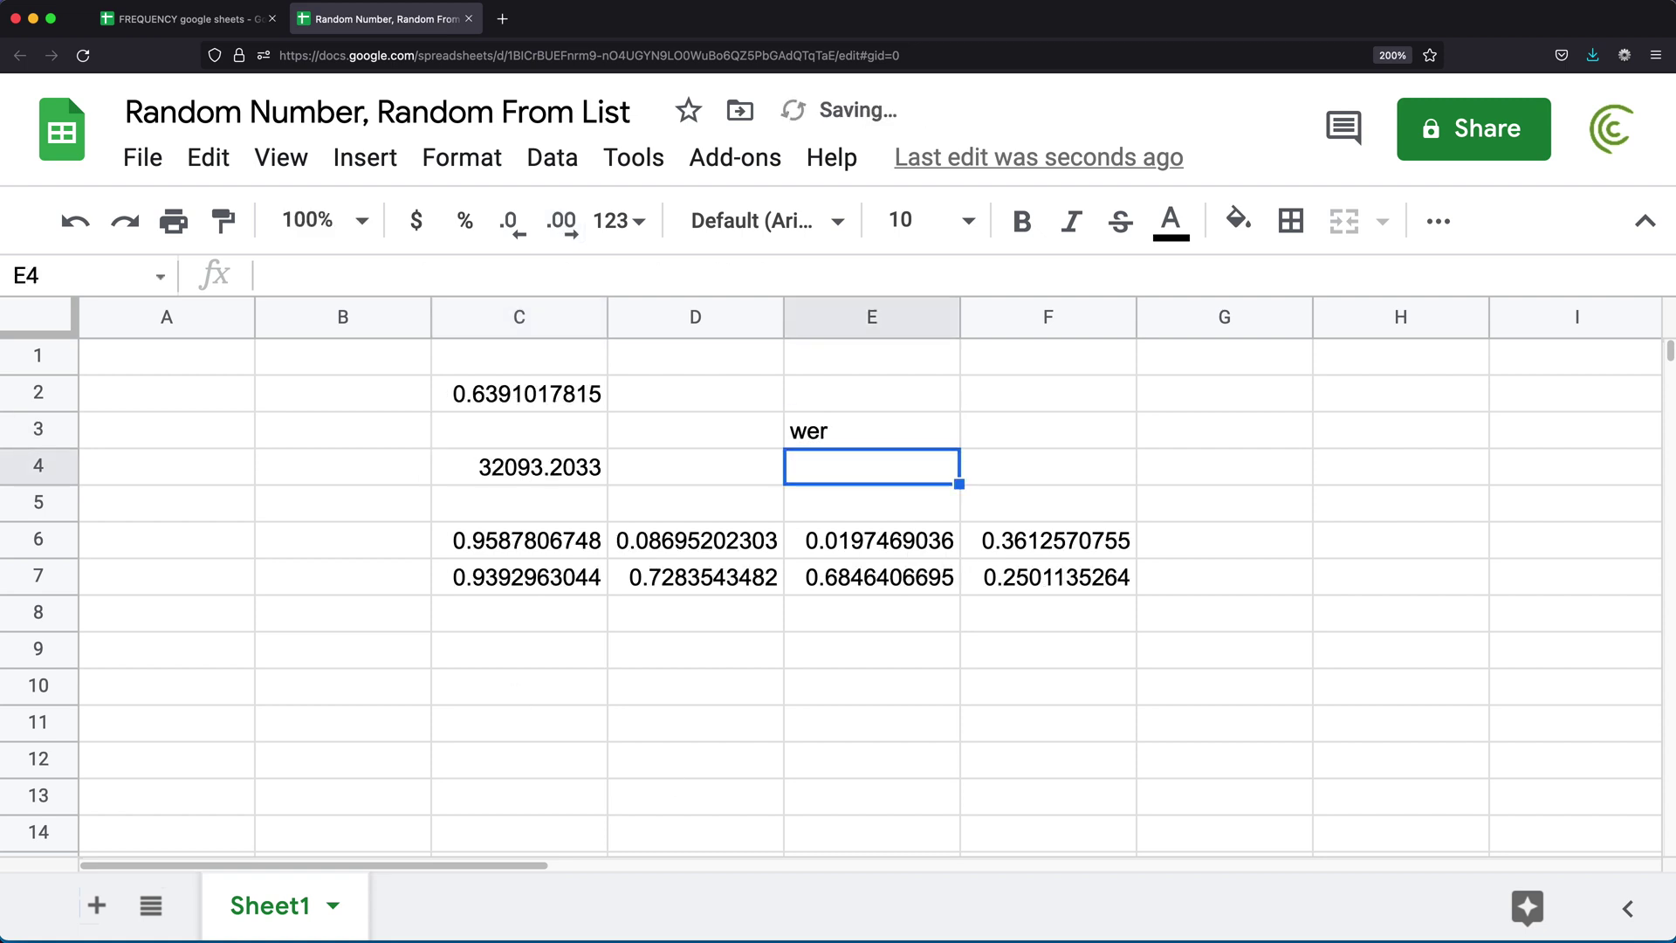
{"action": "key", "text": "Up"}
{"action": "key", "text": "Delete"}
{"action": "key", "text": "Left"}
{"action": "key", "text": "Left"}
{"action": "key", "text": "Down"}
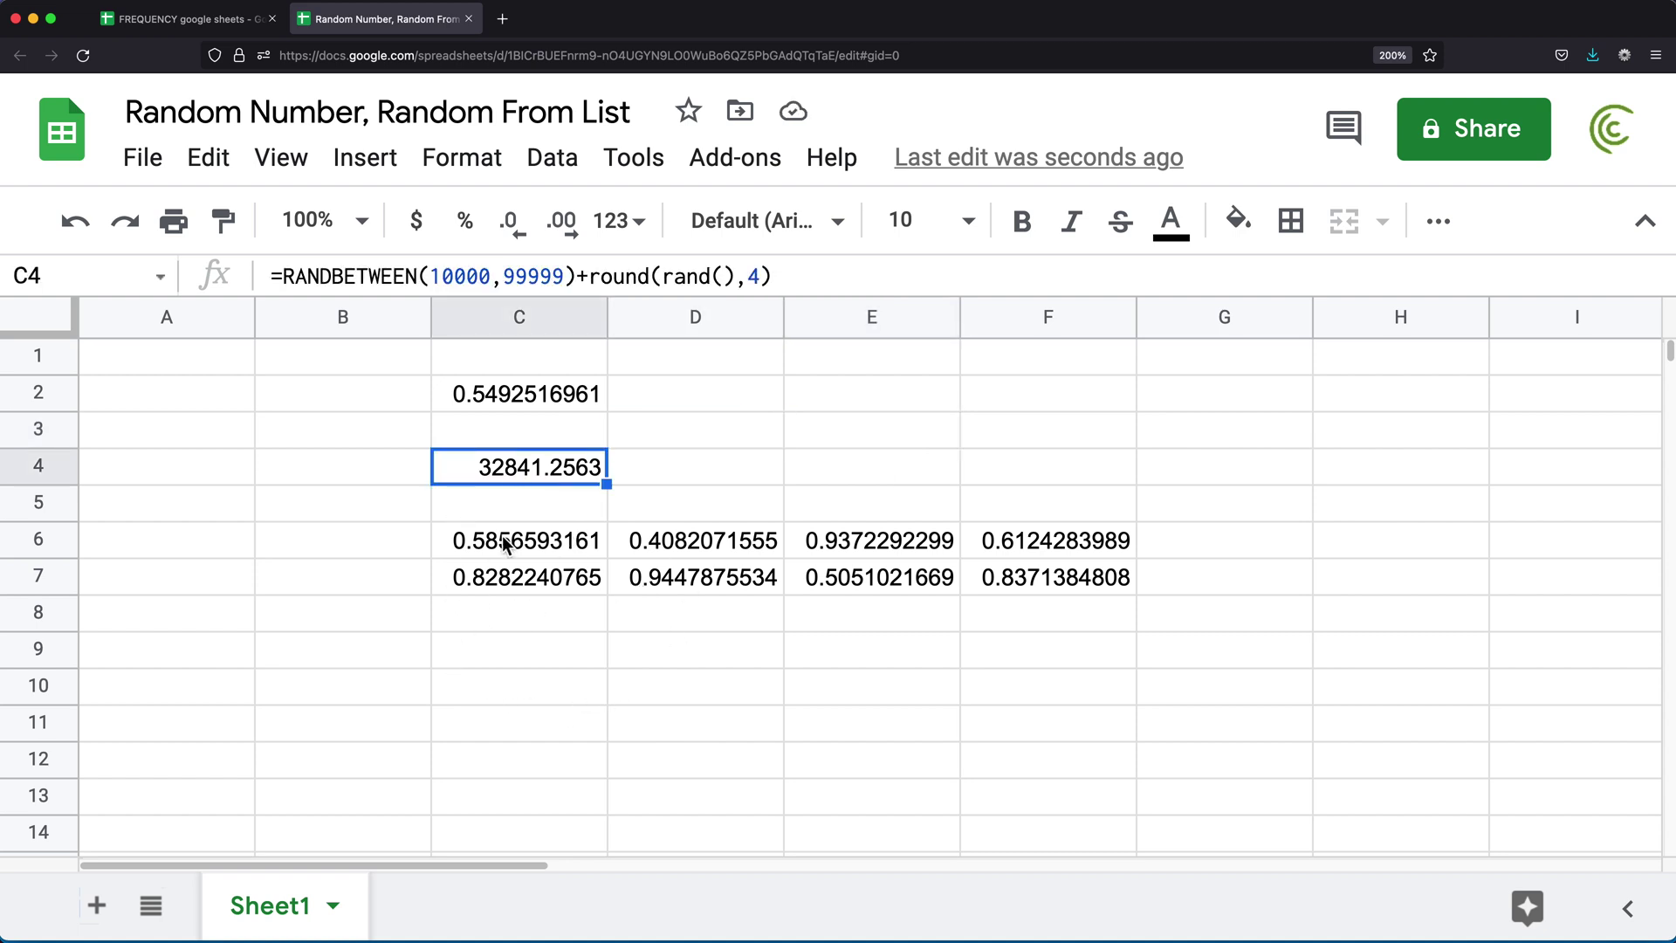
Select the C6:F7 grid and inspect the formulas in C6 and C2.
{"action": "left_click_drag", "start_coordinate": [498, 539], "coordinate": [1042, 582]}
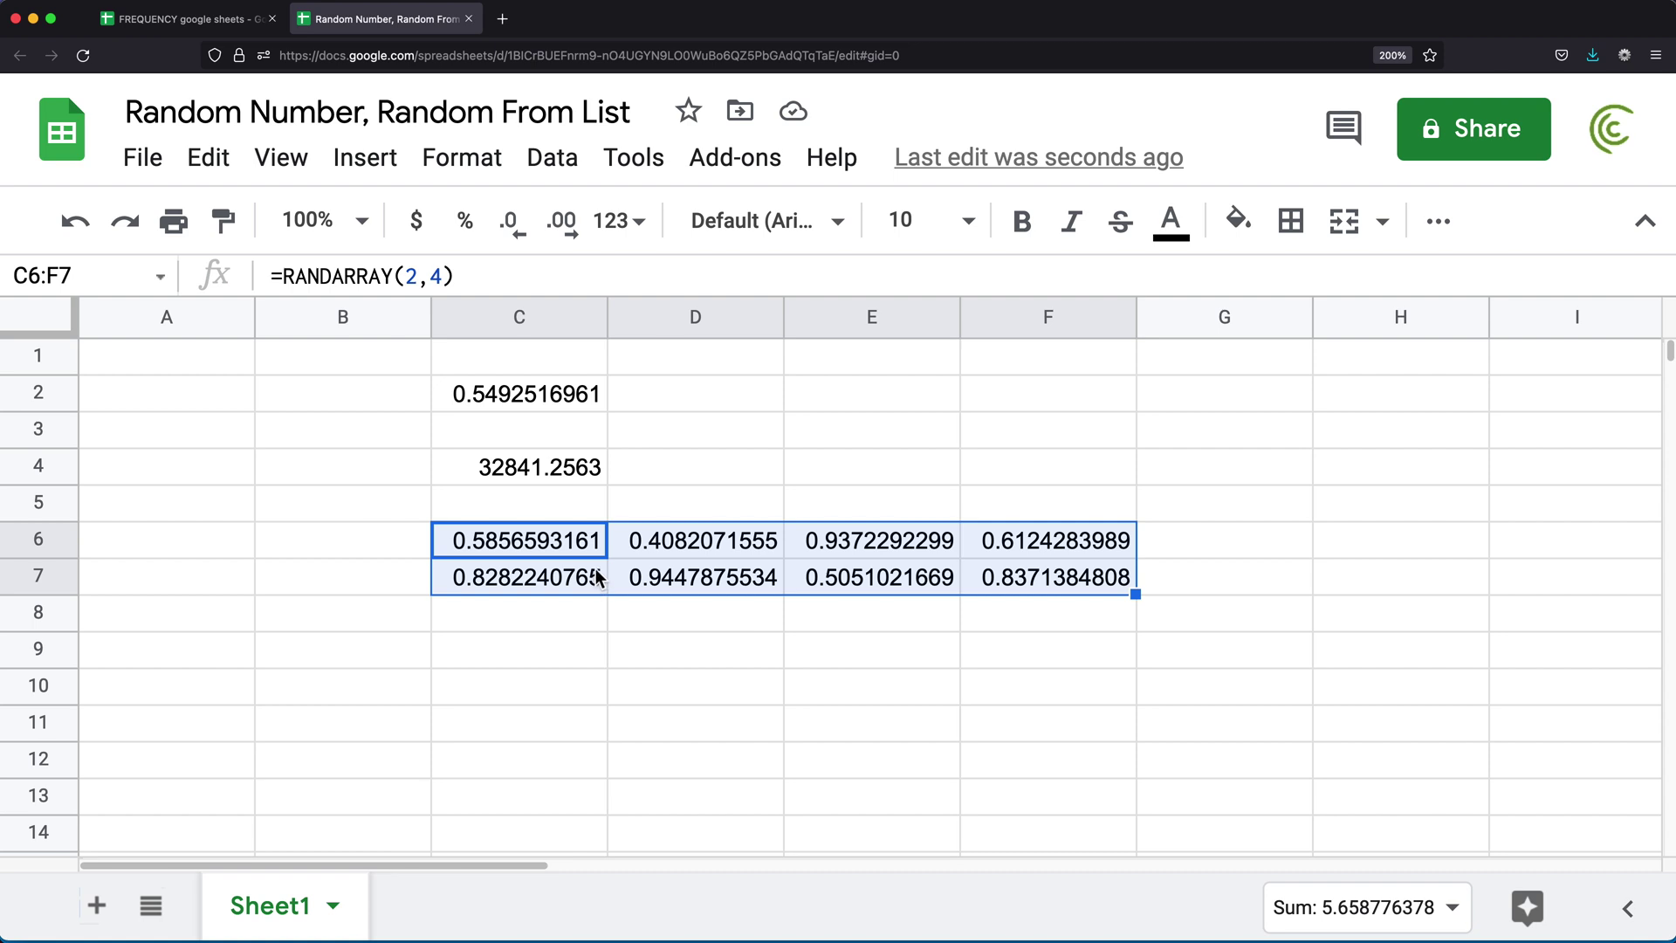
{"action": "left_click", "coordinate": [499, 541]}
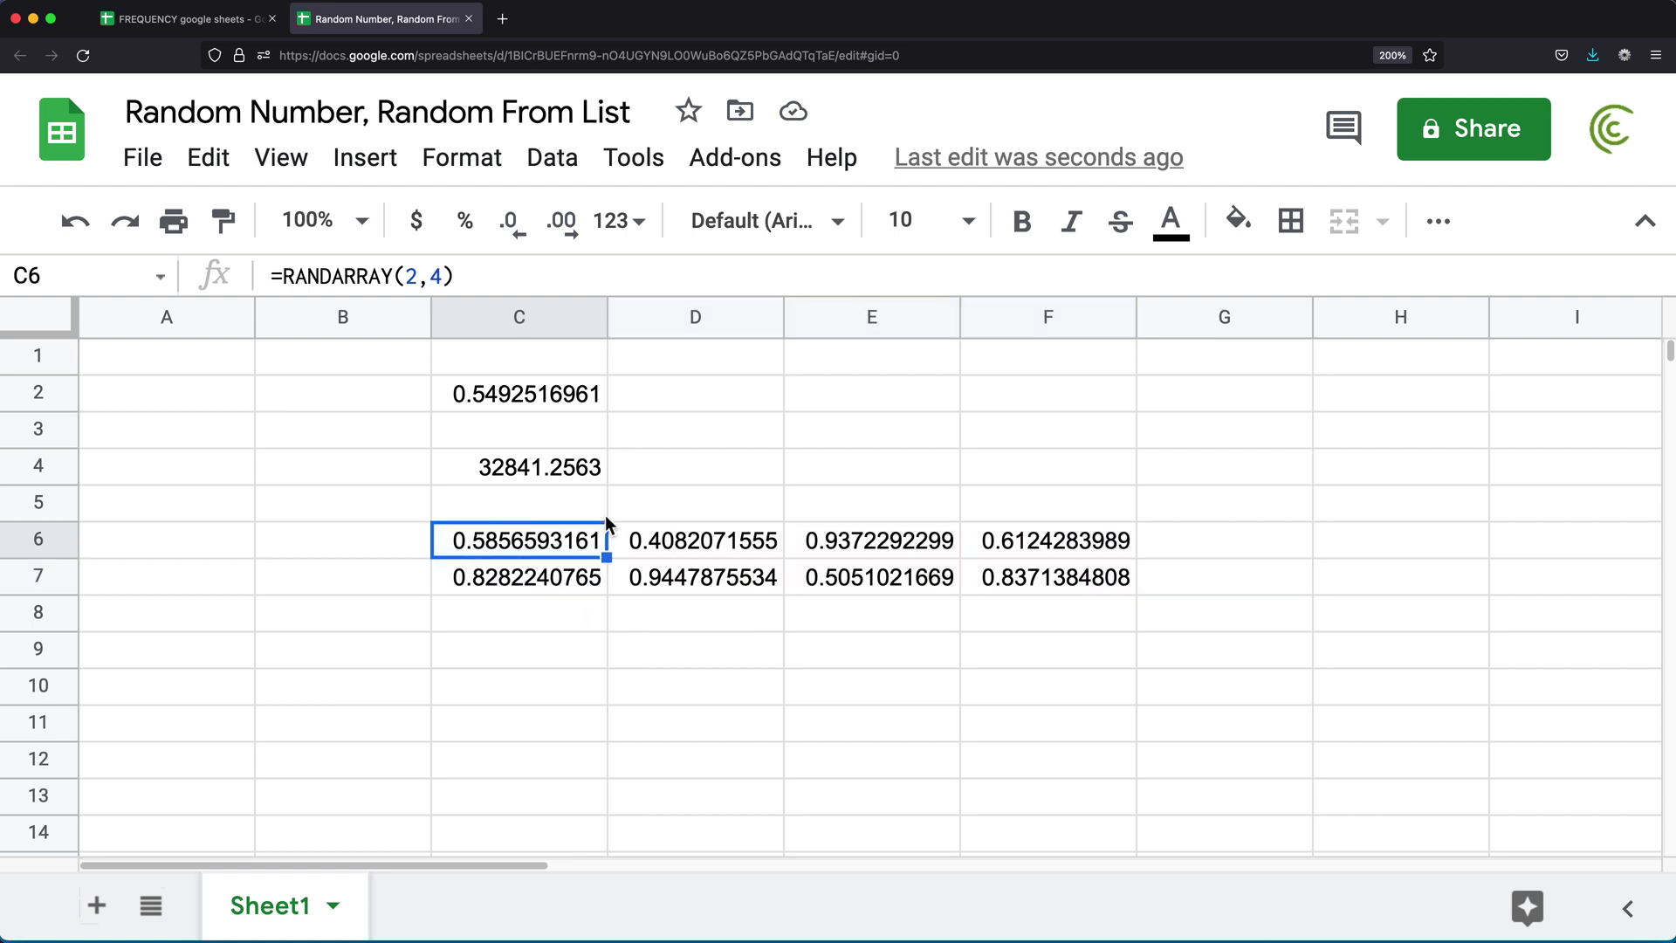
{"action": "left_click", "coordinate": [511, 395]}
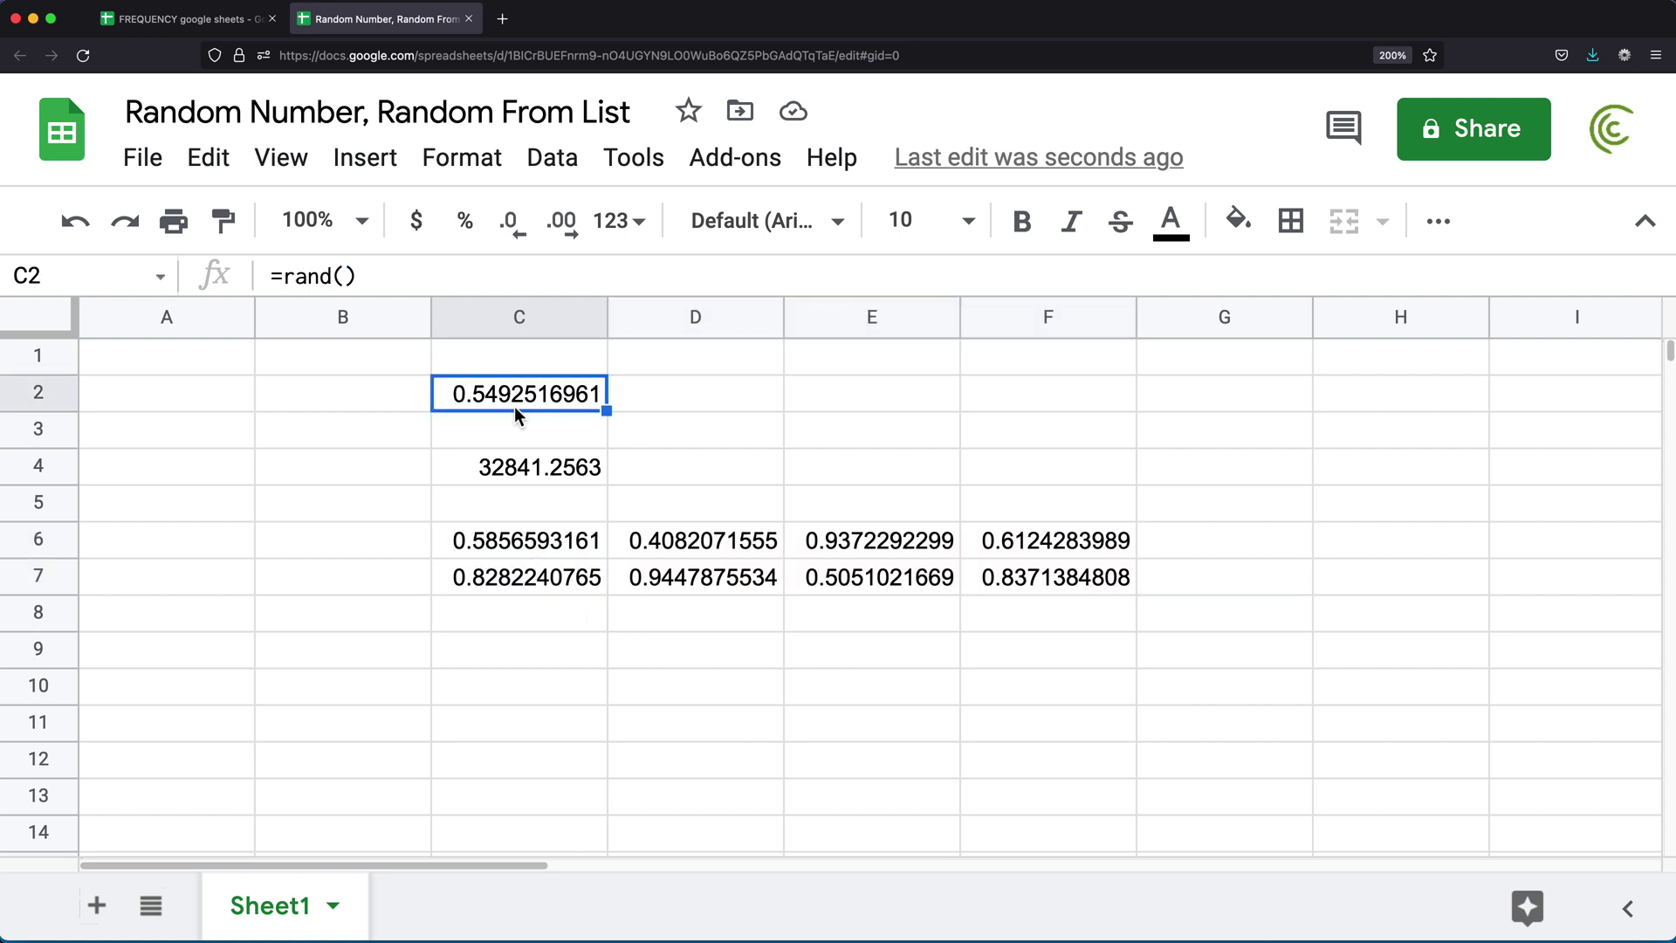
{"action": "left_click", "coordinate": [492, 543]}
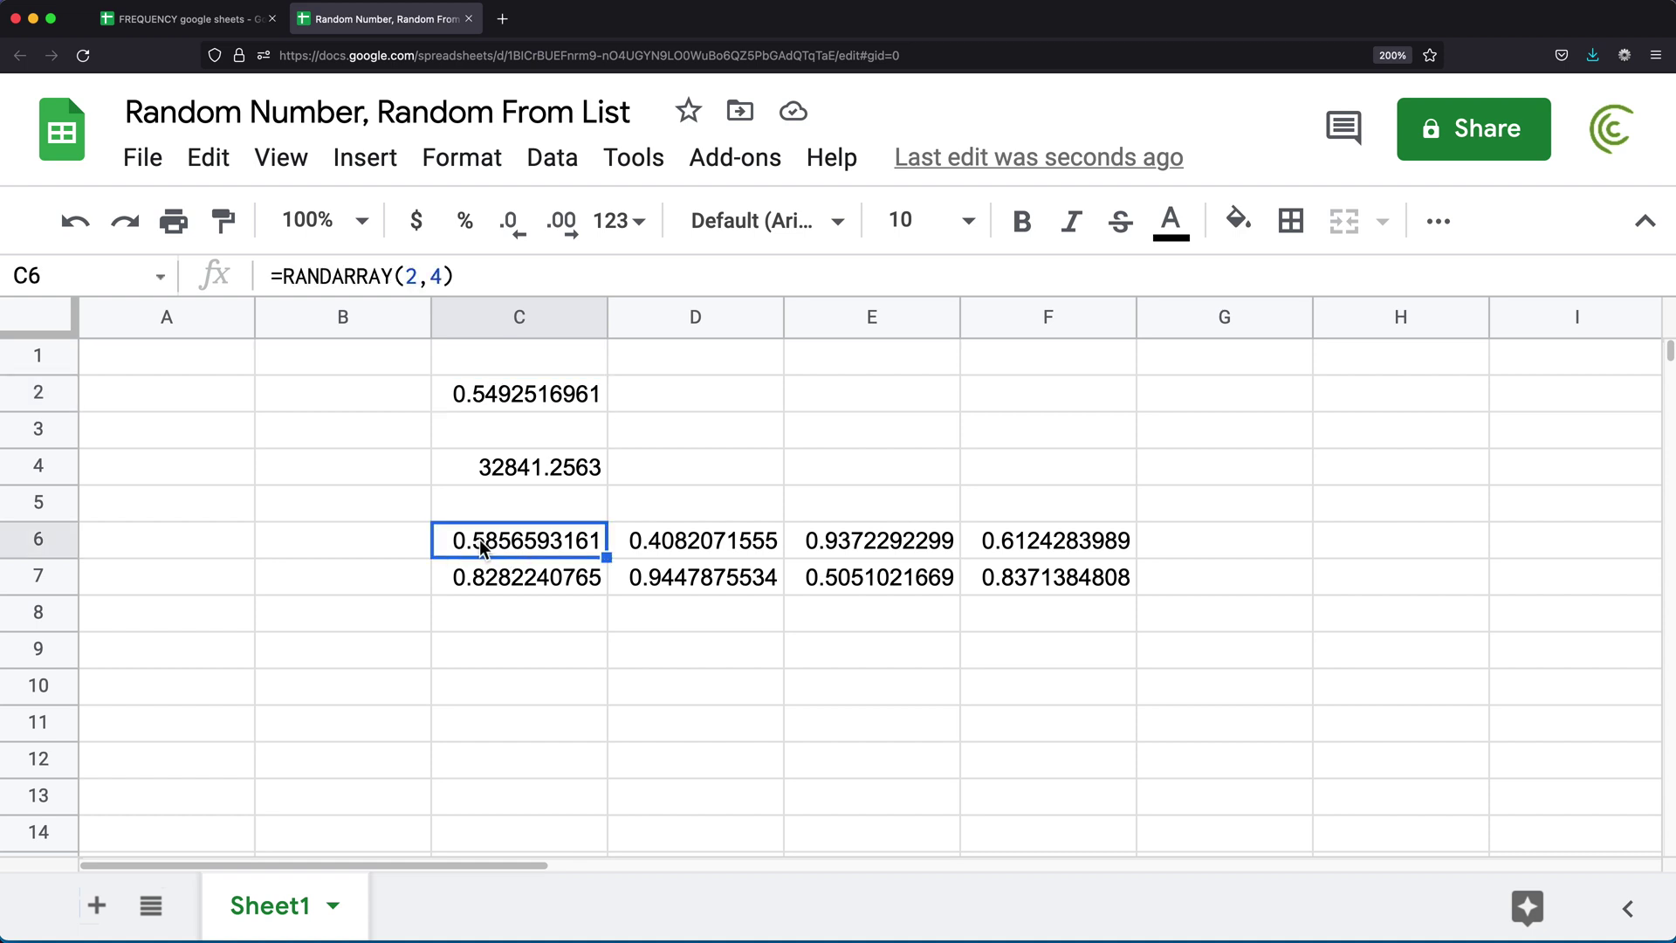
Start and cancel an entry in E4, then reopen C6's RANDARRAY formula.
{"action": "left_click", "coordinate": [825, 464]}
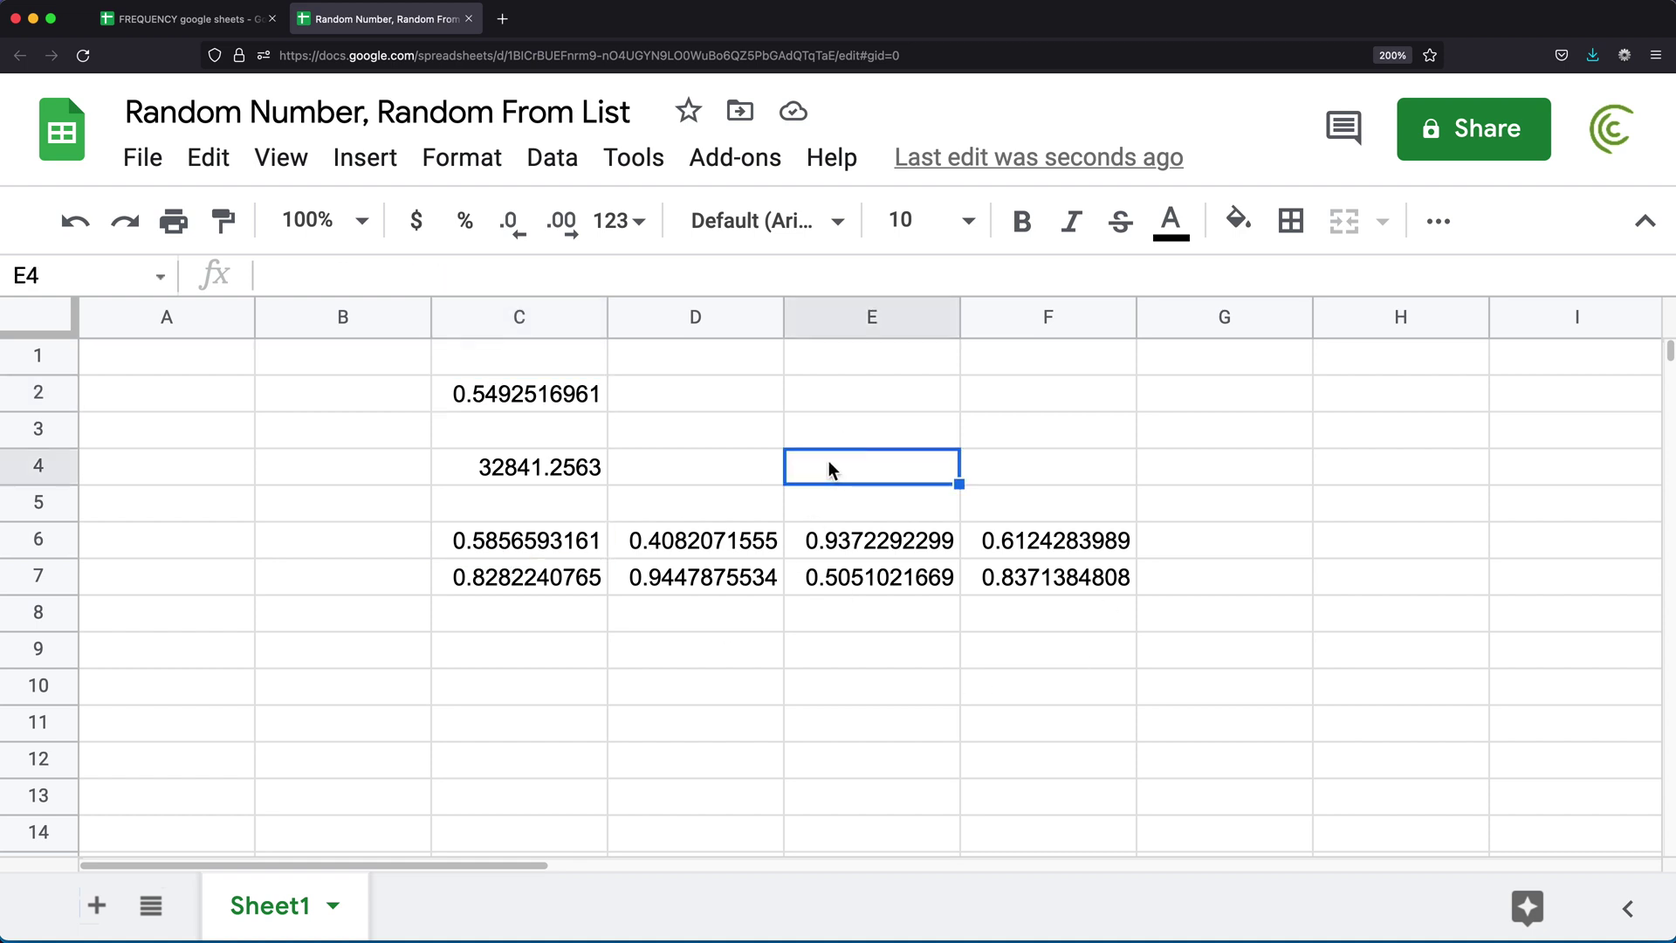
{"action": "type", "text": "=rad\\"}
{"action": "key", "text": "BackSpace"}
{"action": "key", "text": "BackSpace"}
{"action": "key", "text": "Escape"}
{"action": "double_click", "coordinate": [492, 544]}
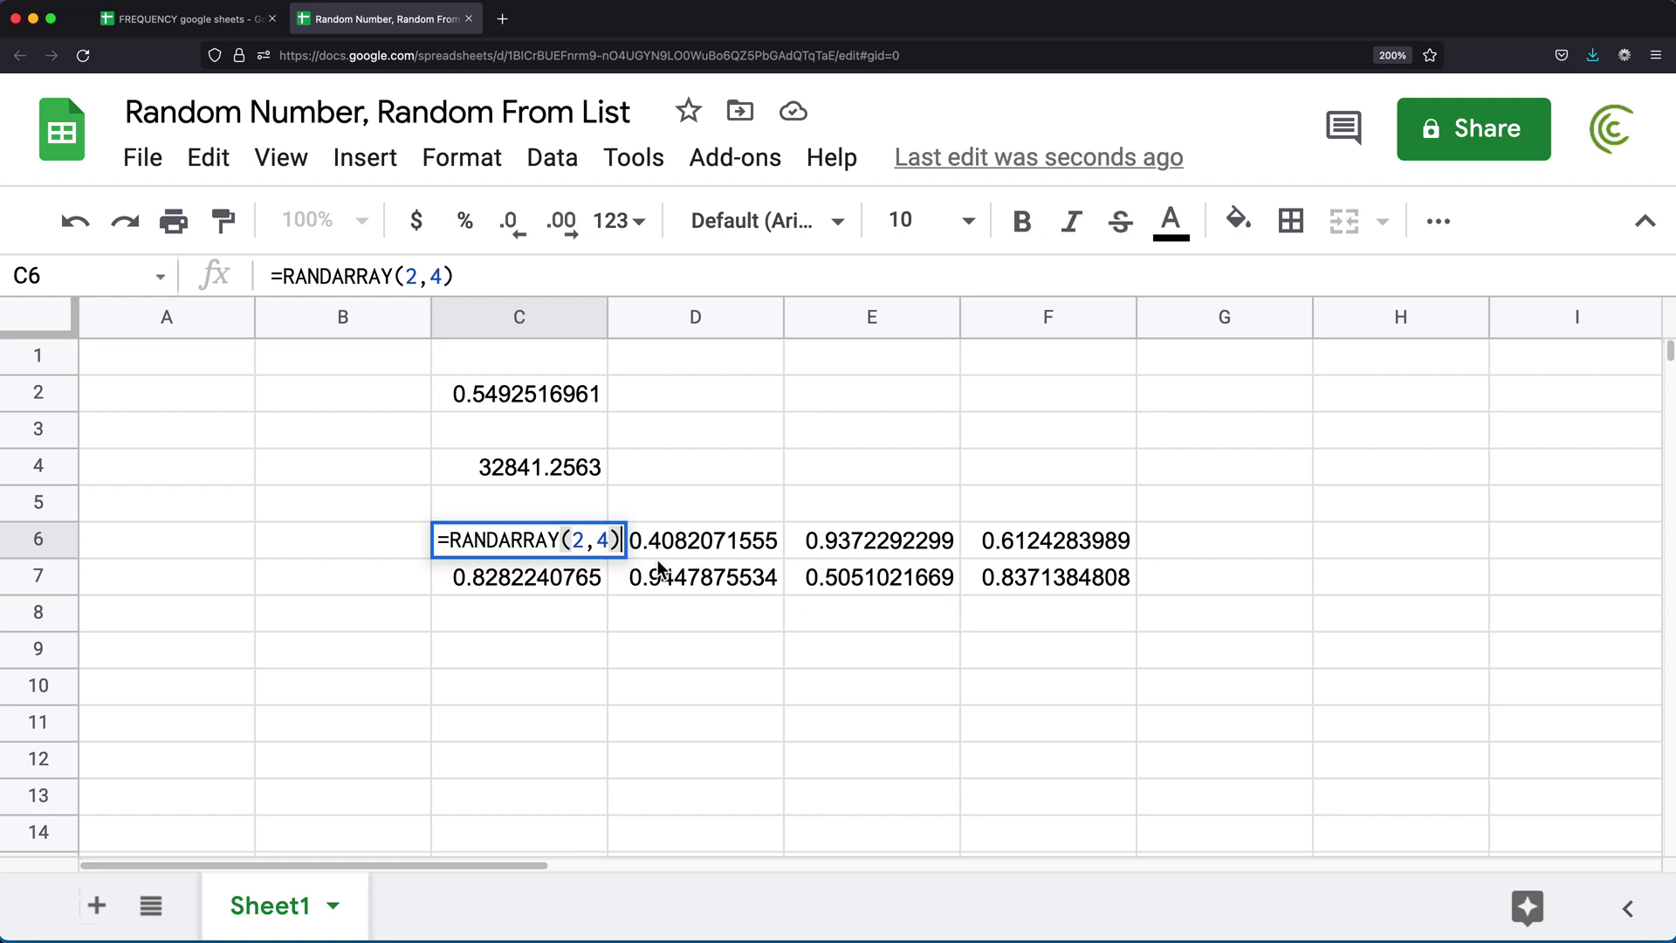
{"action": "type", "text": "*"}
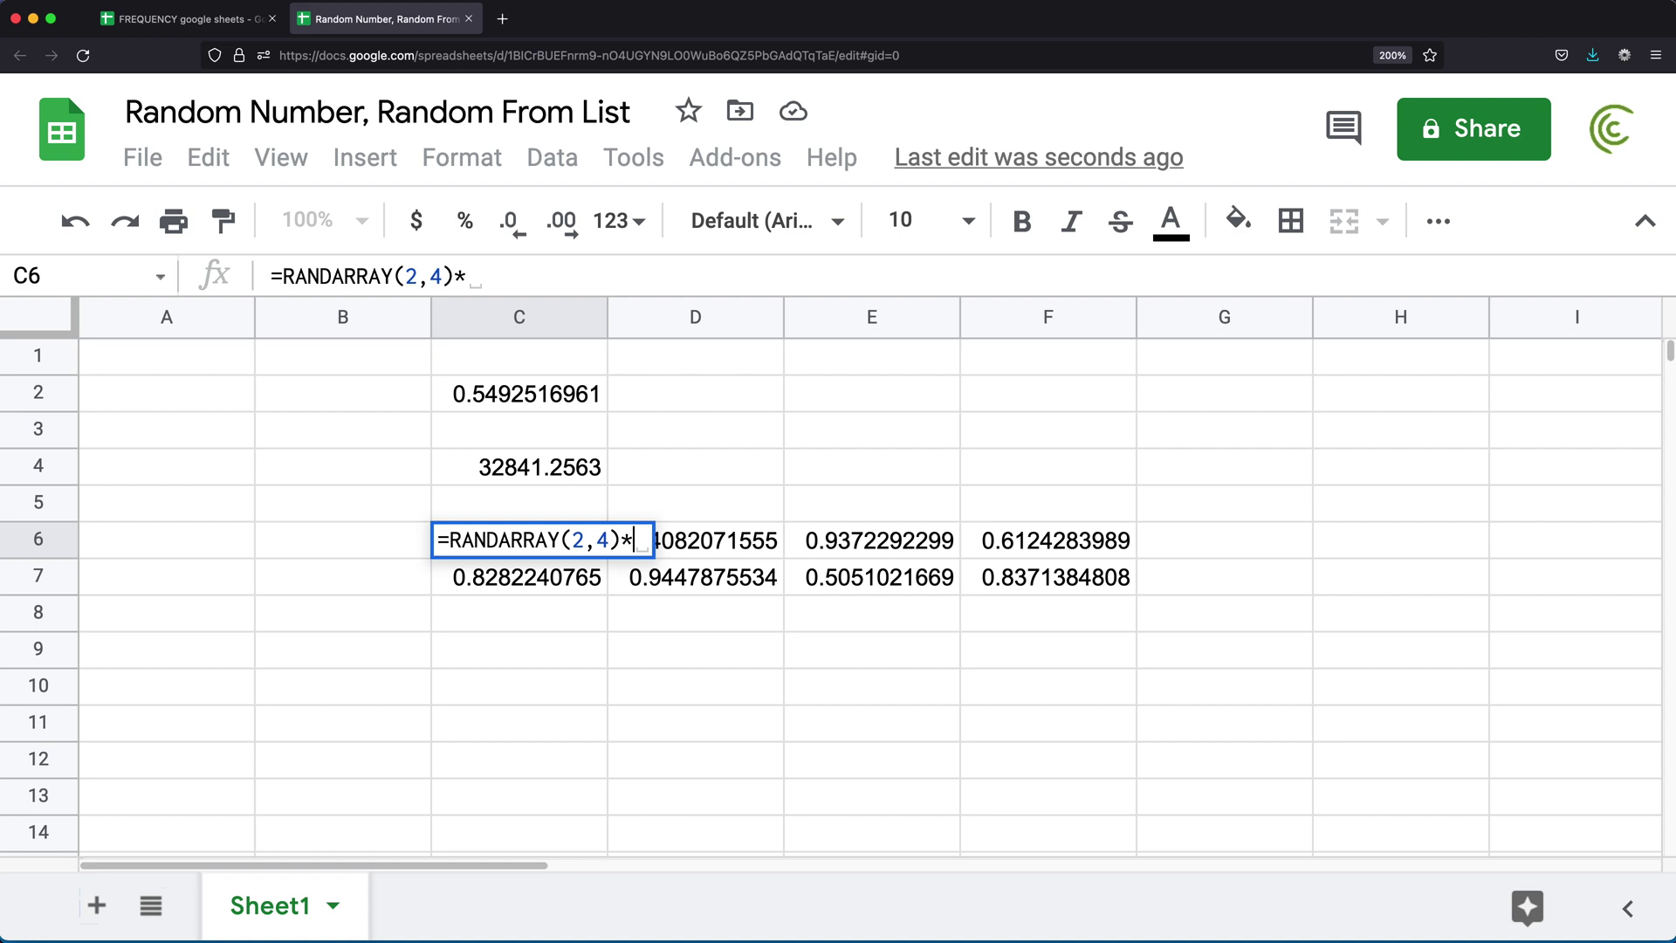
{"action": "type", "text": "10"}
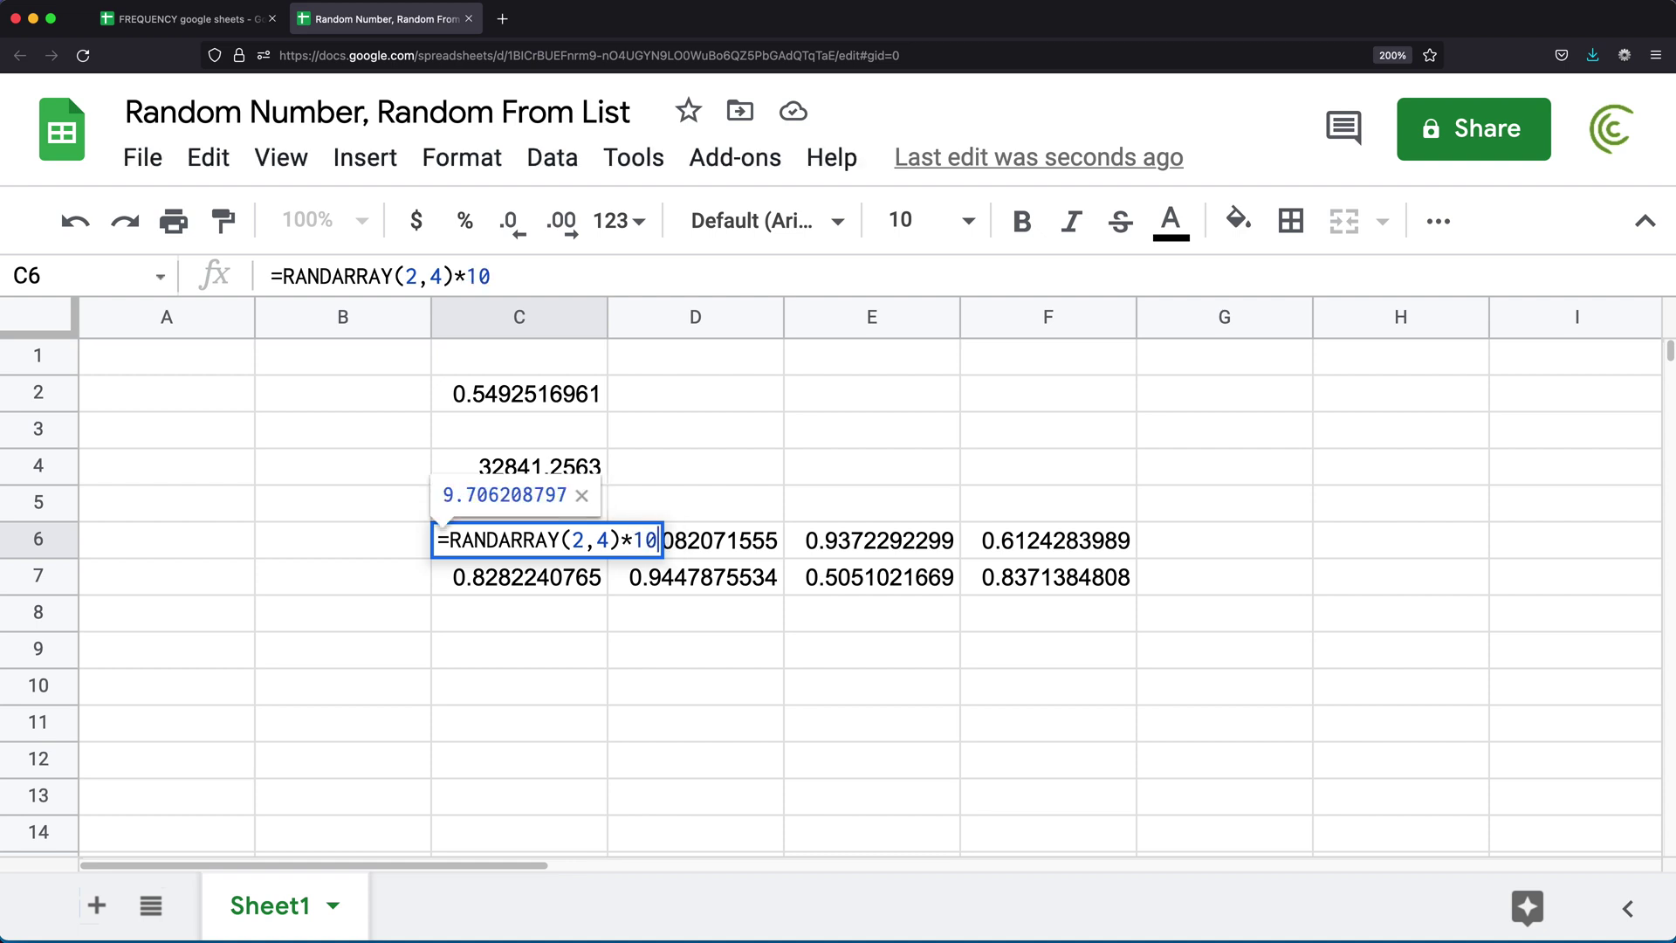
Scale C6 to =ArrayFormula(RANDARRAY(2,4)*10), then reopen it for editing.
{"action": "key", "text": "ctrl+shift+Return"}
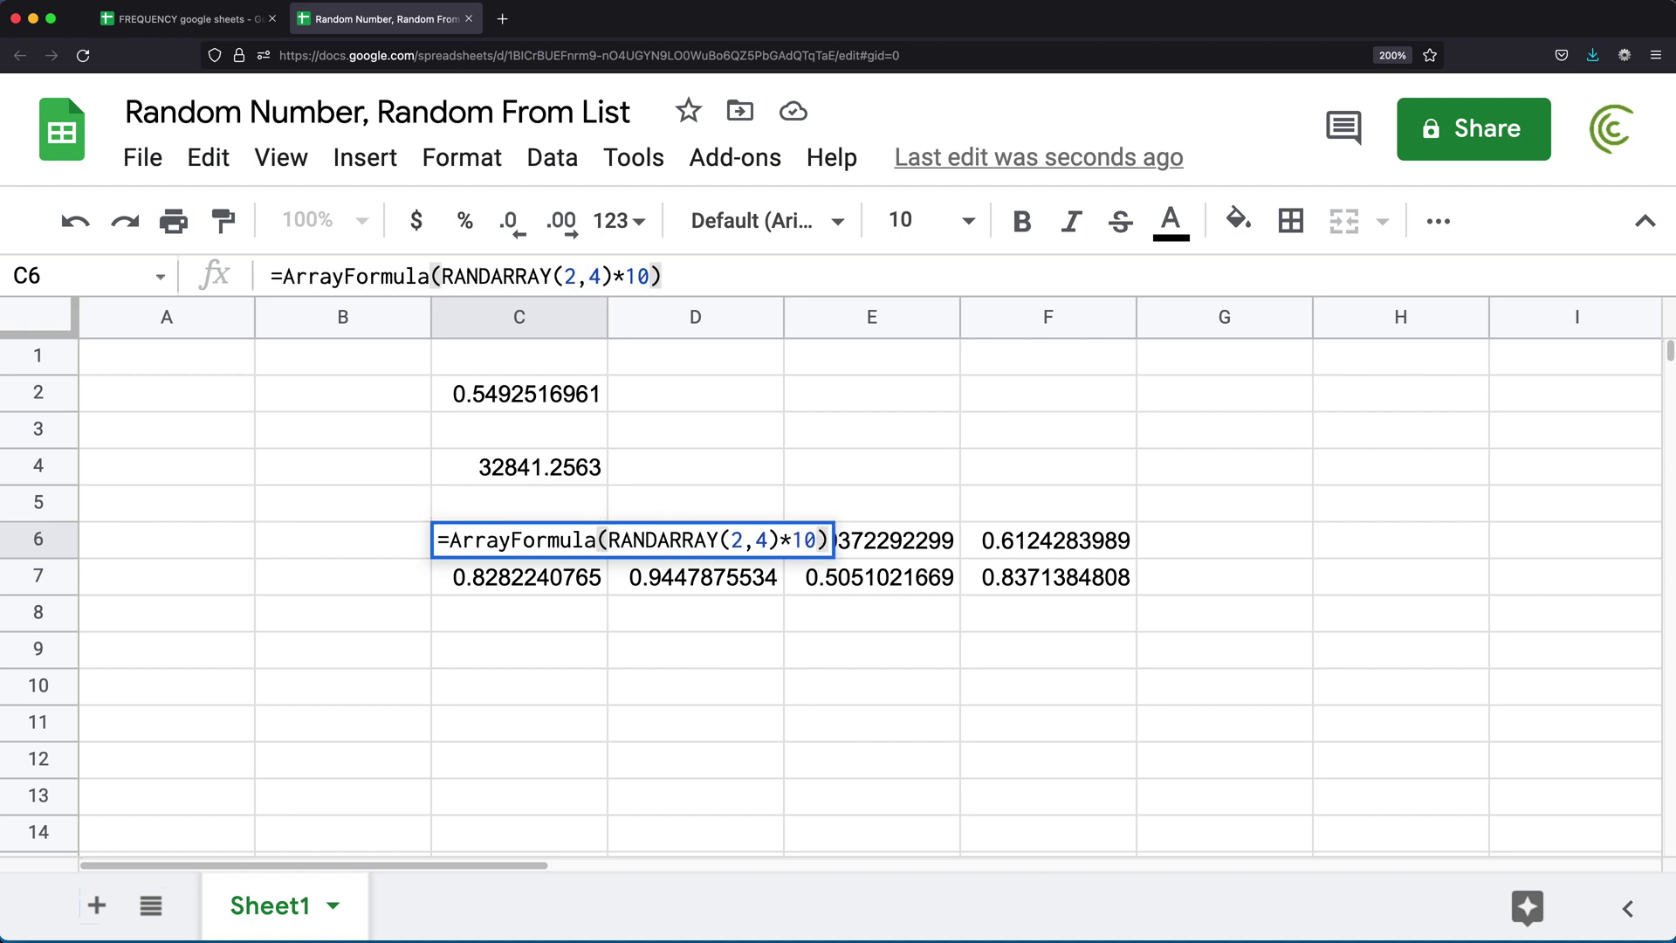
{"action": "key", "text": "Return"}
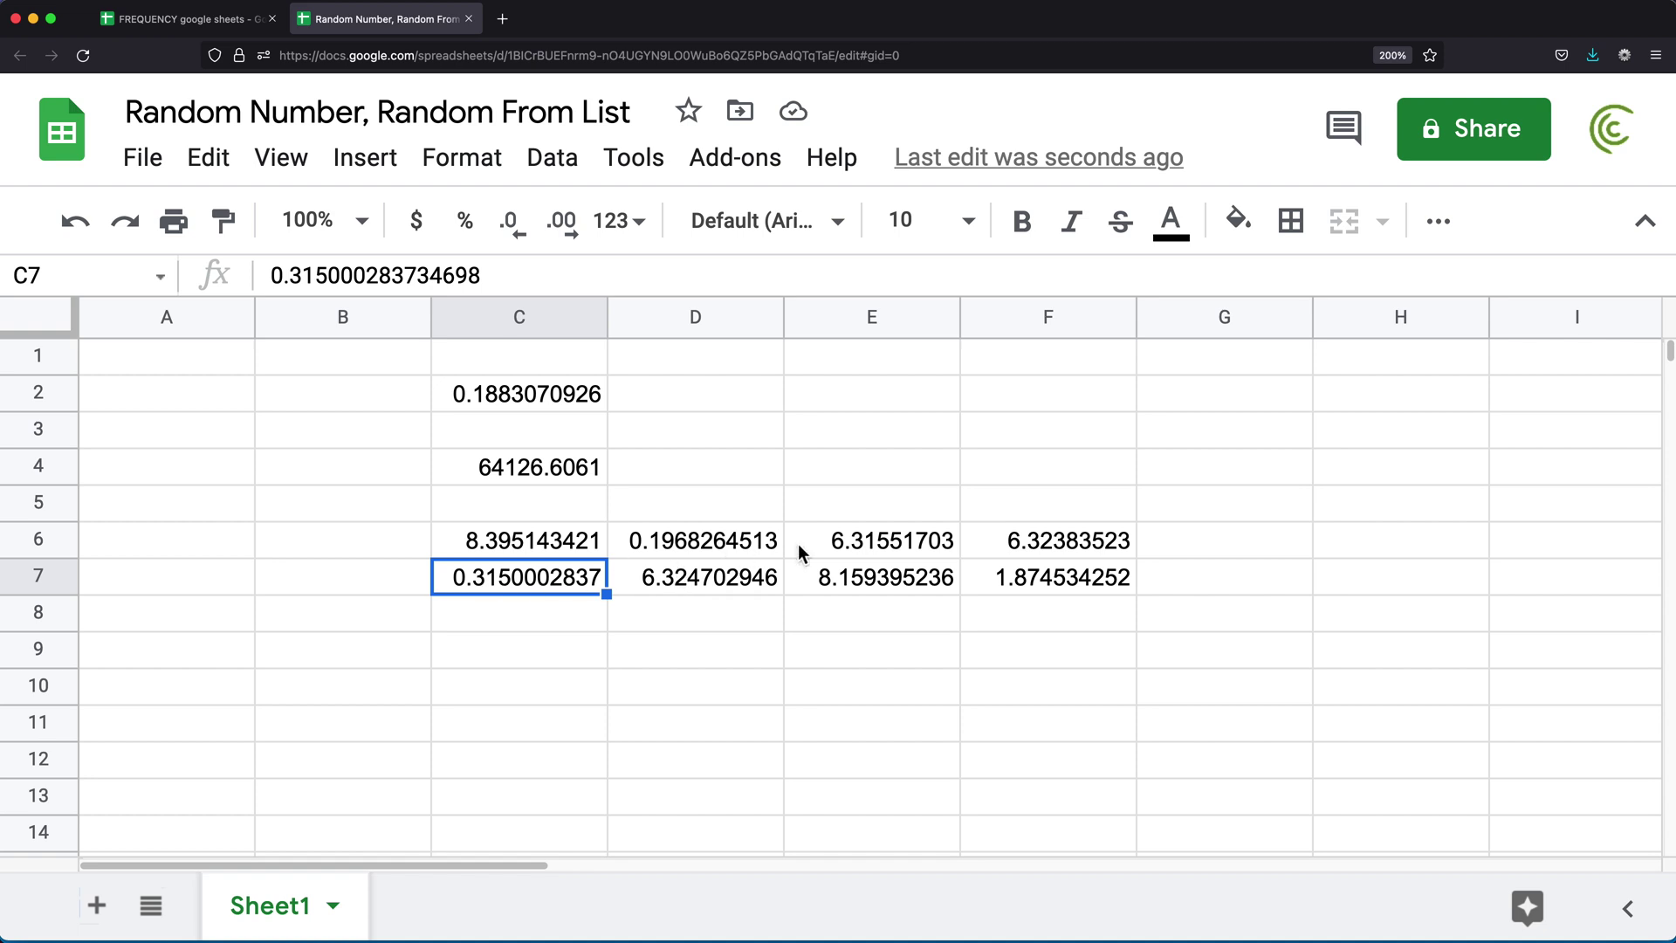
{"action": "left_click", "coordinate": [540, 544]}
{"action": "double_click", "coordinate": [539, 541]}
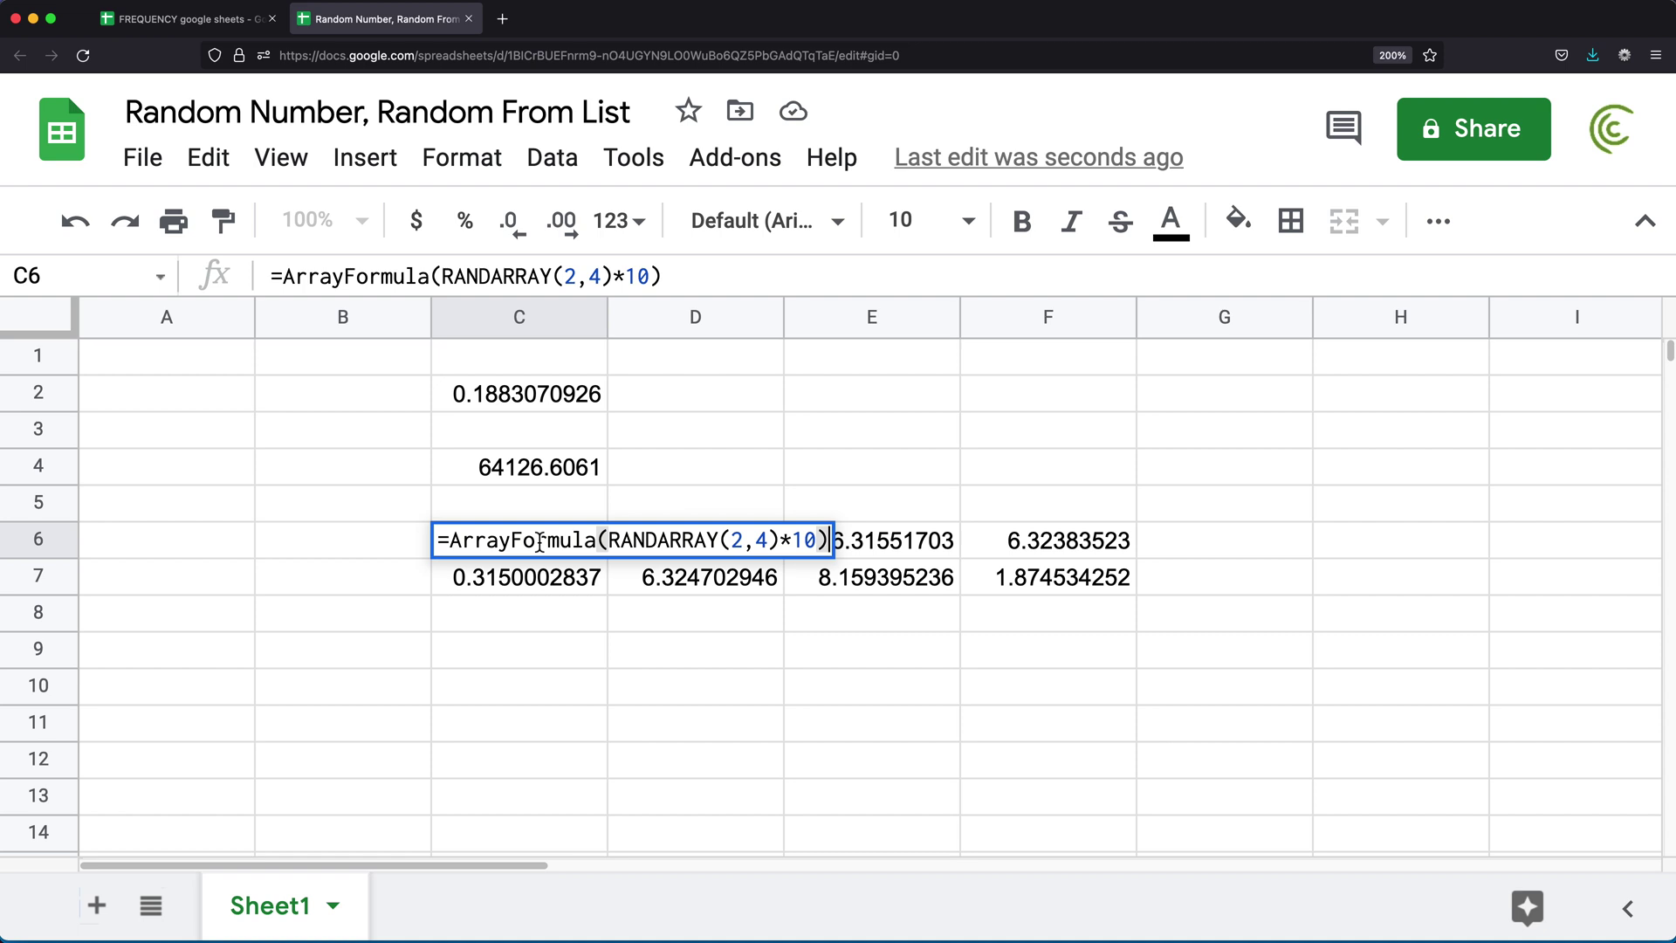
Wrap C6's RANDARRAY(2,4)*10 in INT() so C6:F7 show whole numbers 0–9.
{"action": "left_click", "coordinate": [604, 541]}
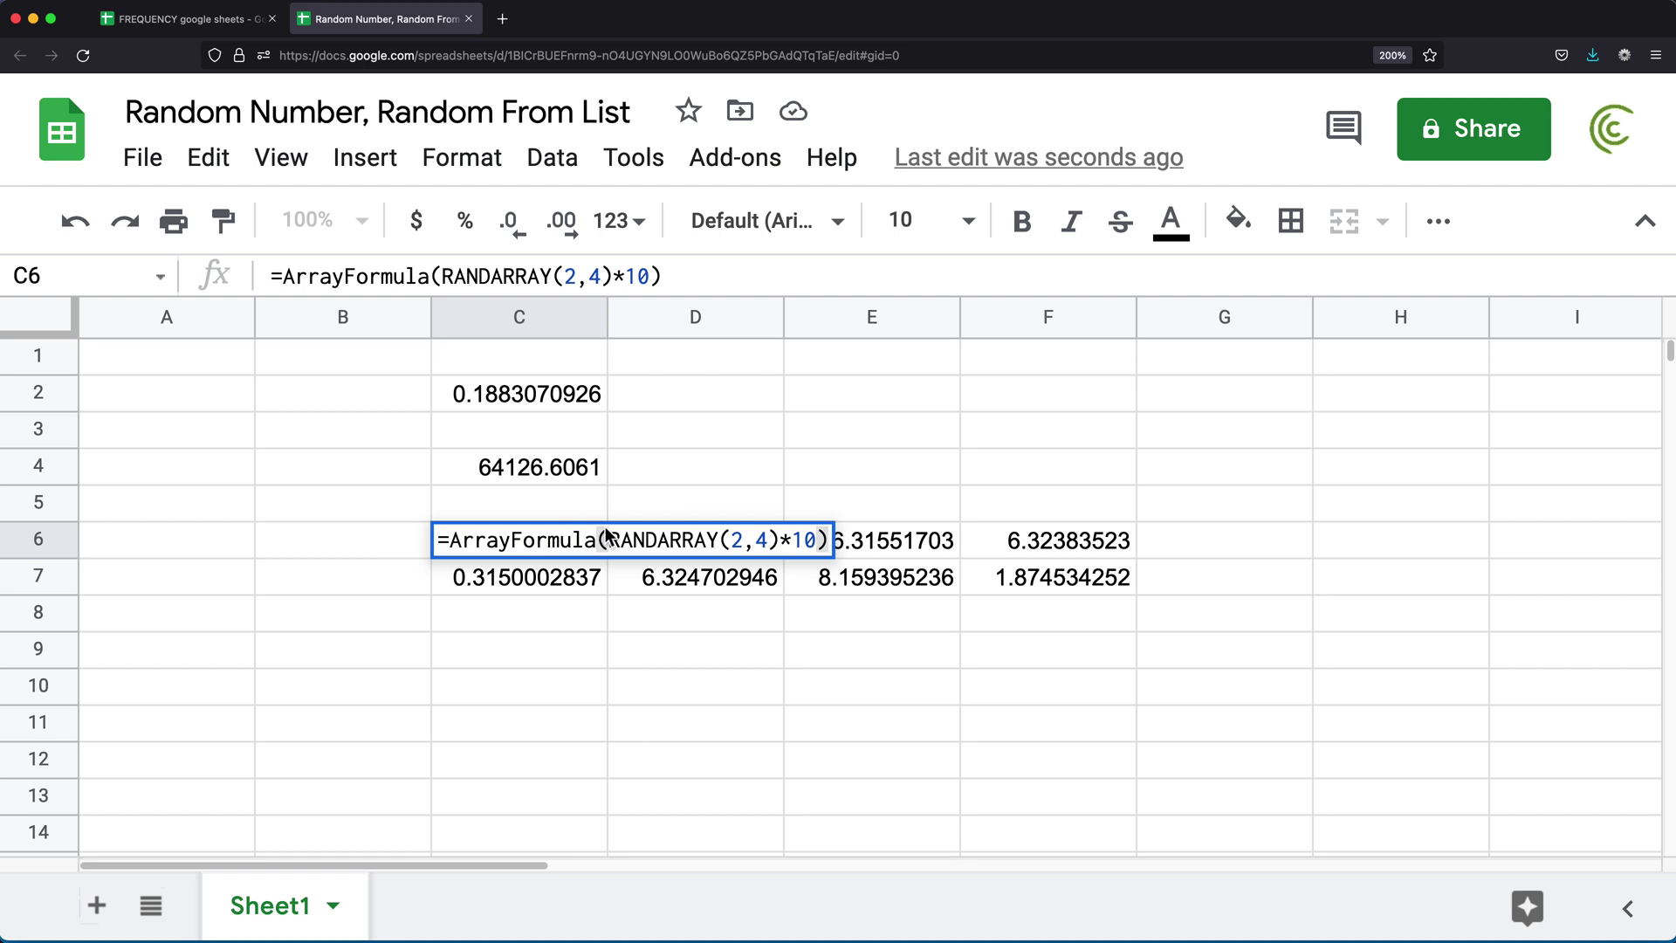
{"action": "left_click", "coordinate": [829, 543]}
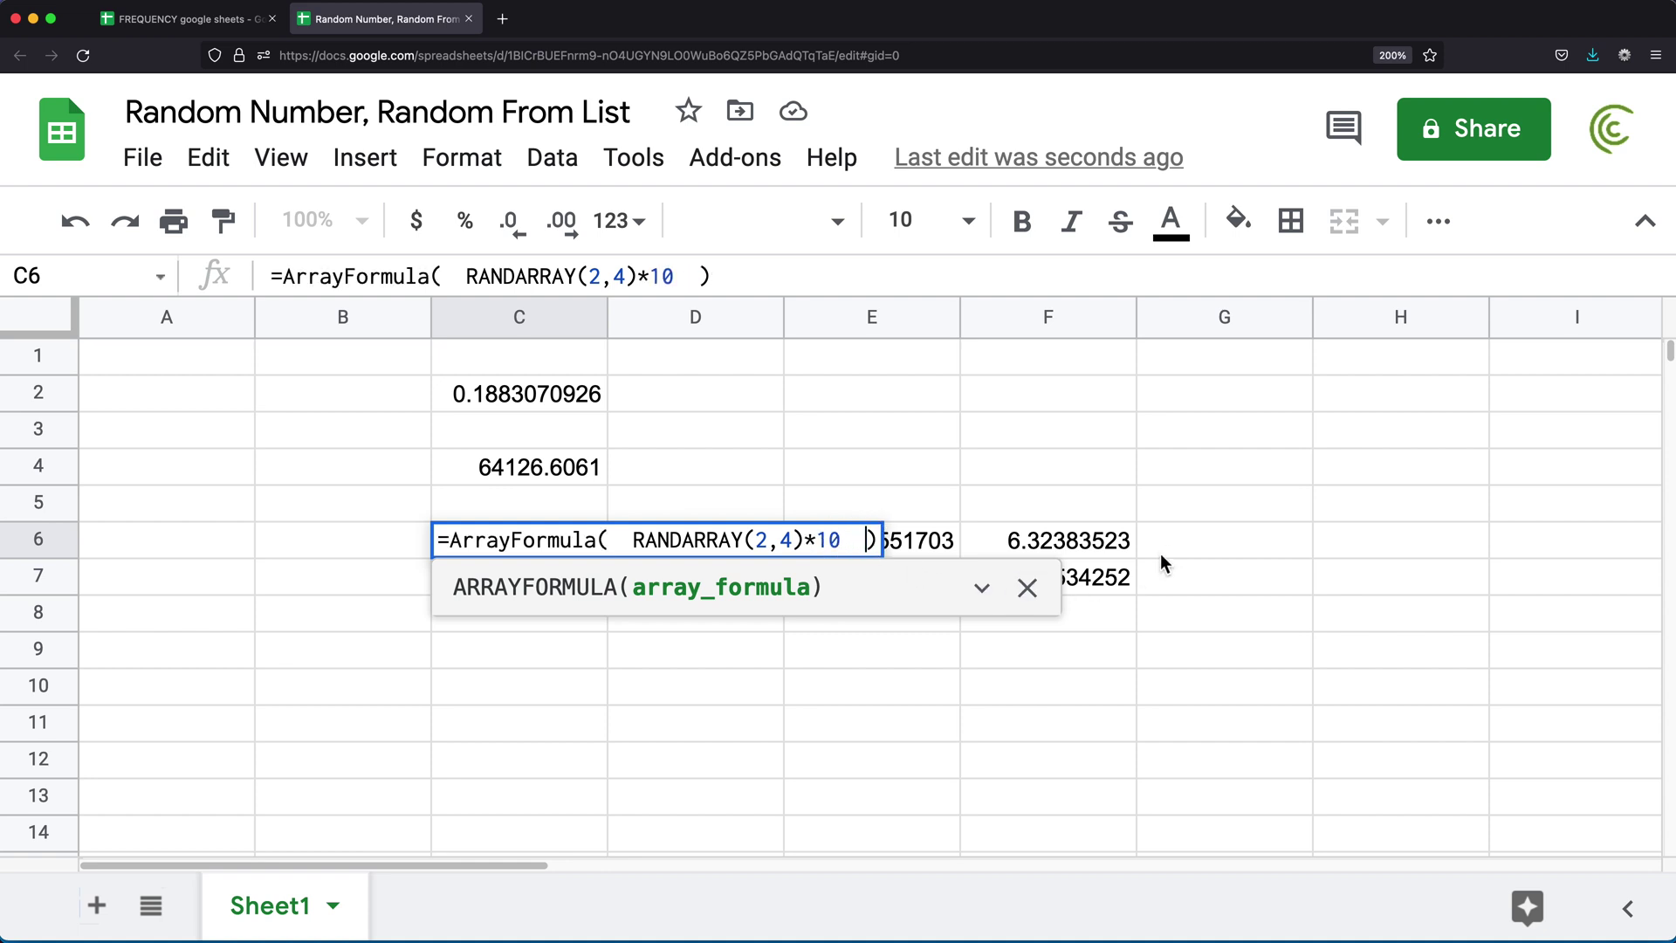
{"action": "left_click", "coordinate": [630, 544]}
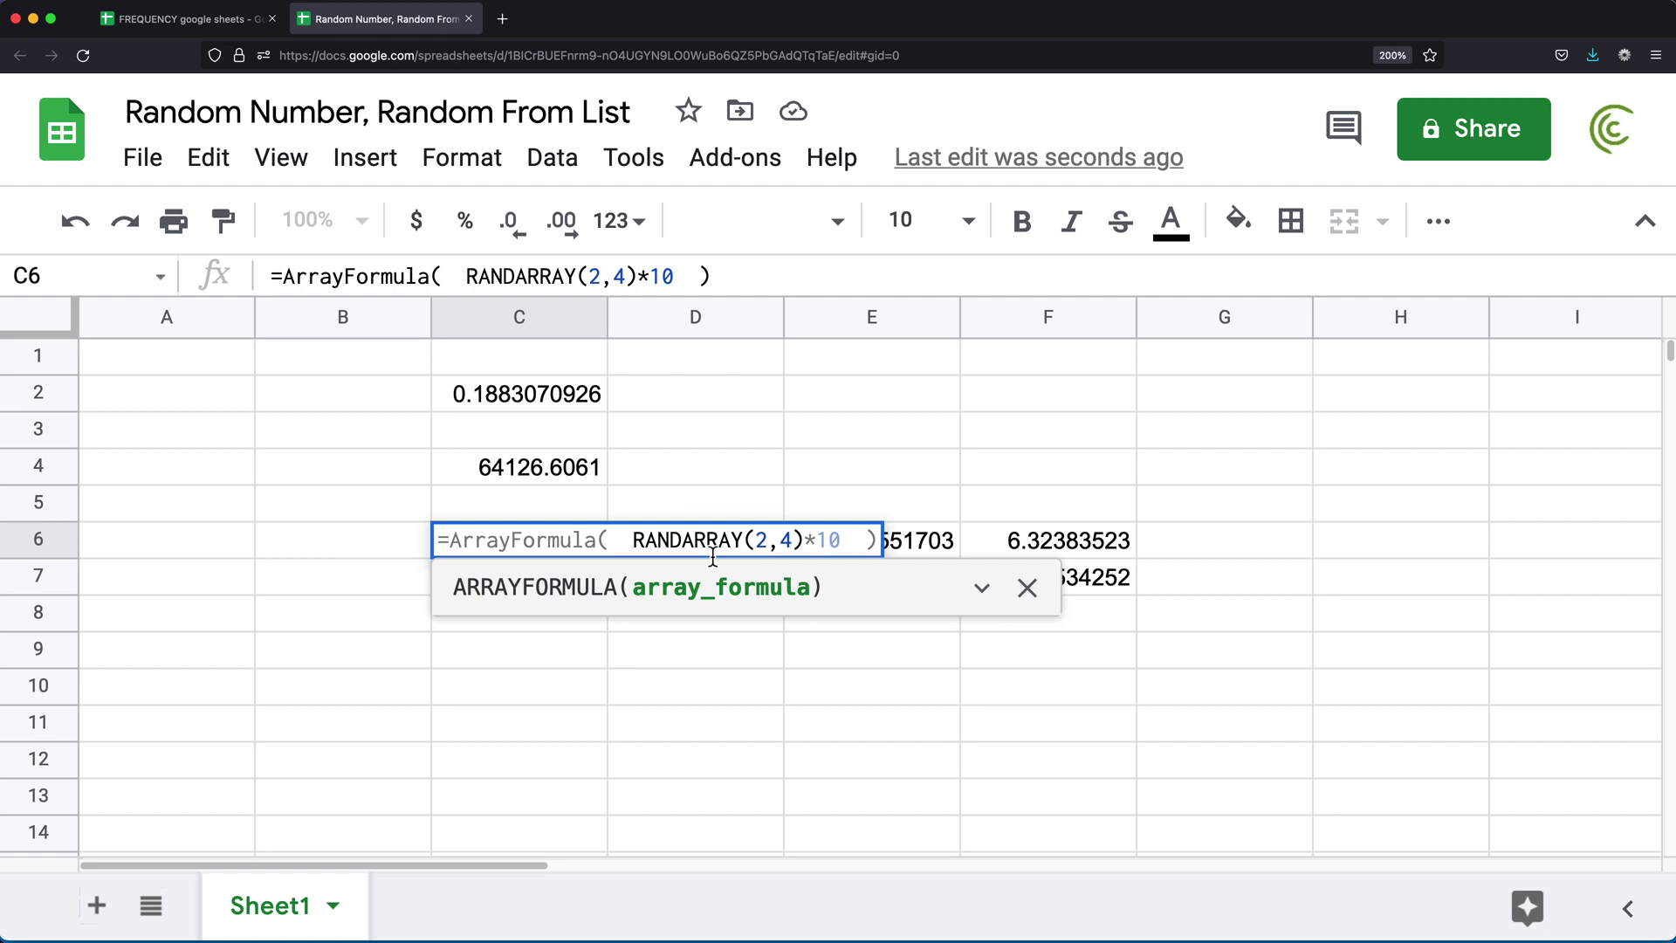
{"action": "type", "text": "INT"}
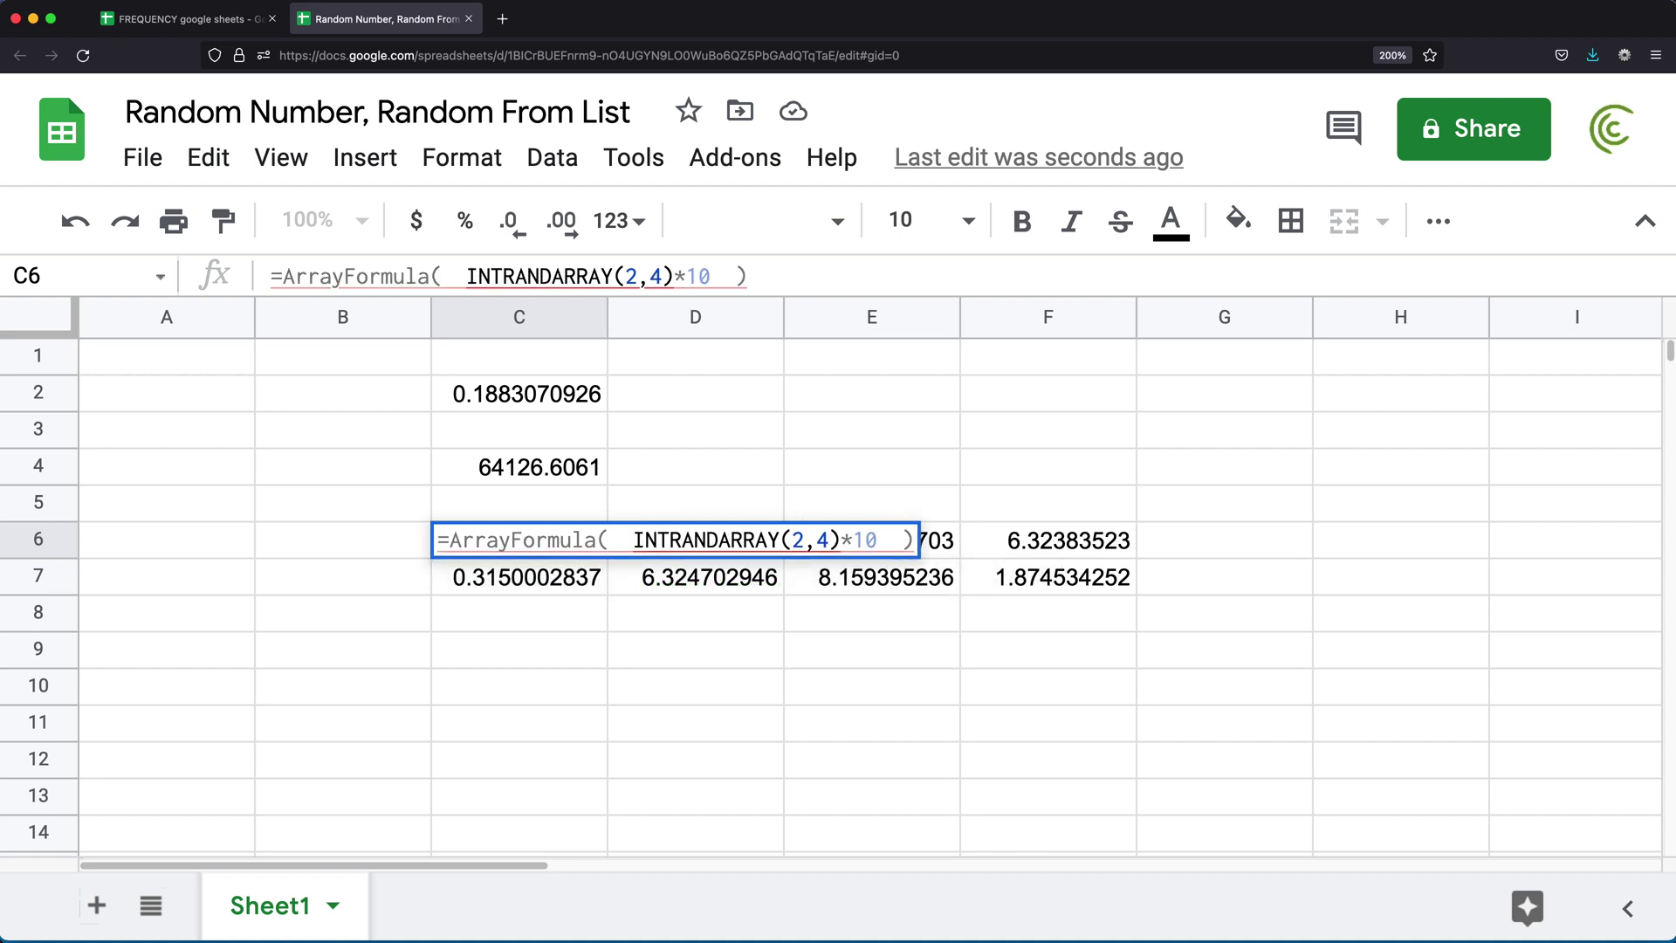
{"action": "type", "text": "("}
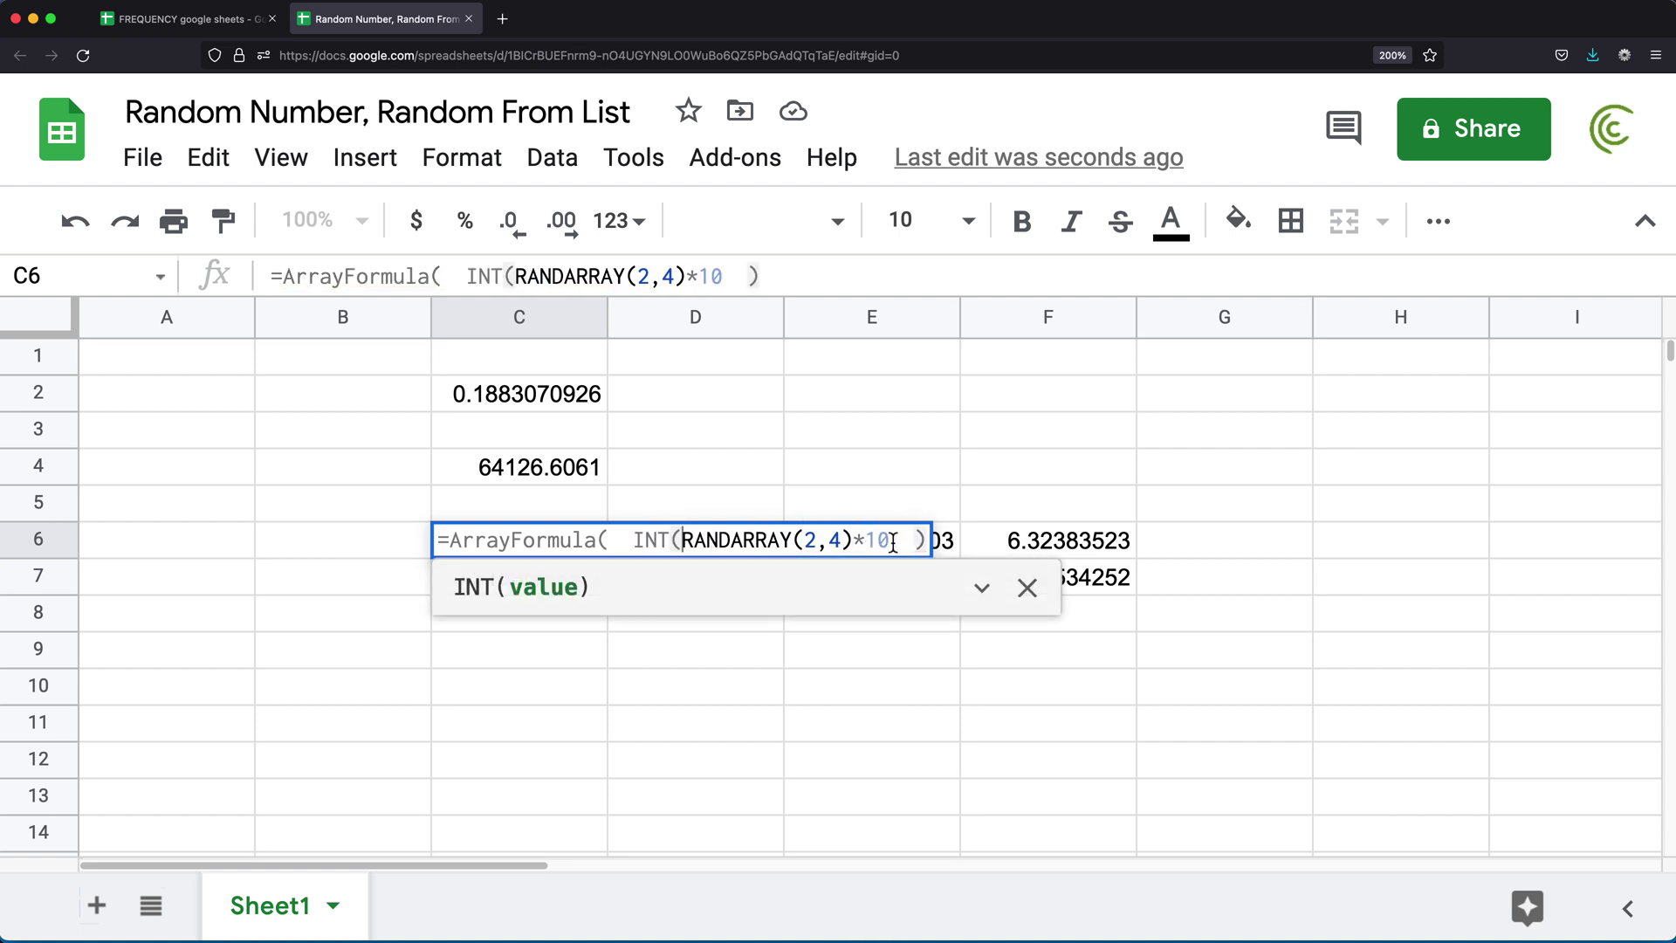
{"action": "left_click", "coordinate": [894, 541]}
{"action": "type", "text": ")"}
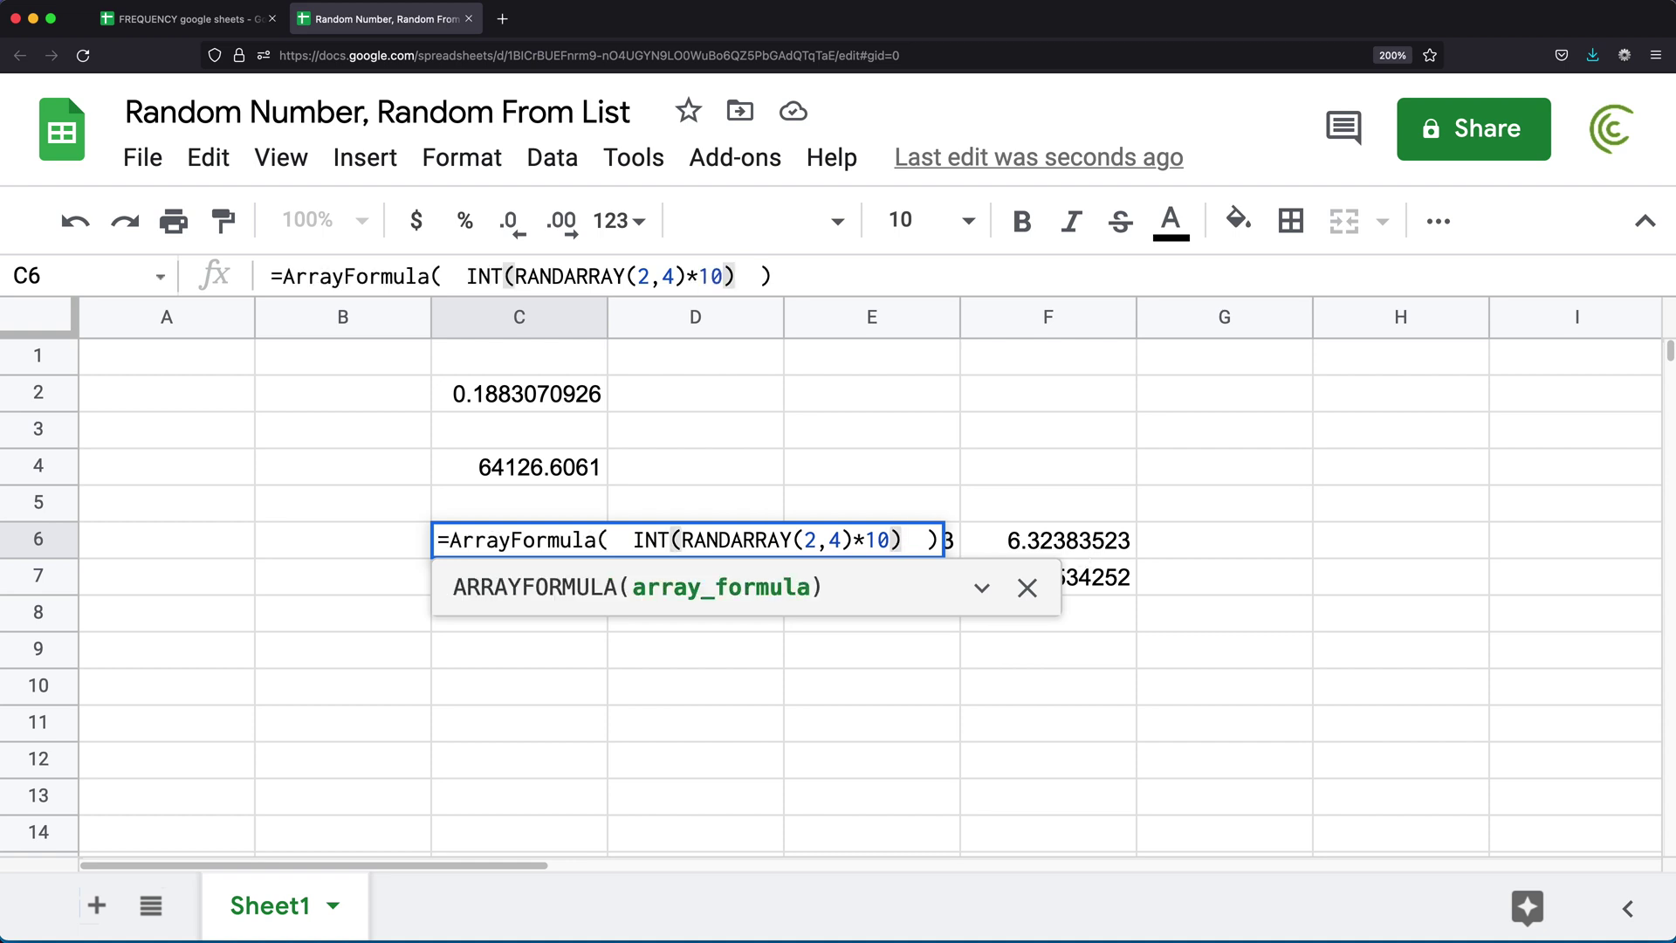
{"action": "key", "text": "Return"}
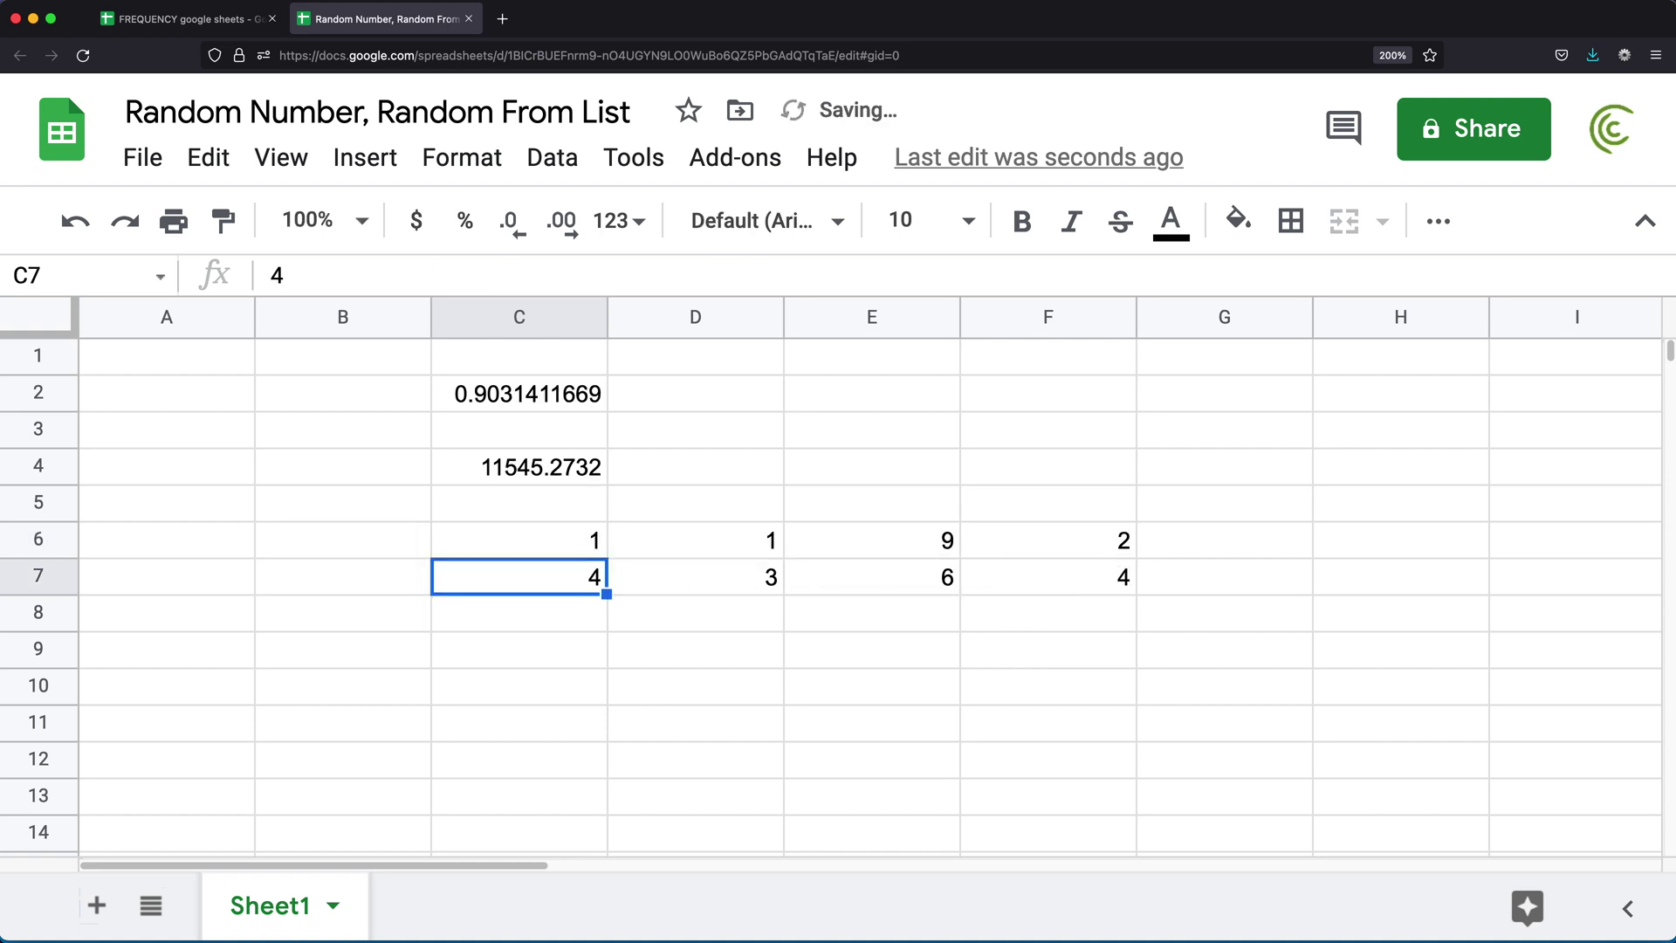
{"action": "double_click", "coordinate": [573, 547]}
{"action": "key", "text": "Return"}
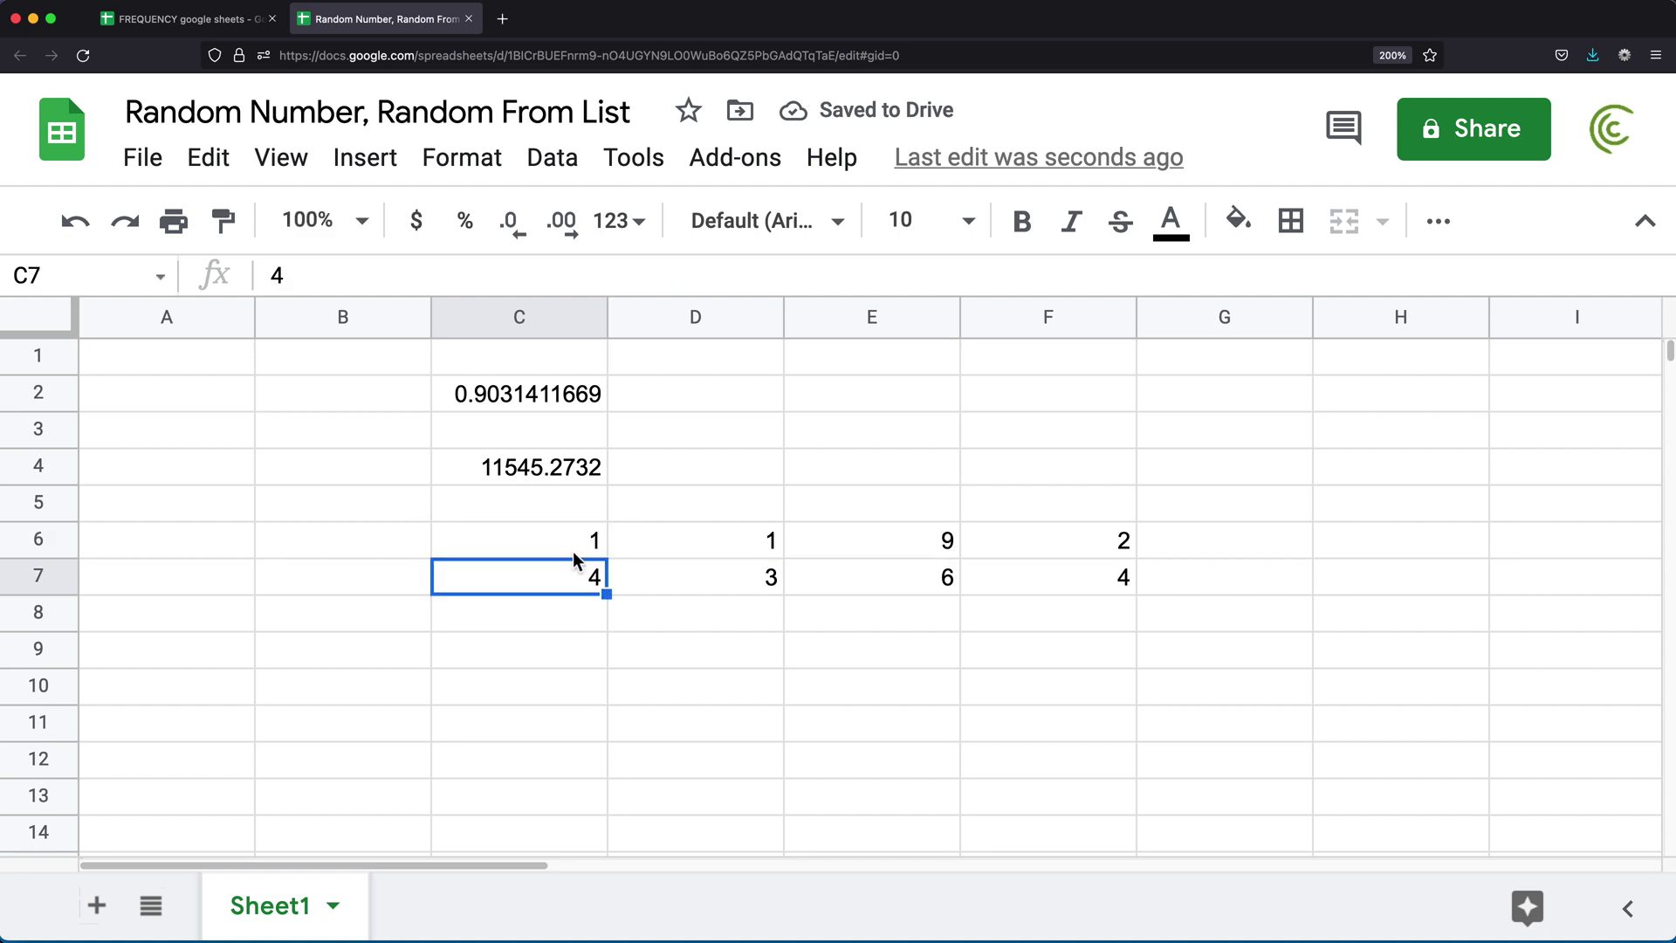
{"action": "left_click", "coordinate": [744, 703]}
{"action": "type", "text": "rt"}
{"action": "key", "text": "Return"}
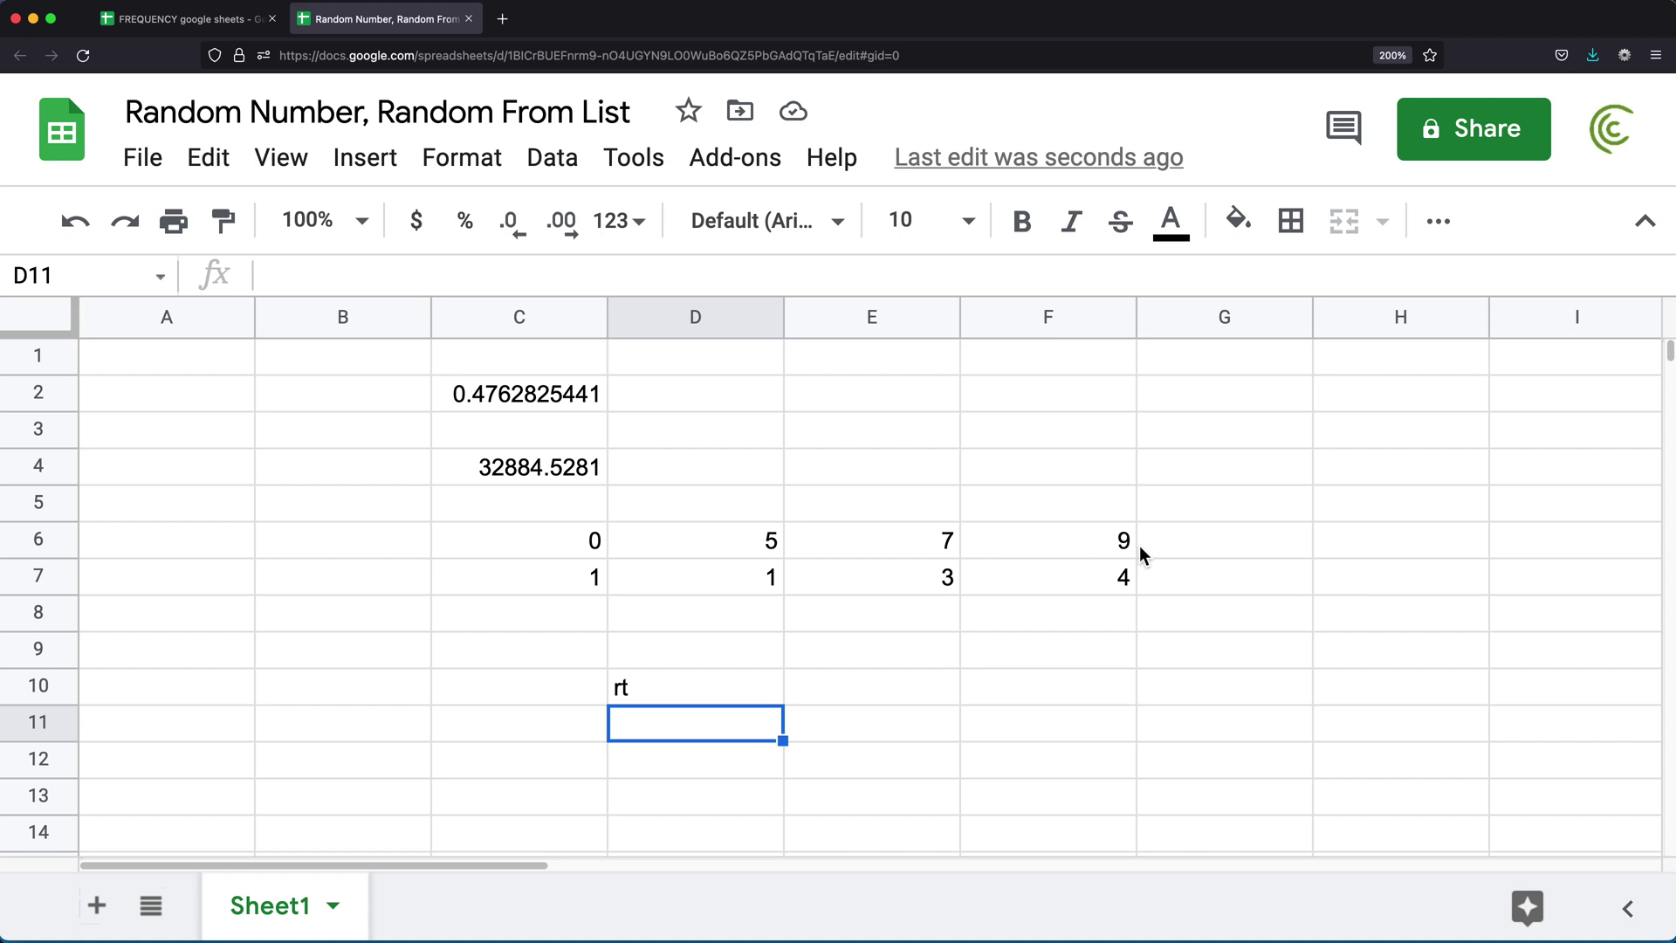
{"action": "key", "text": "Up"}
{"action": "key", "text": "ctrl+z"}
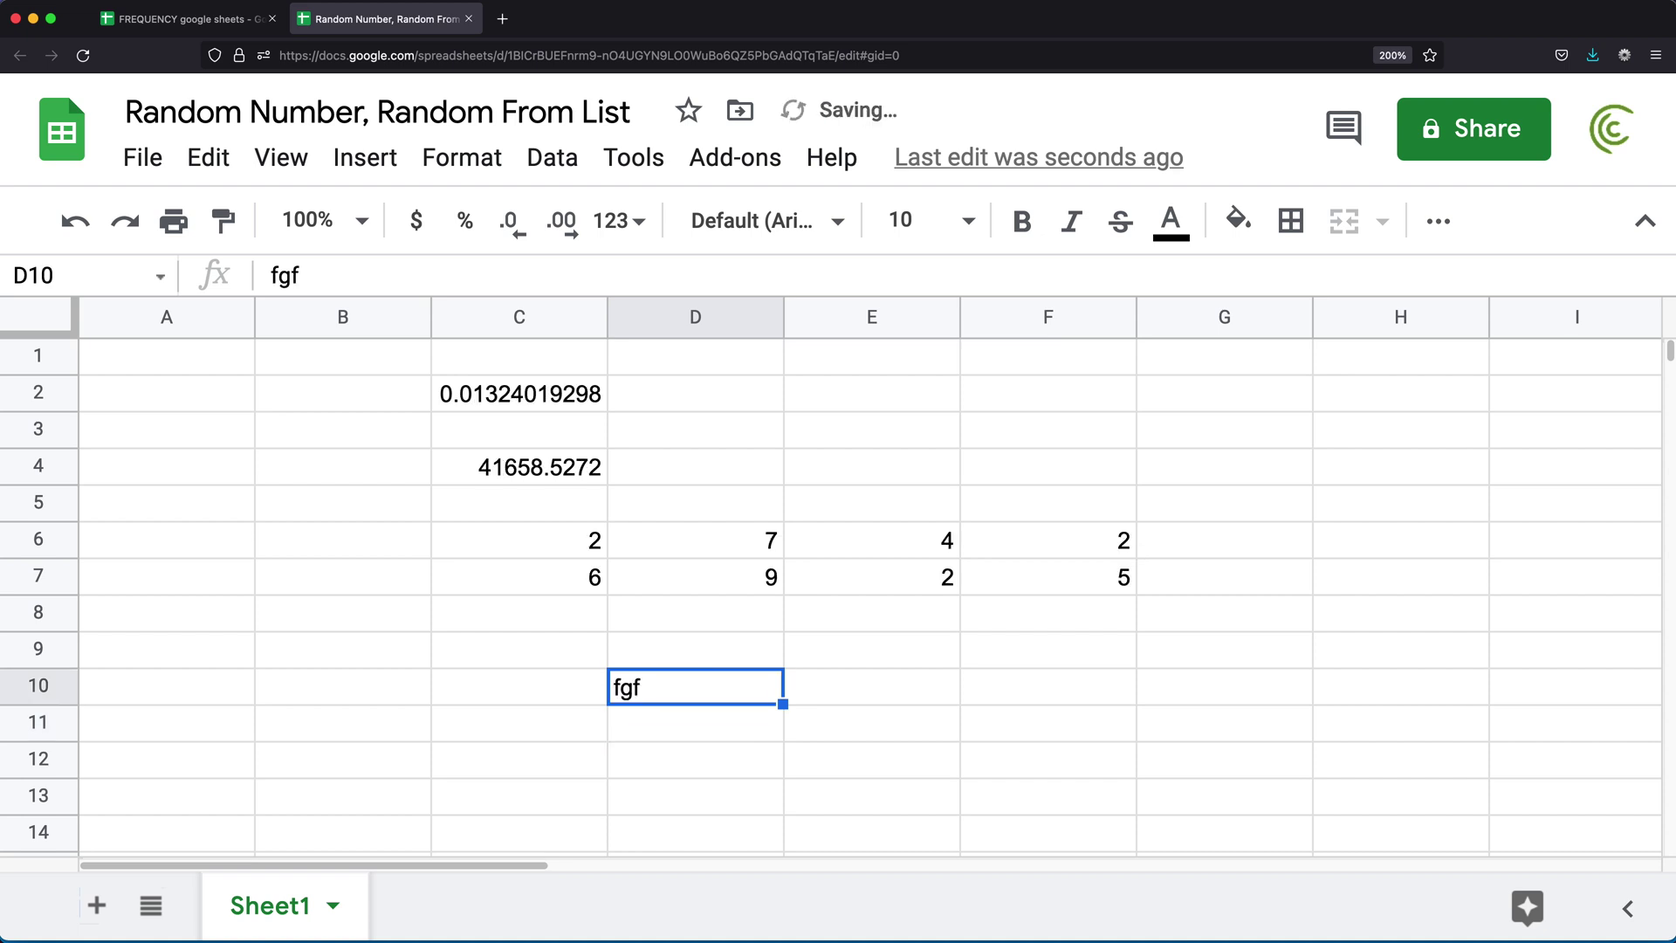
{"action": "key", "text": "ctrl+z"}
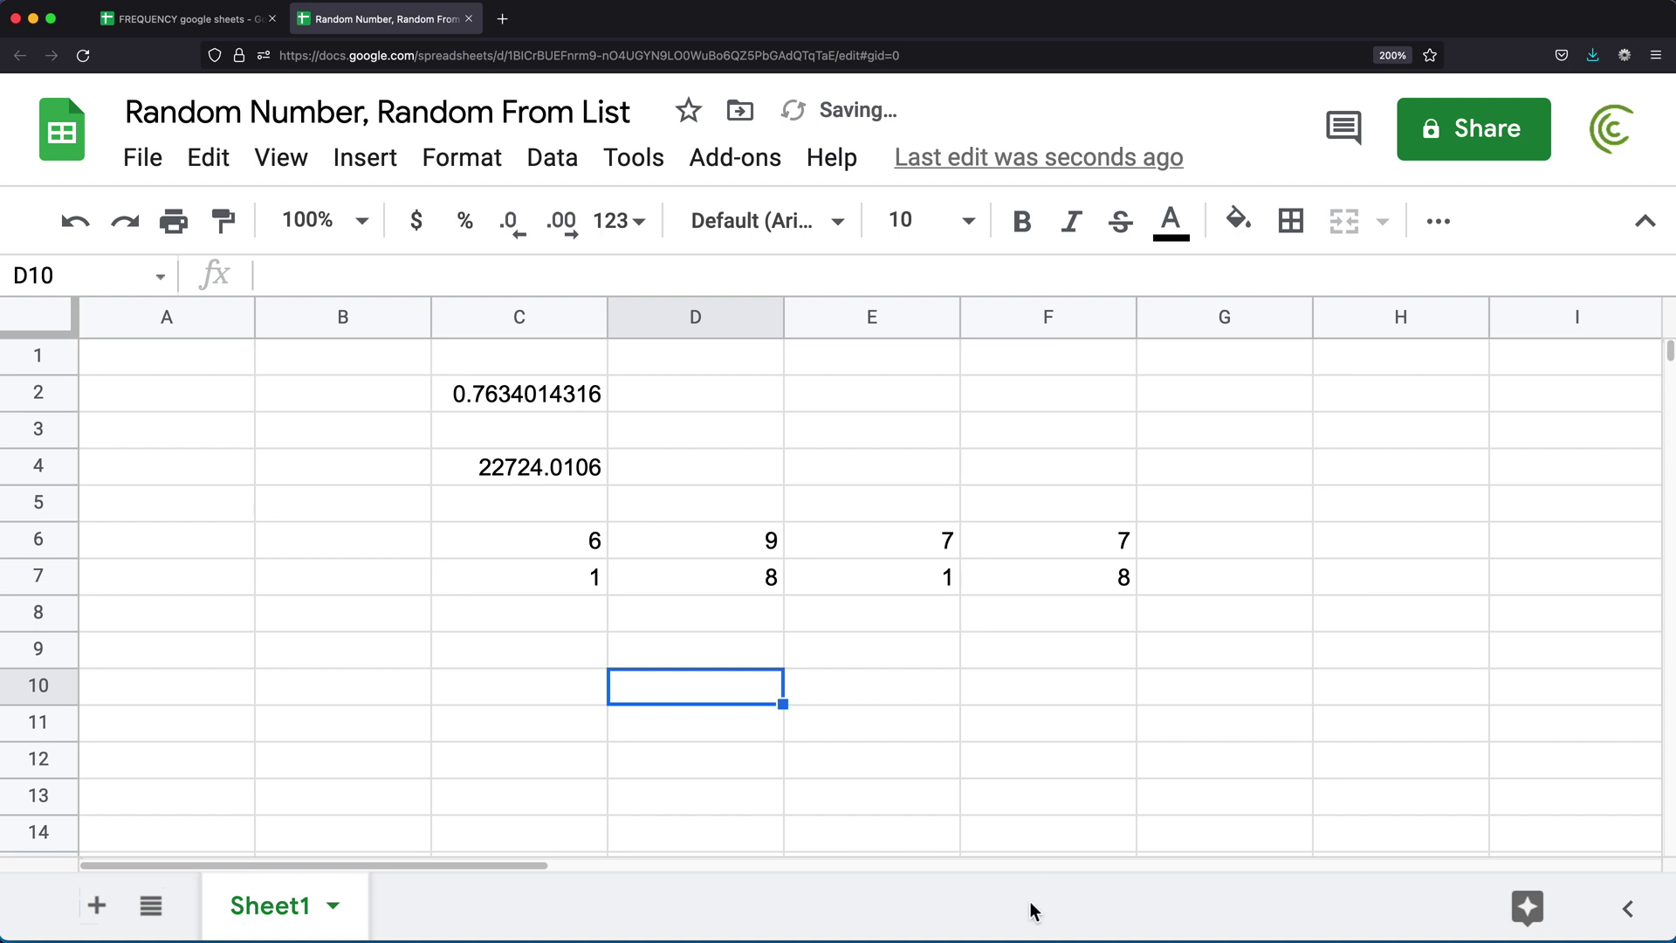
{"action": "double_click", "coordinate": [564, 539]}
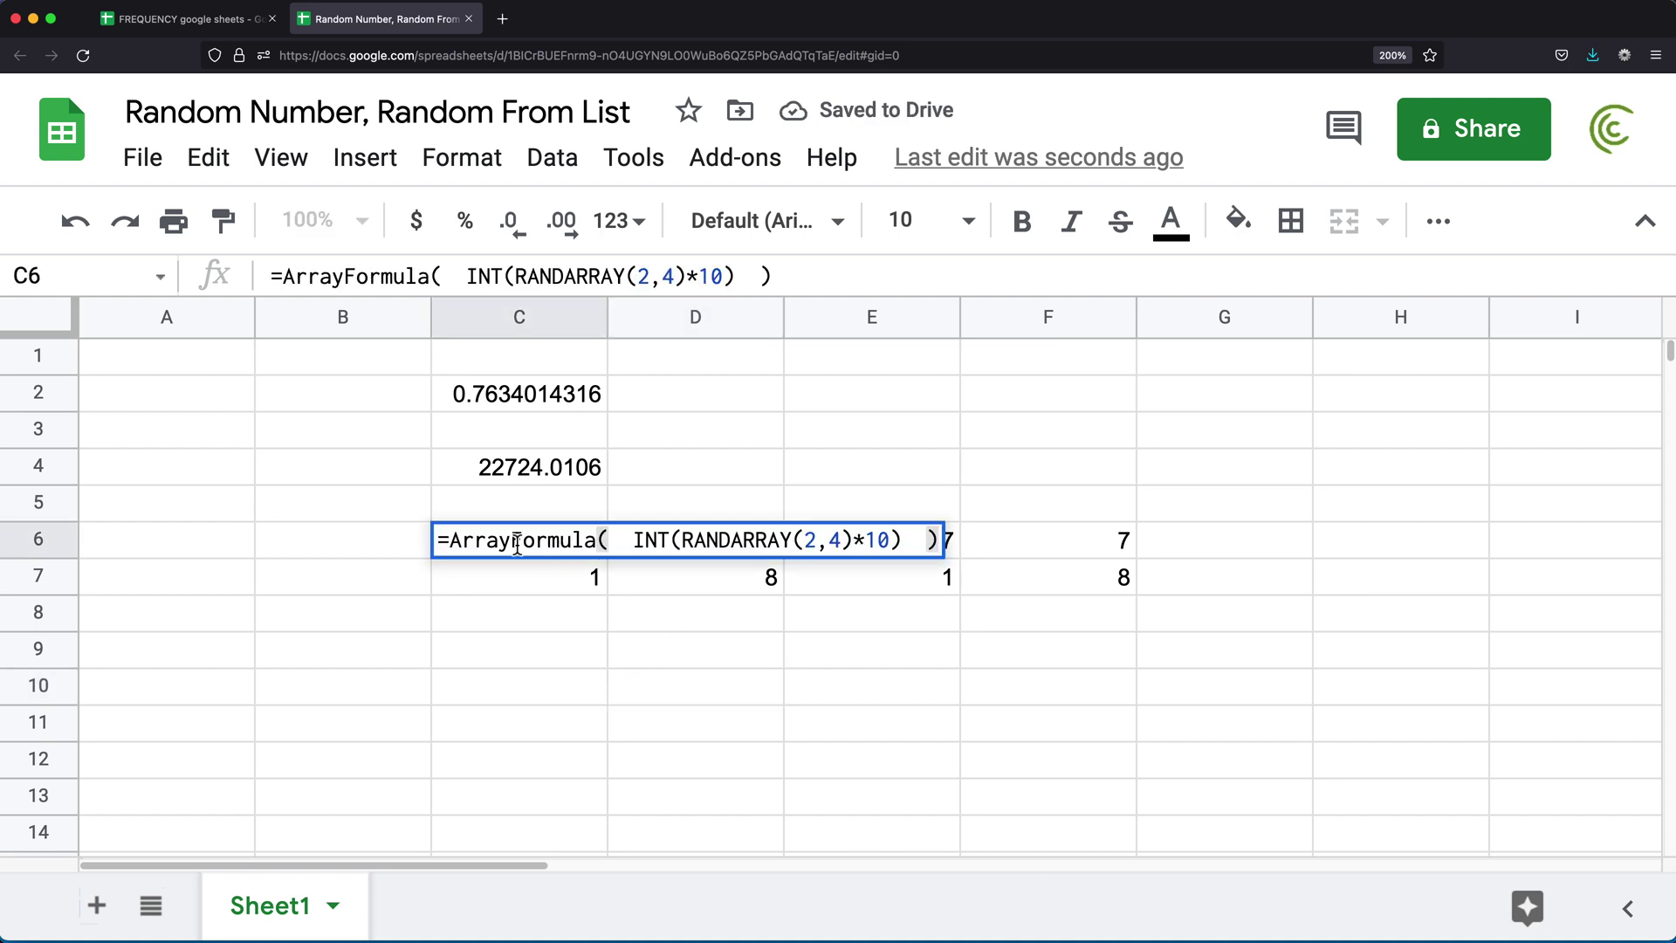
In C6's formula, add +1 after INT(...) and change the multiplier from 10 to 50.
{"action": "left_click_drag", "start_coordinate": [632, 541], "coordinate": [901, 543]}
{"action": "left_click", "coordinate": [904, 543]}
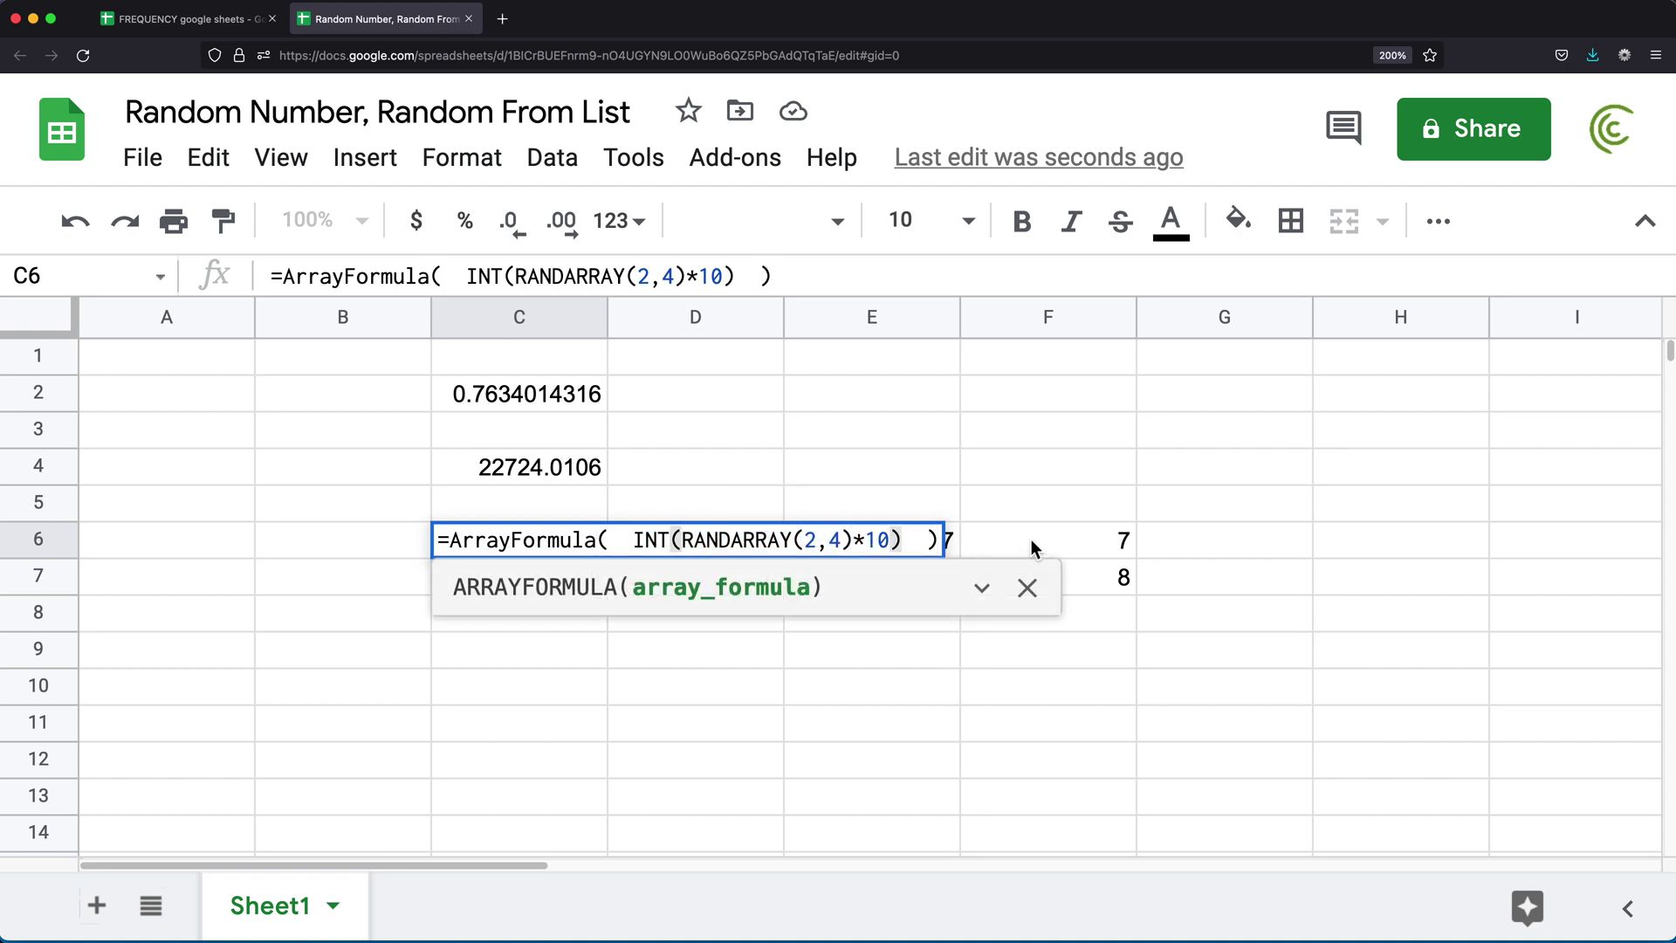
{"action": "type", "text": "+1"}
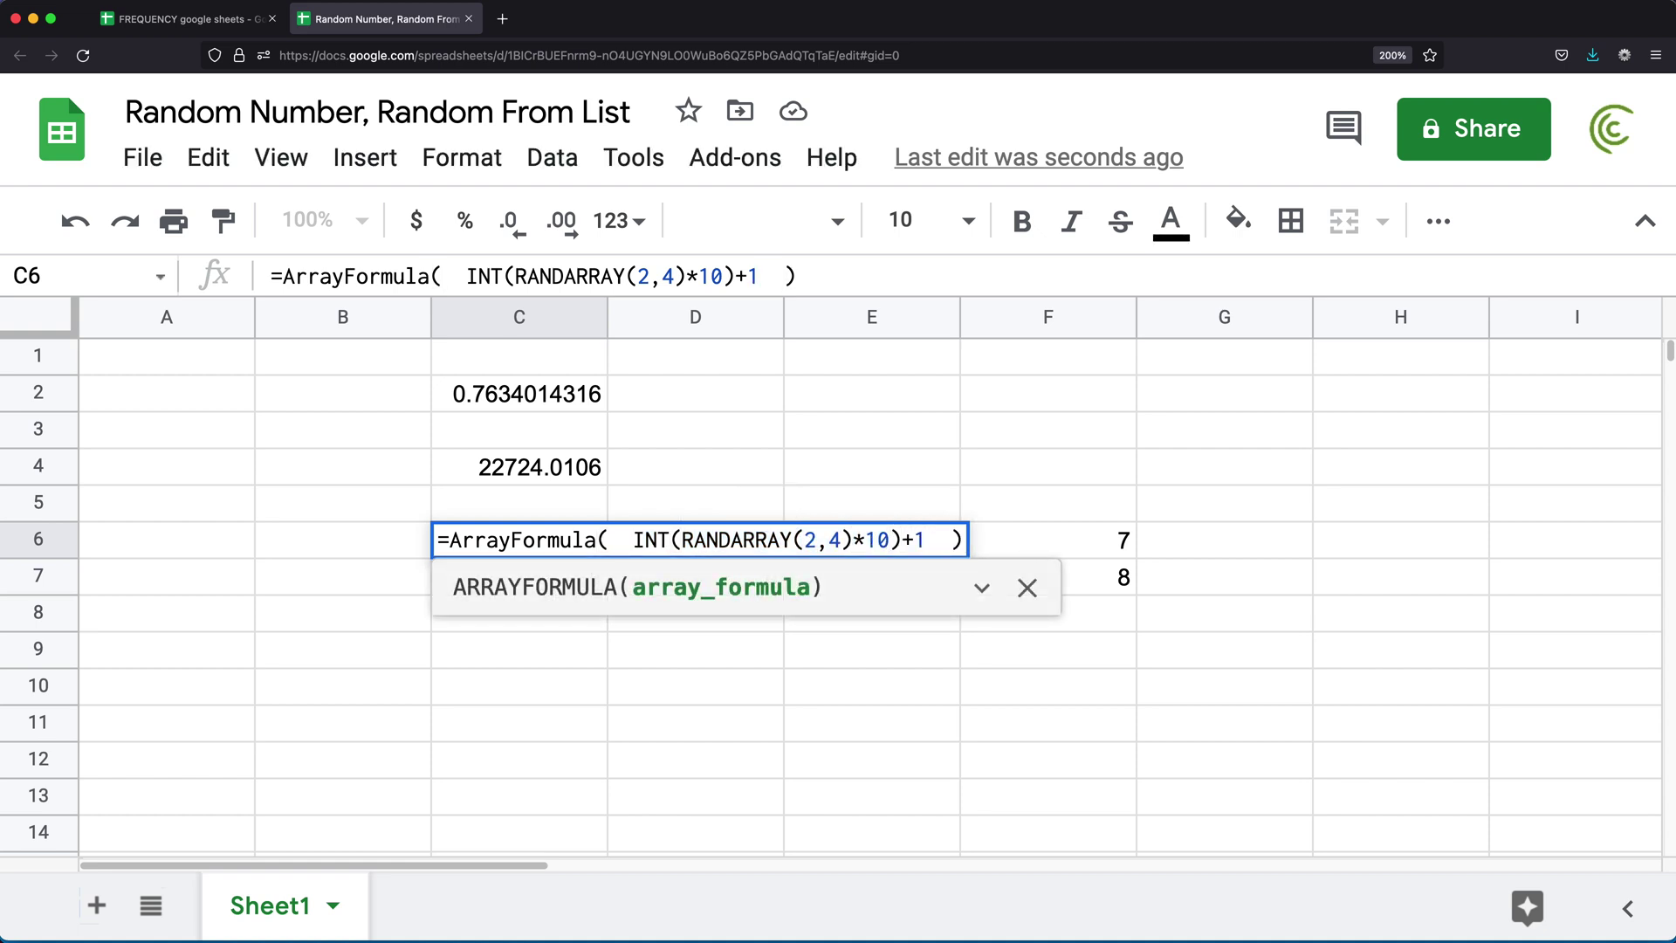
{"action": "key", "text": "Return"}
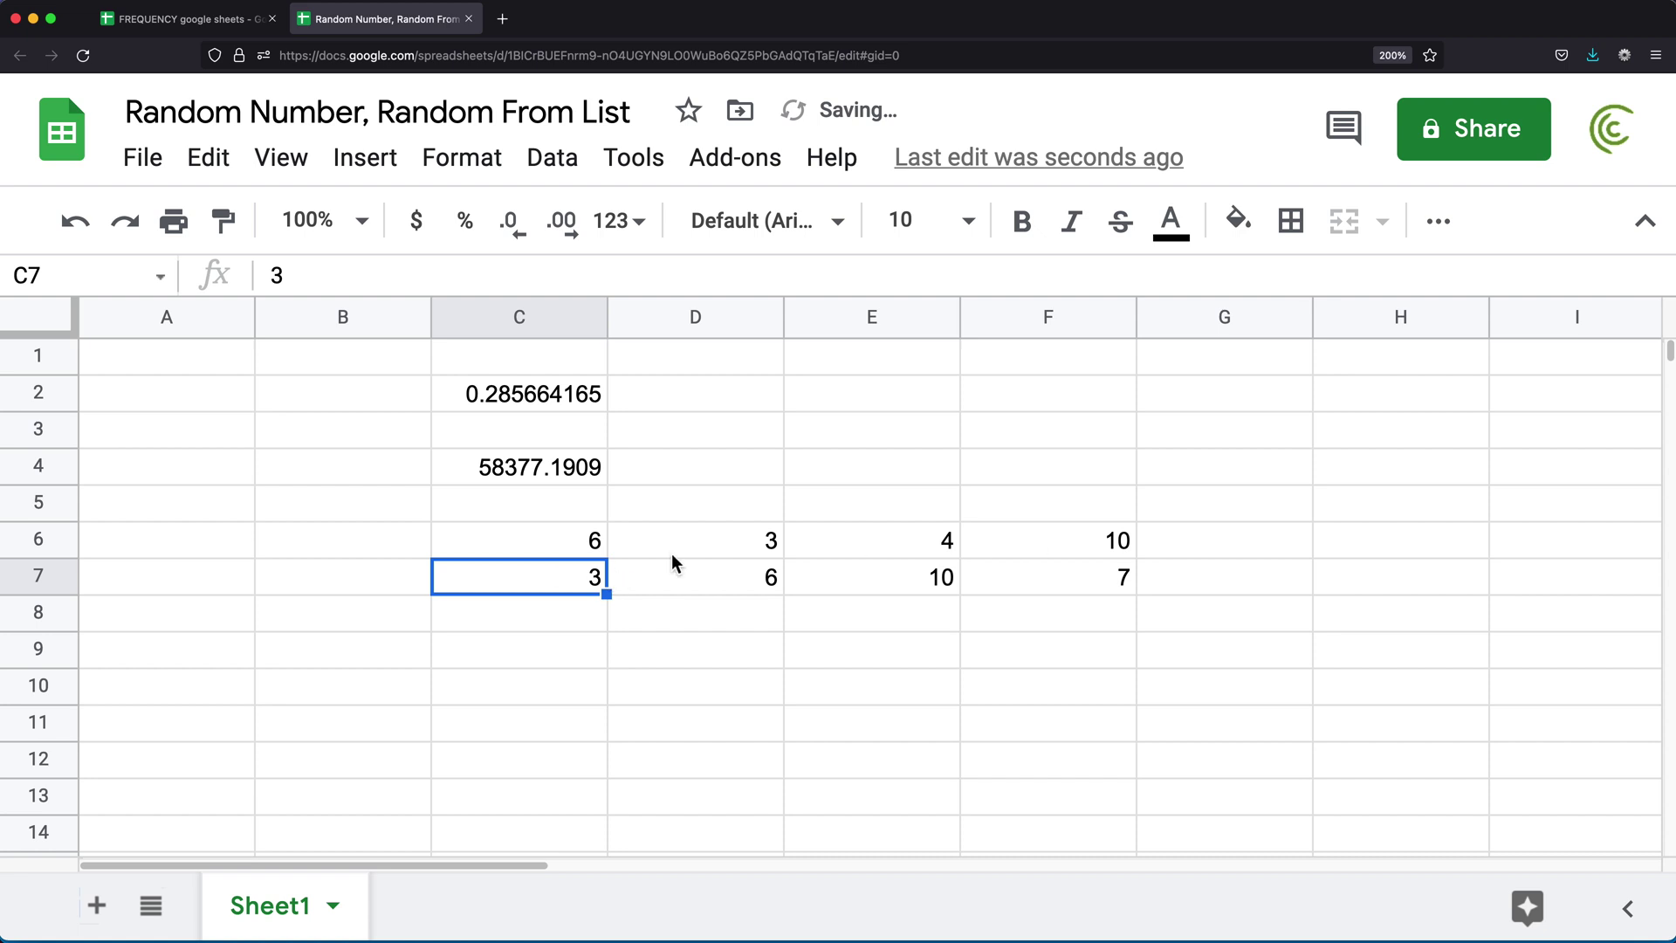
{"action": "double_click", "coordinate": [576, 550]}
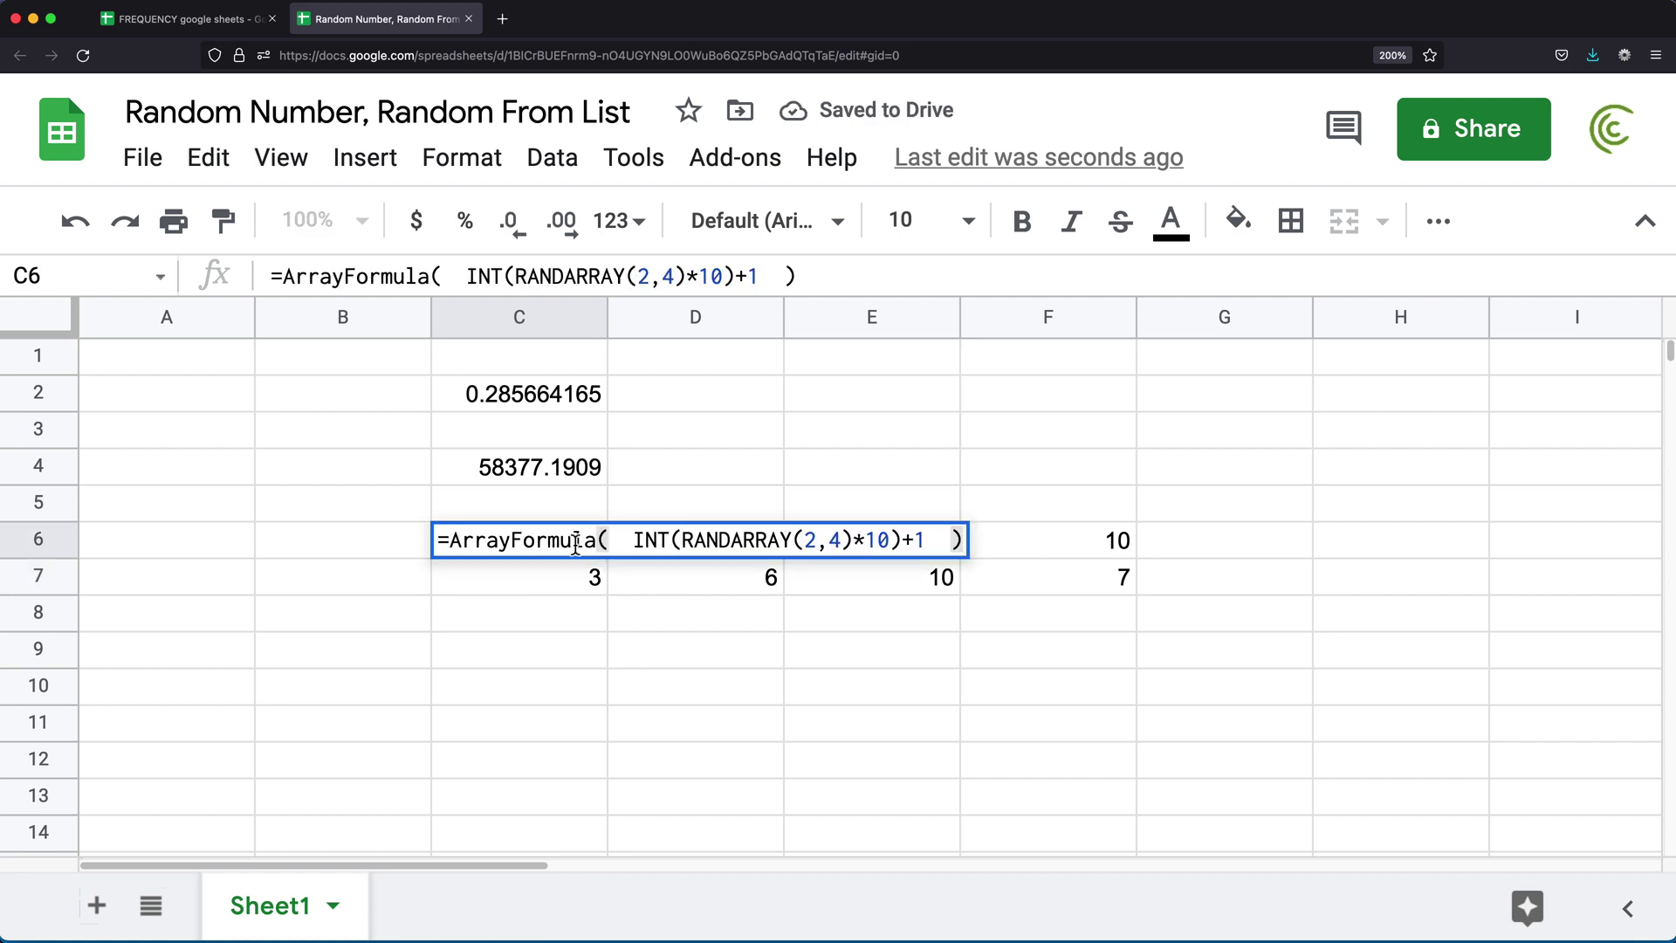
{"action": "left_click", "coordinate": [897, 548]}
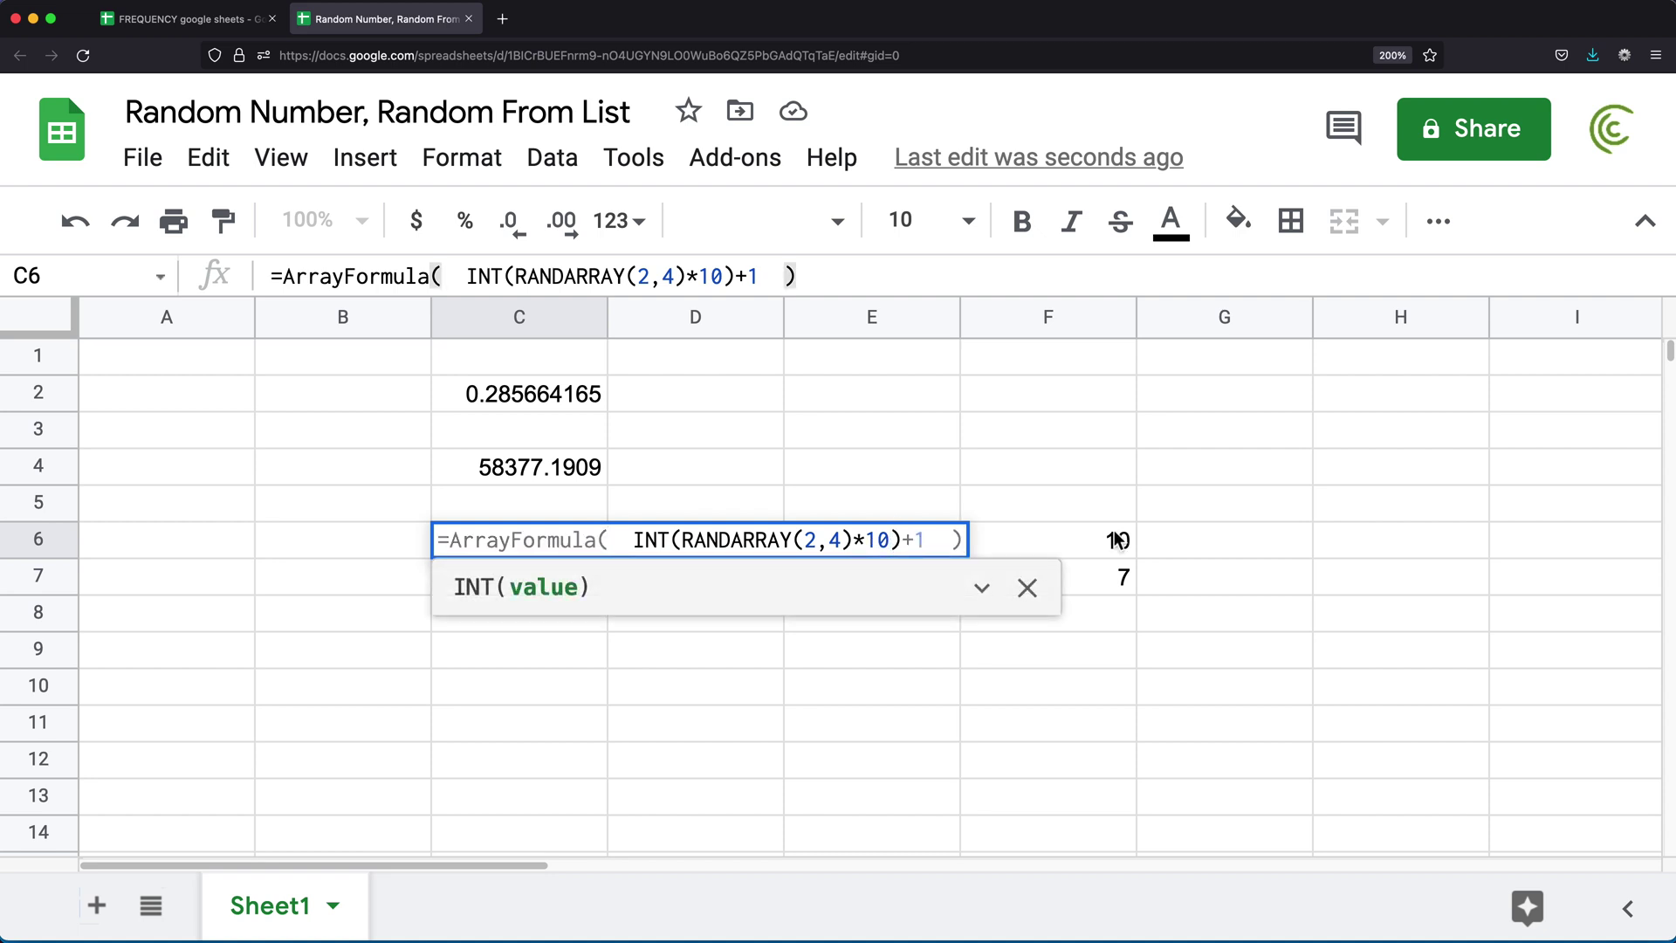
{"action": "type", "text": "0"}
{"action": "key", "text": "BackSpace"}
{"action": "key", "text": "BackSpace"}
{"action": "key", "text": "BackSpace"}
{"action": "type", "text": "50"}
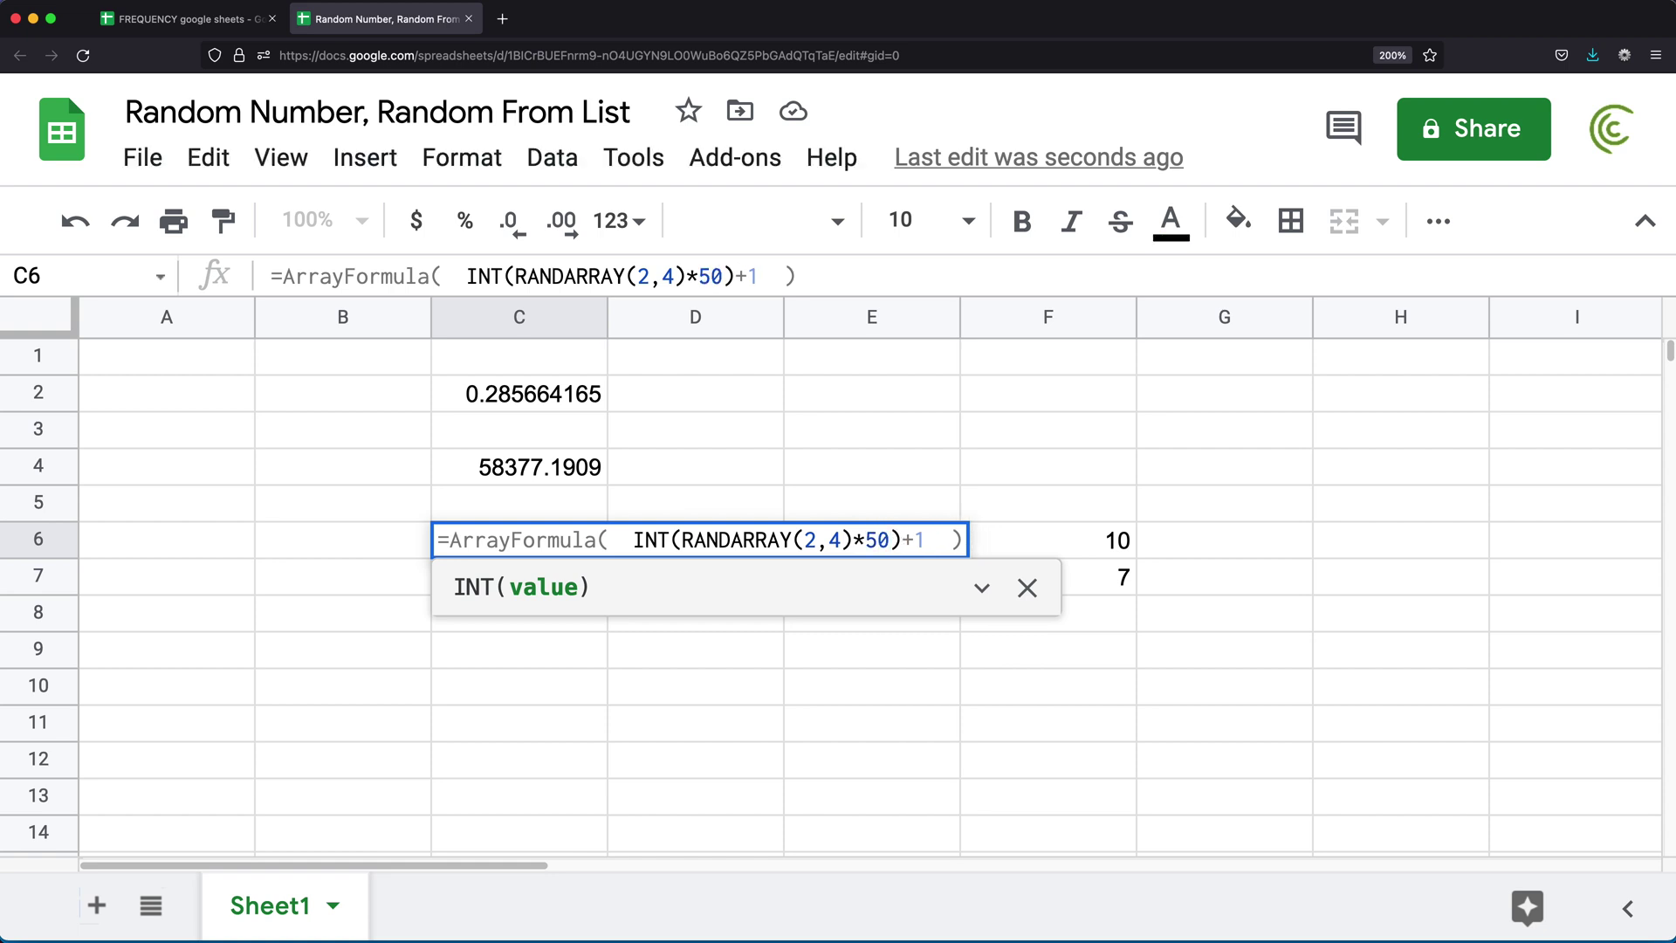
{"action": "key", "text": "Return"}
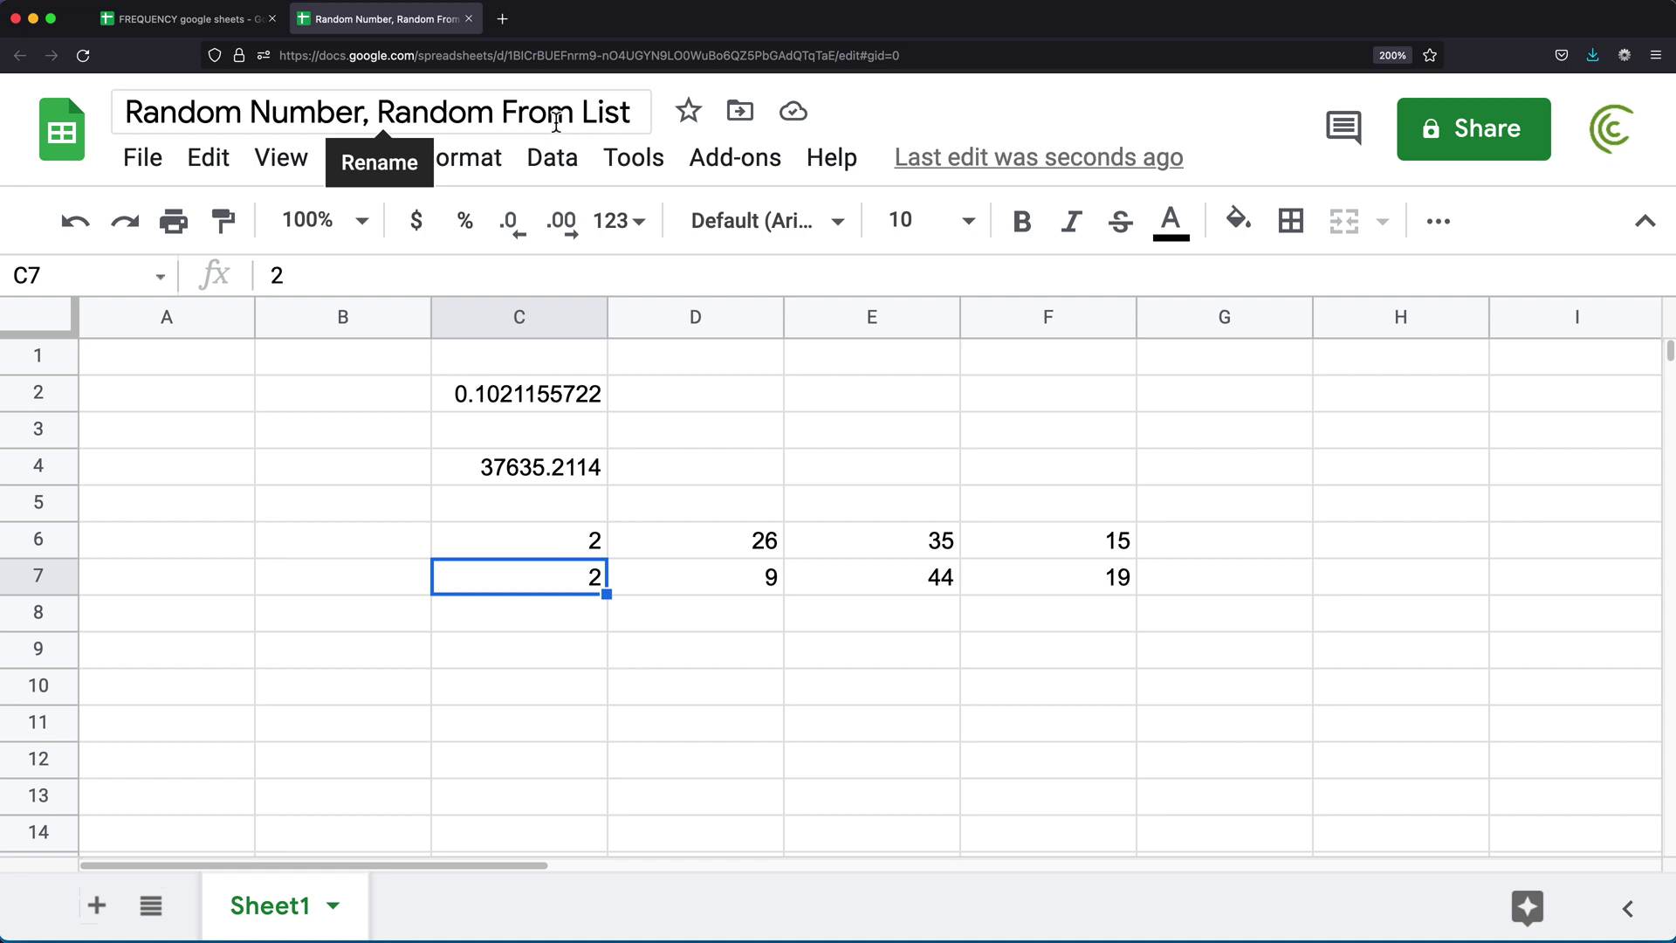
Enter the names Ana, Joe, Bob, Olivia and Kate in A3:A7 and select them.
{"action": "left_click", "coordinate": [550, 642]}
{"action": "left_click", "coordinate": [158, 438]}
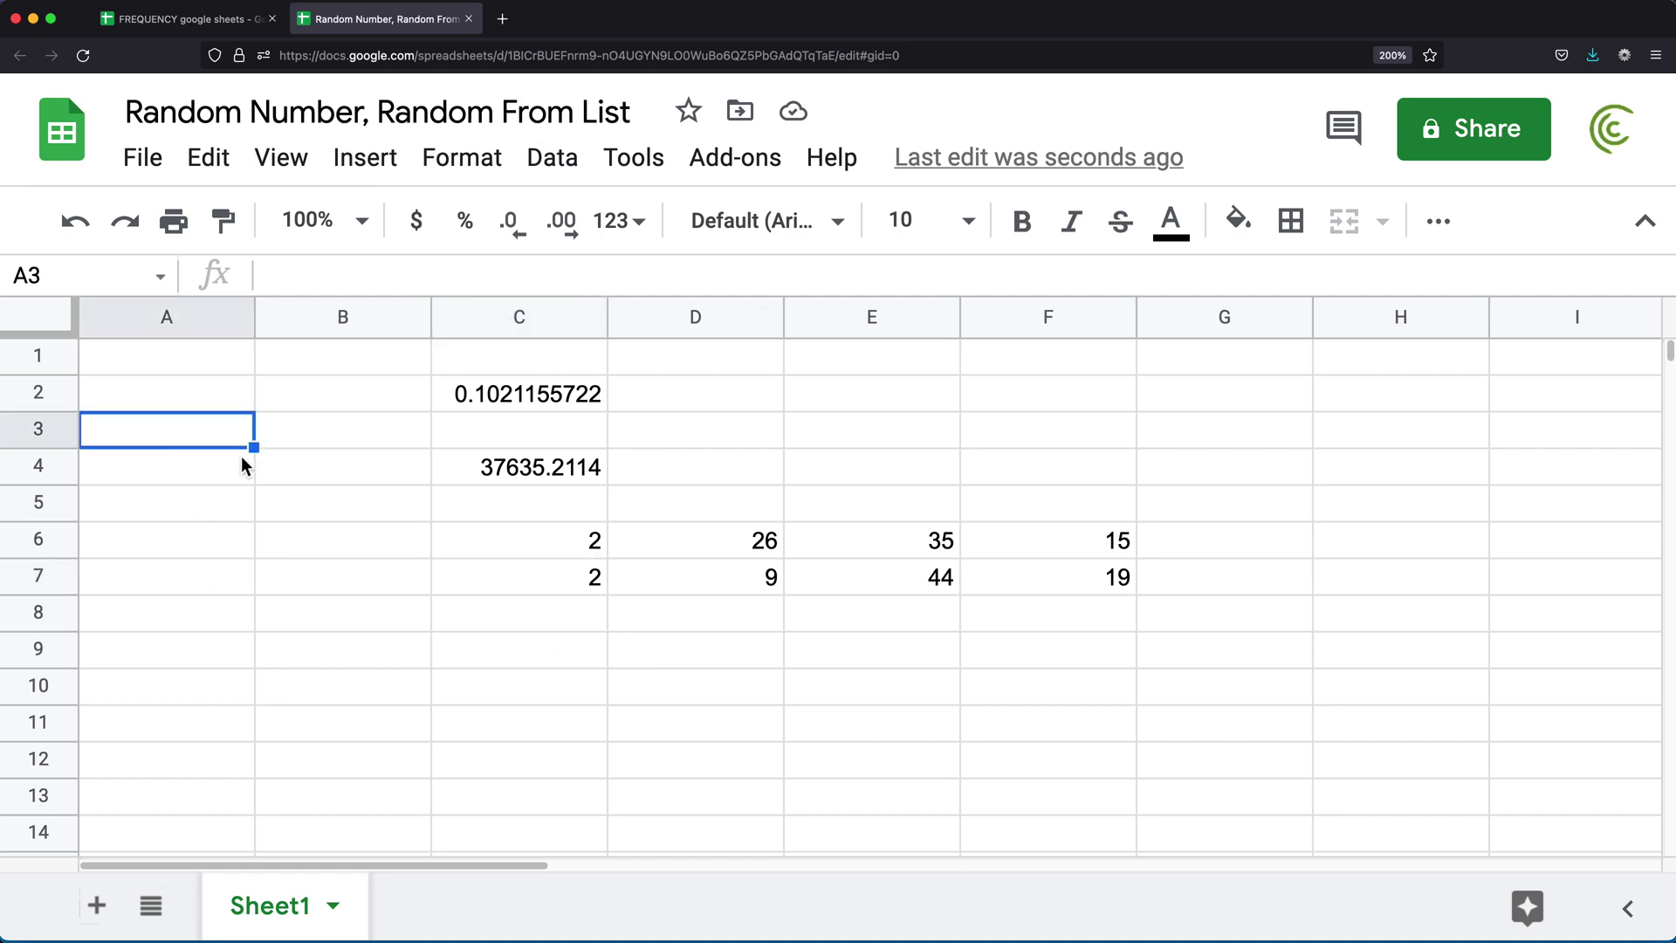
{"action": "type", "text": "Ana"}
{"action": "key", "text": "Return"}
{"action": "type", "text": "Joe"}
{"action": "key", "text": "Return"}
{"action": "type", "text": "Bob"}
{"action": "key", "text": "Return"}
{"action": "type", "text": "Olivia"}
{"action": "key", "text": "Return"}
{"action": "type", "text": "Kate"}
{"action": "key", "text": "Return"}
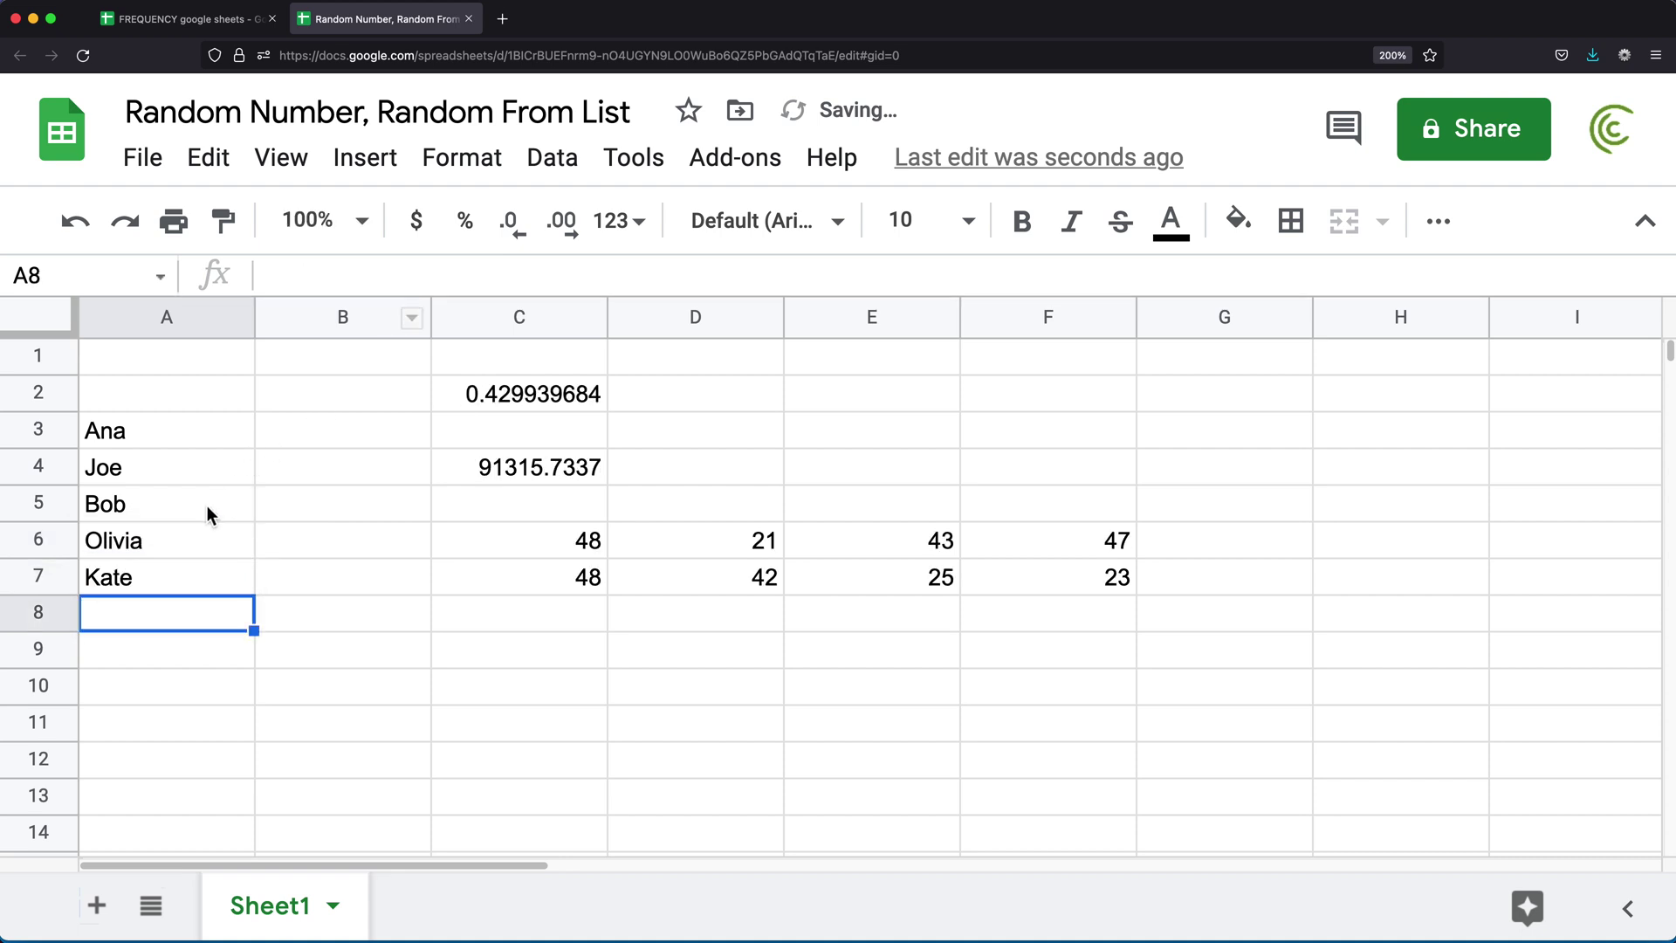
{"action": "left_click_drag", "start_coordinate": [169, 428], "coordinate": [168, 574]}
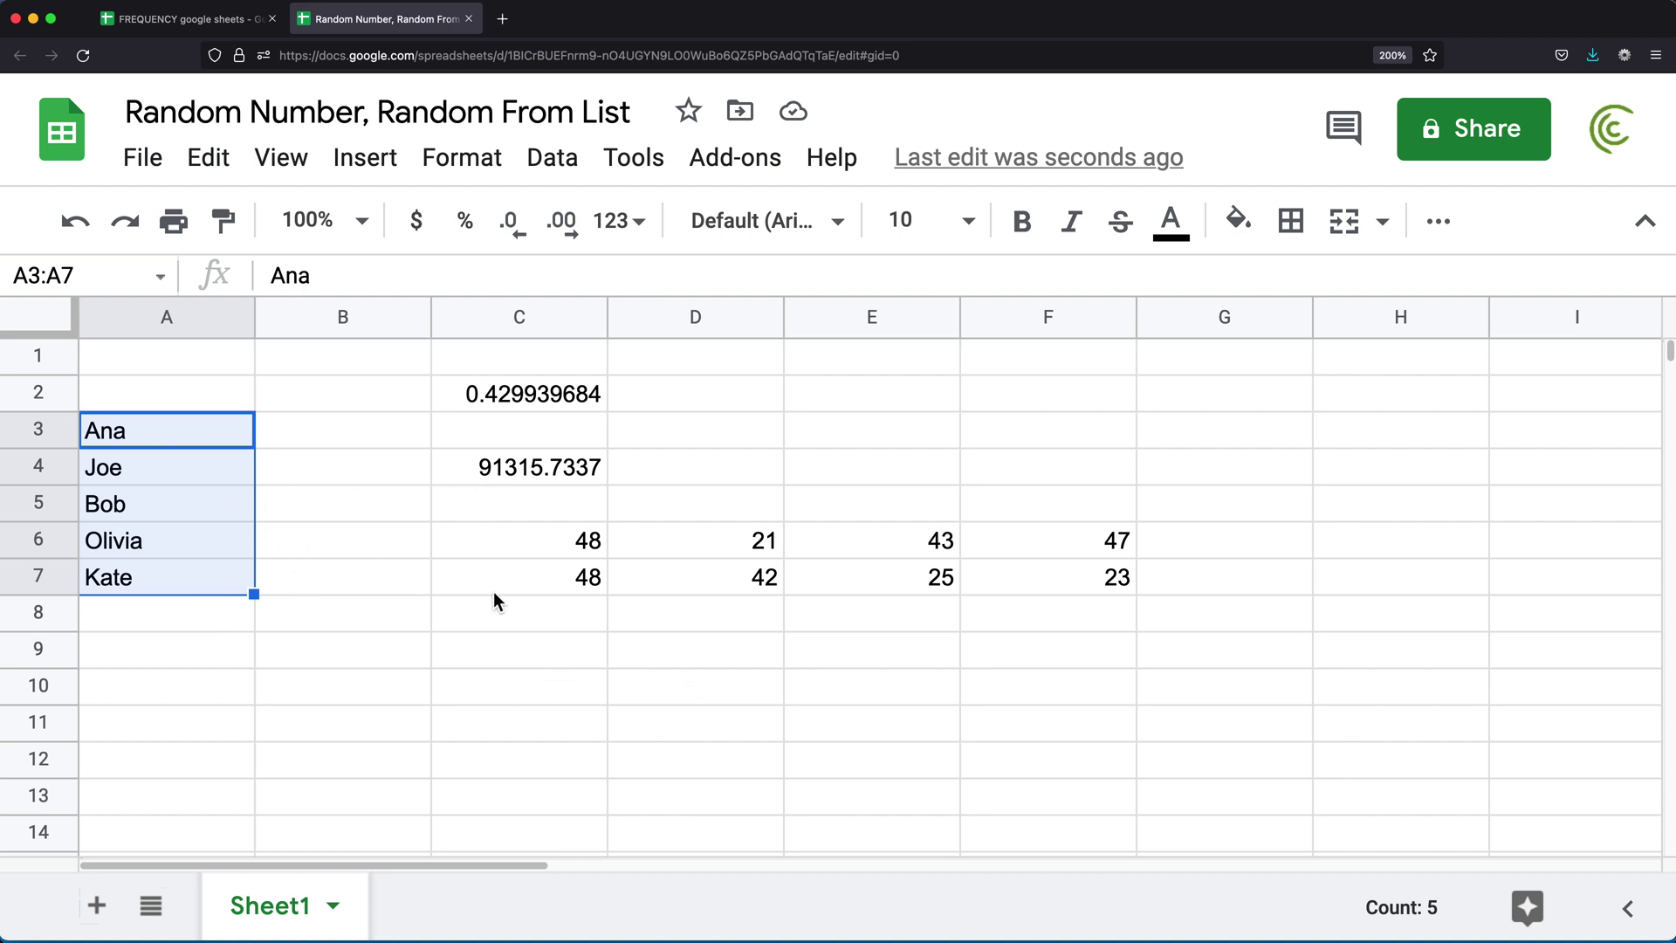
Enter =RANDBETWEEN(1,5) in C11, which shows 5, and reselect the cell.
{"action": "left_click", "coordinate": [561, 732]}
{"action": "type", "text": "=rand"}
{"action": "key", "text": "Up"}
{"action": "key", "text": "Up"}
{"action": "key", "text": "Tab"}
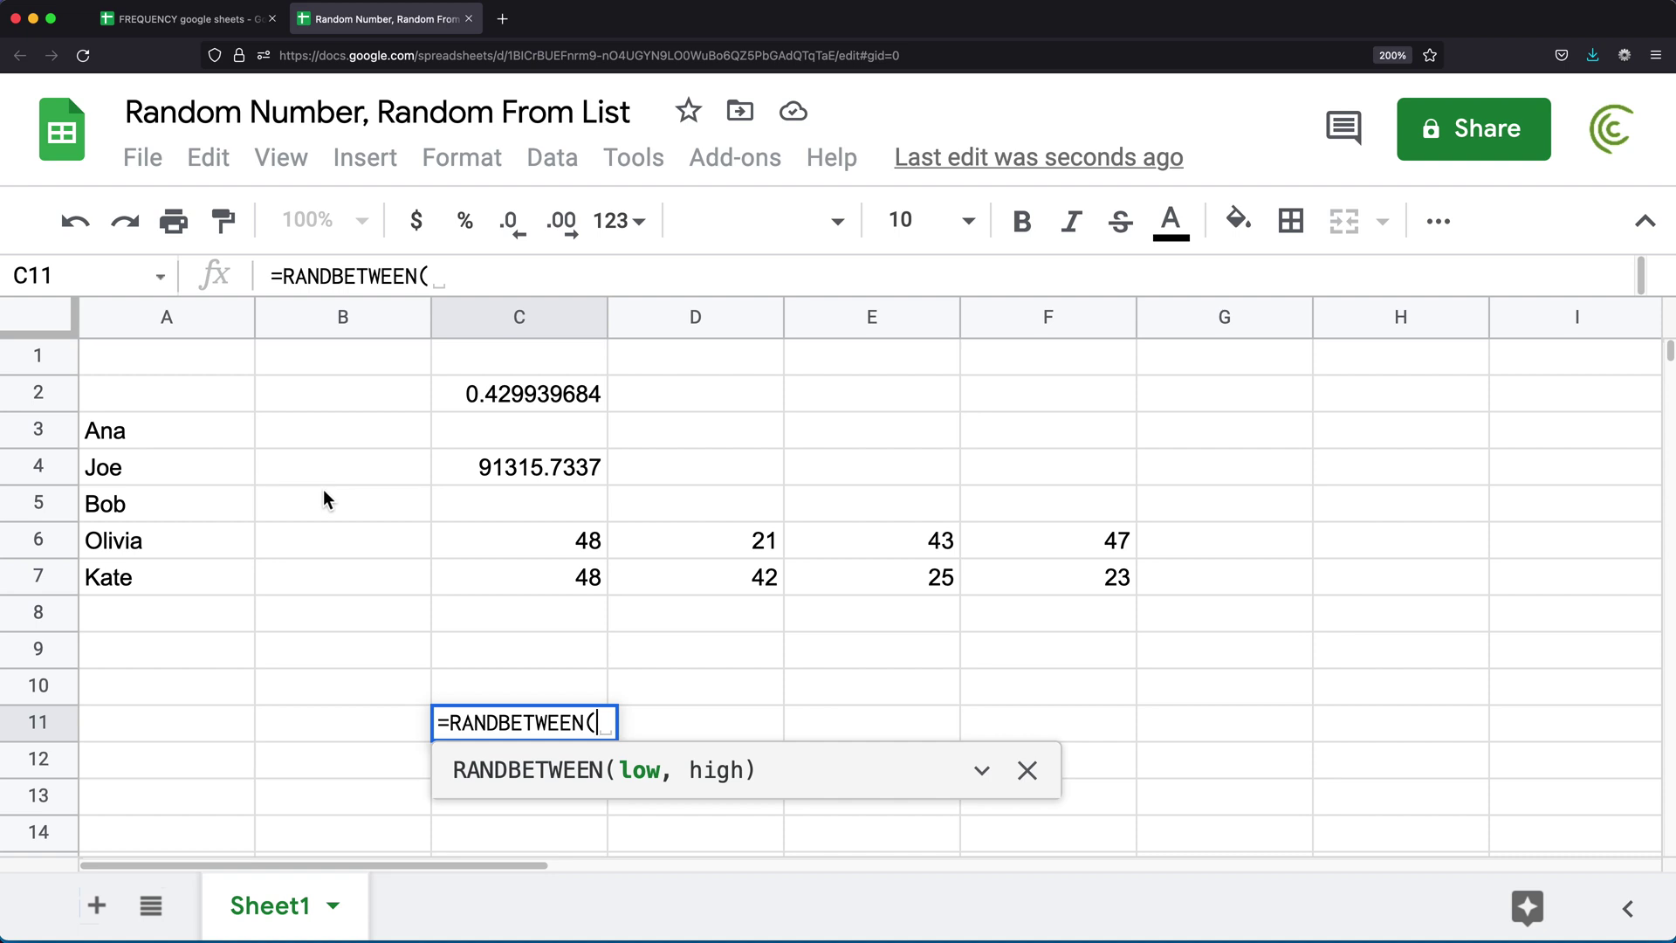
{"action": "type", "text": "1,"}
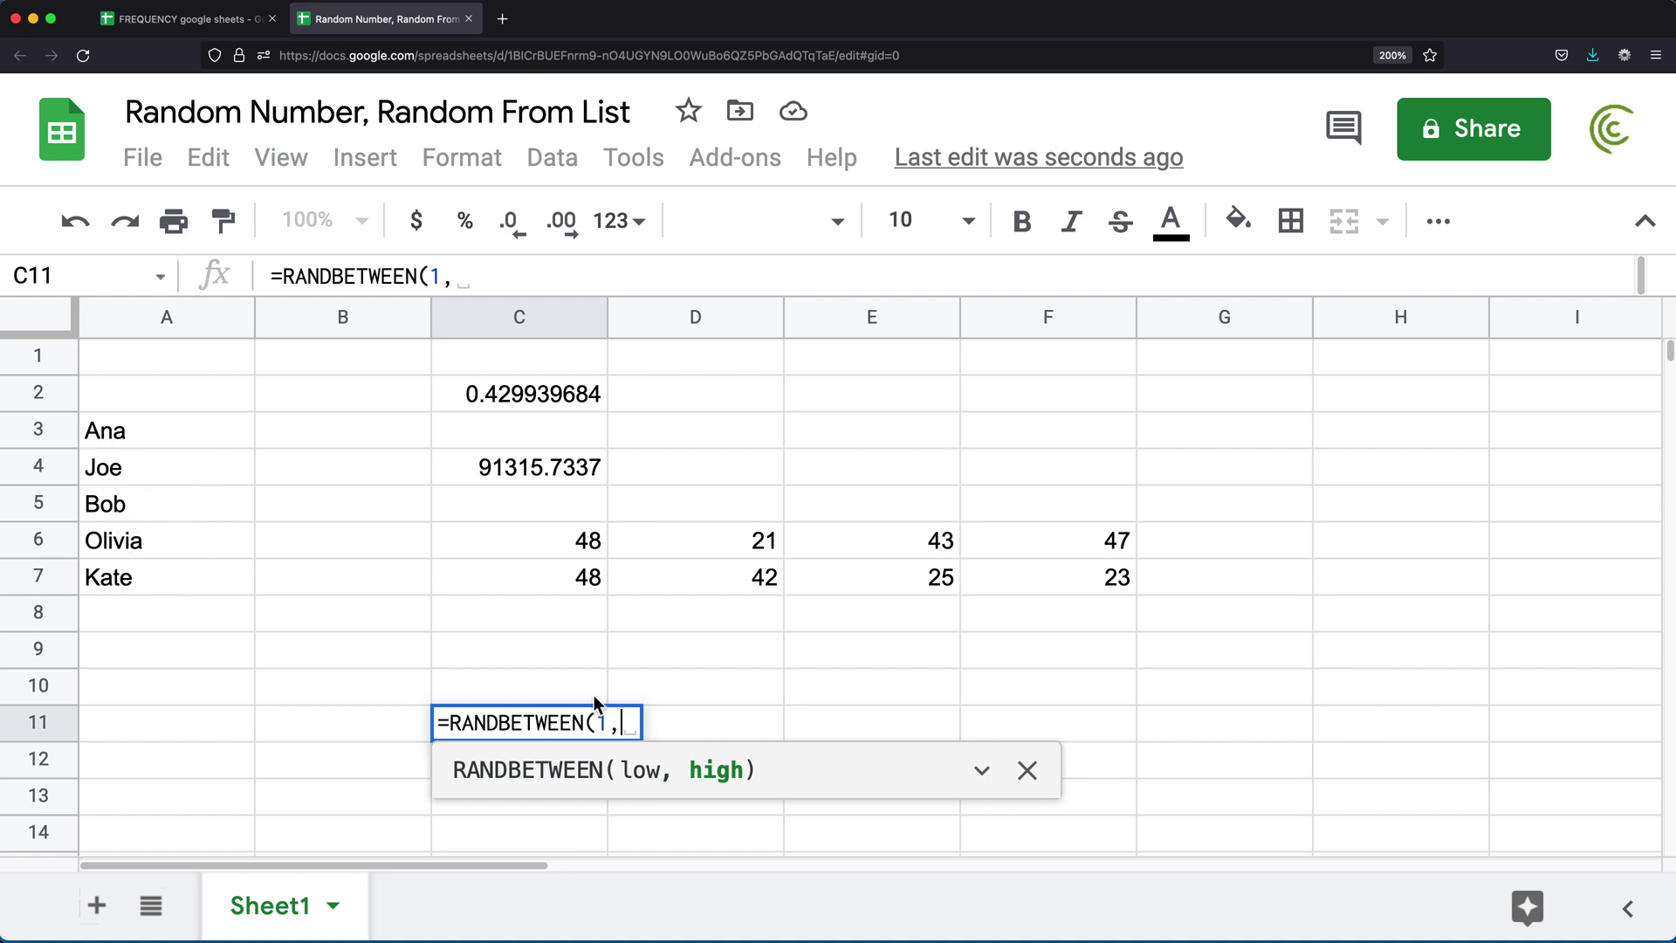
{"action": "type", "text": "5)"}
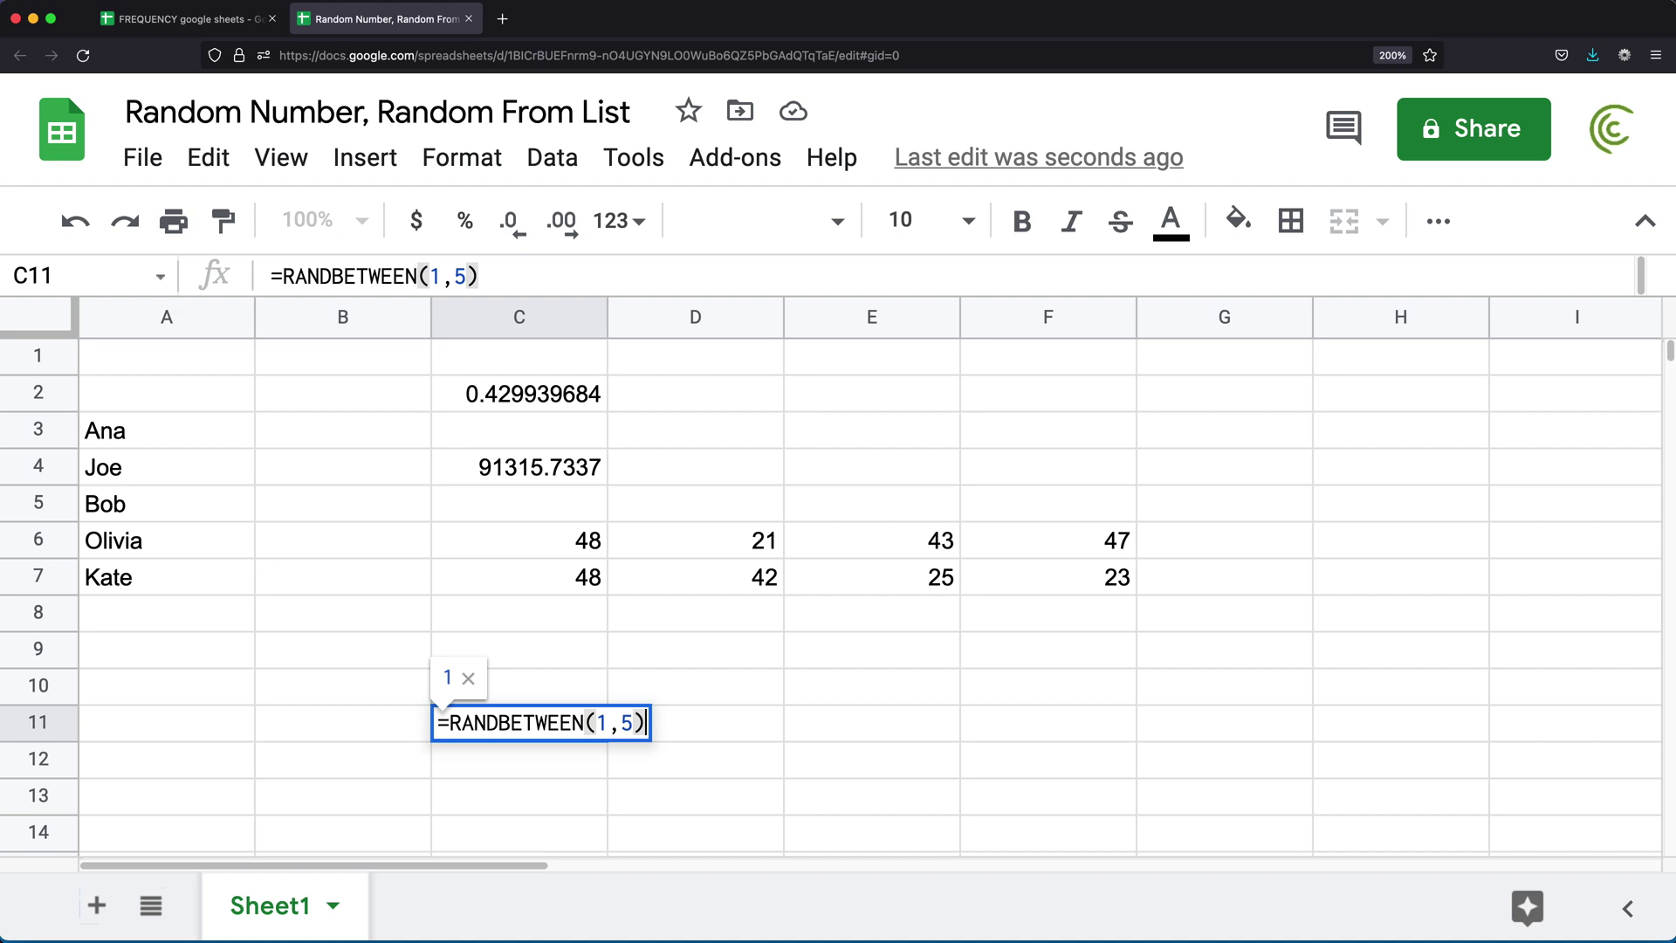
{"action": "key", "text": "Return"}
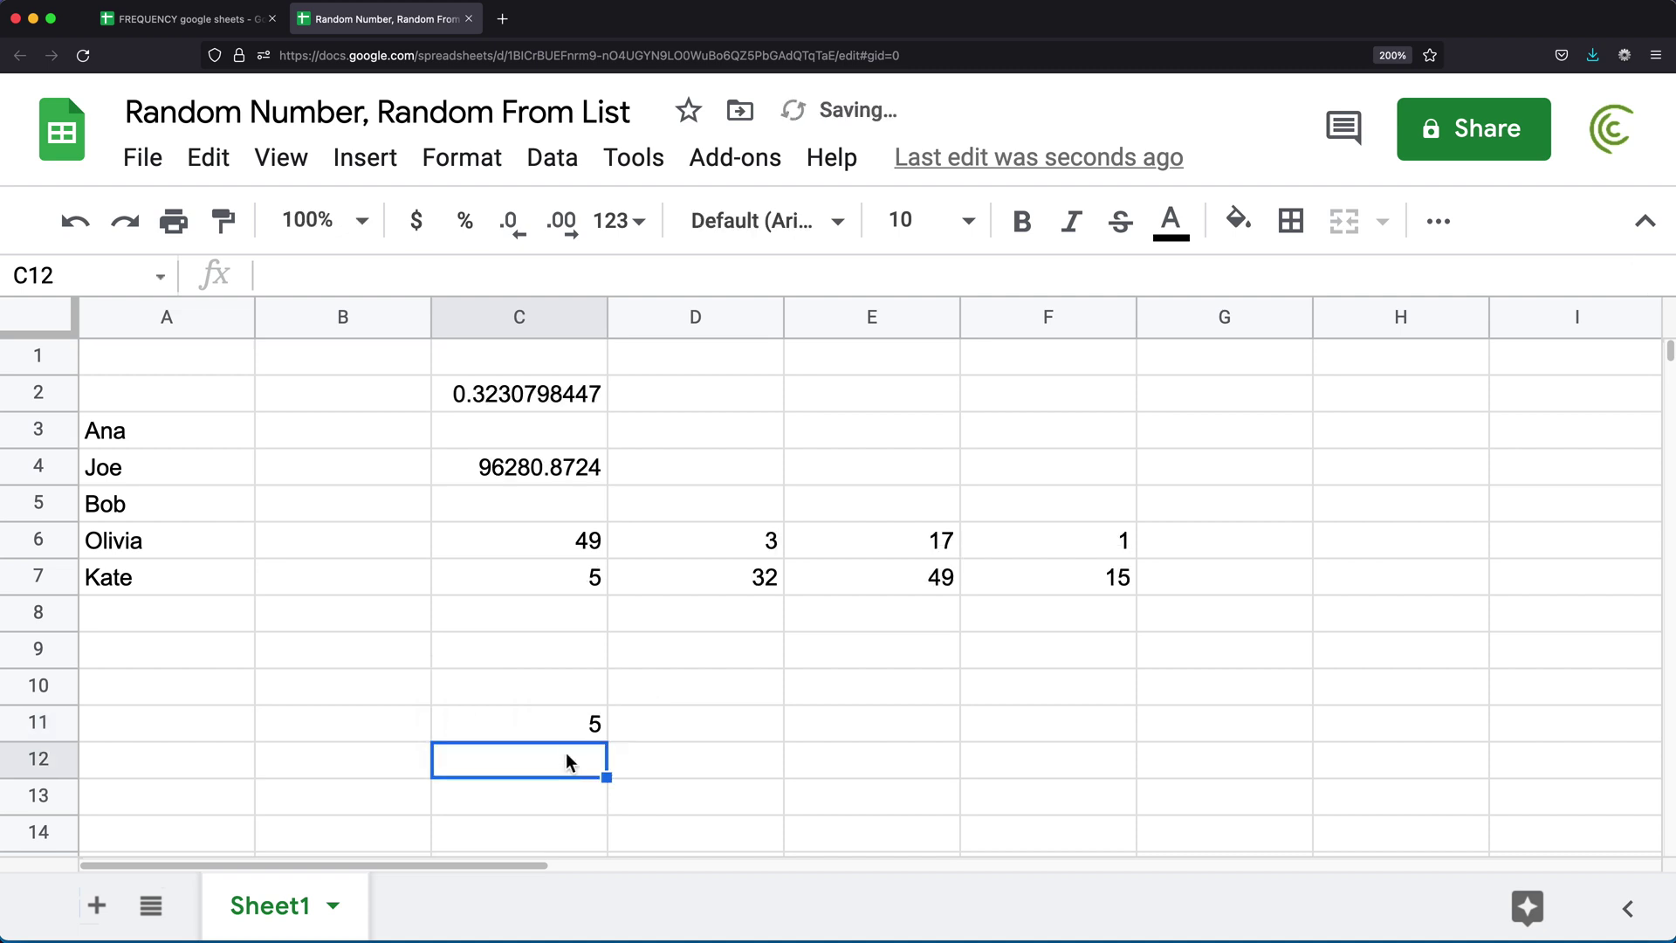
{"action": "left_click", "coordinate": [554, 723]}
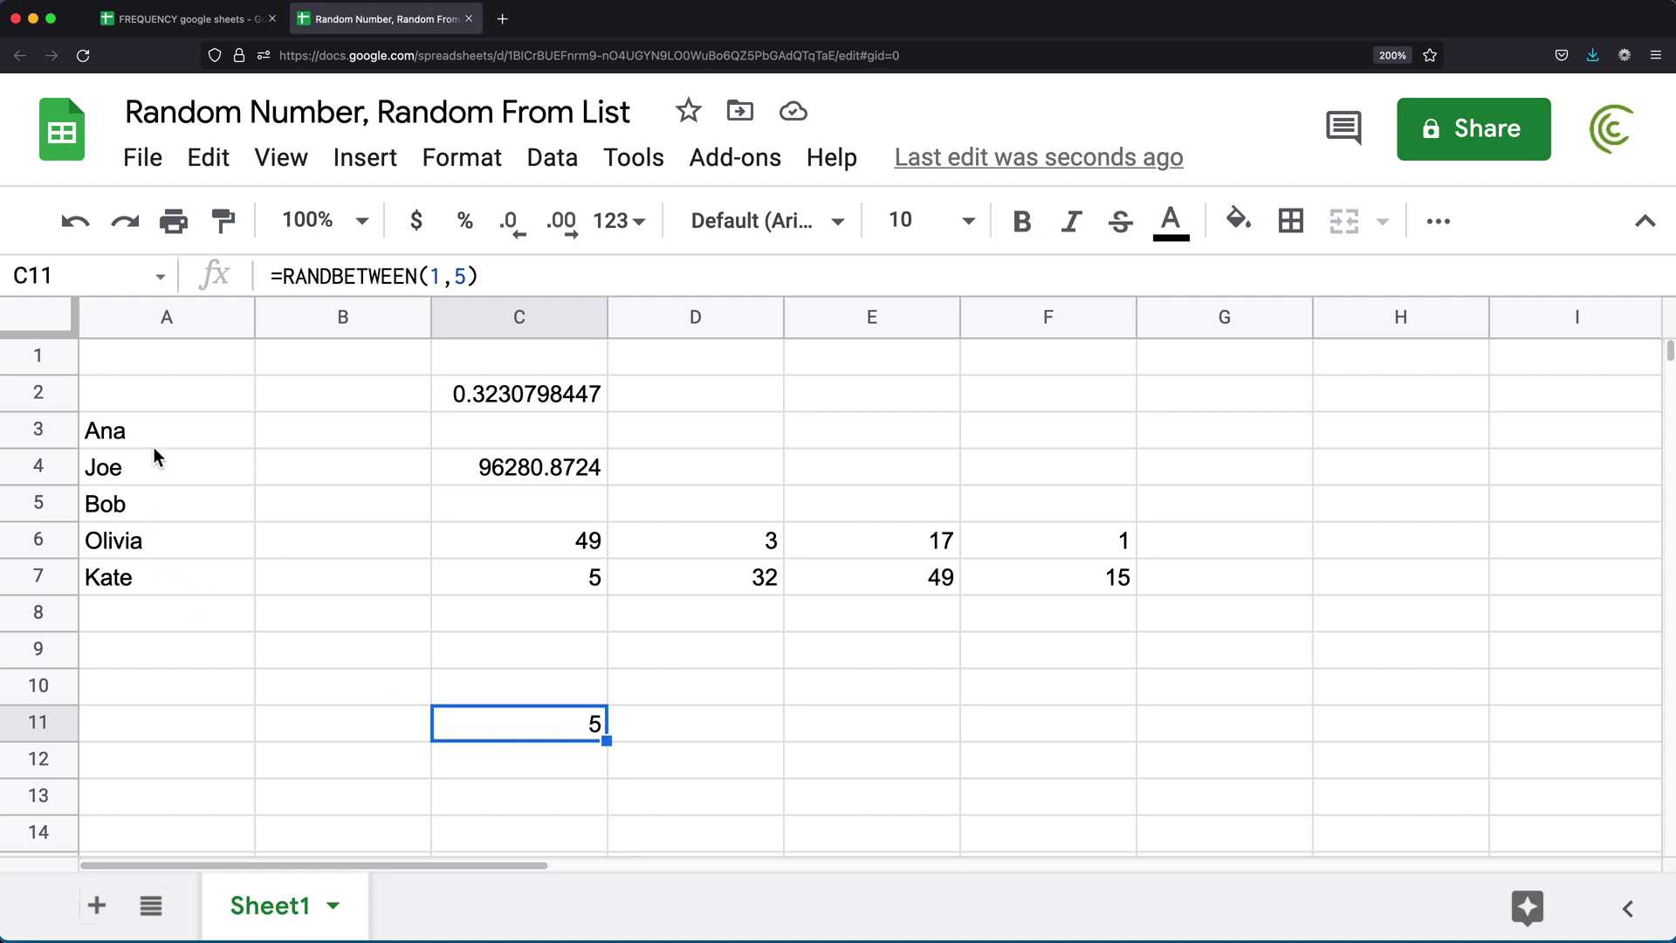
Wrap C11's RANDBETWEEN(1,5) in INDEX with A3:A7 as the name range.
{"action": "double_click", "coordinate": [523, 722]}
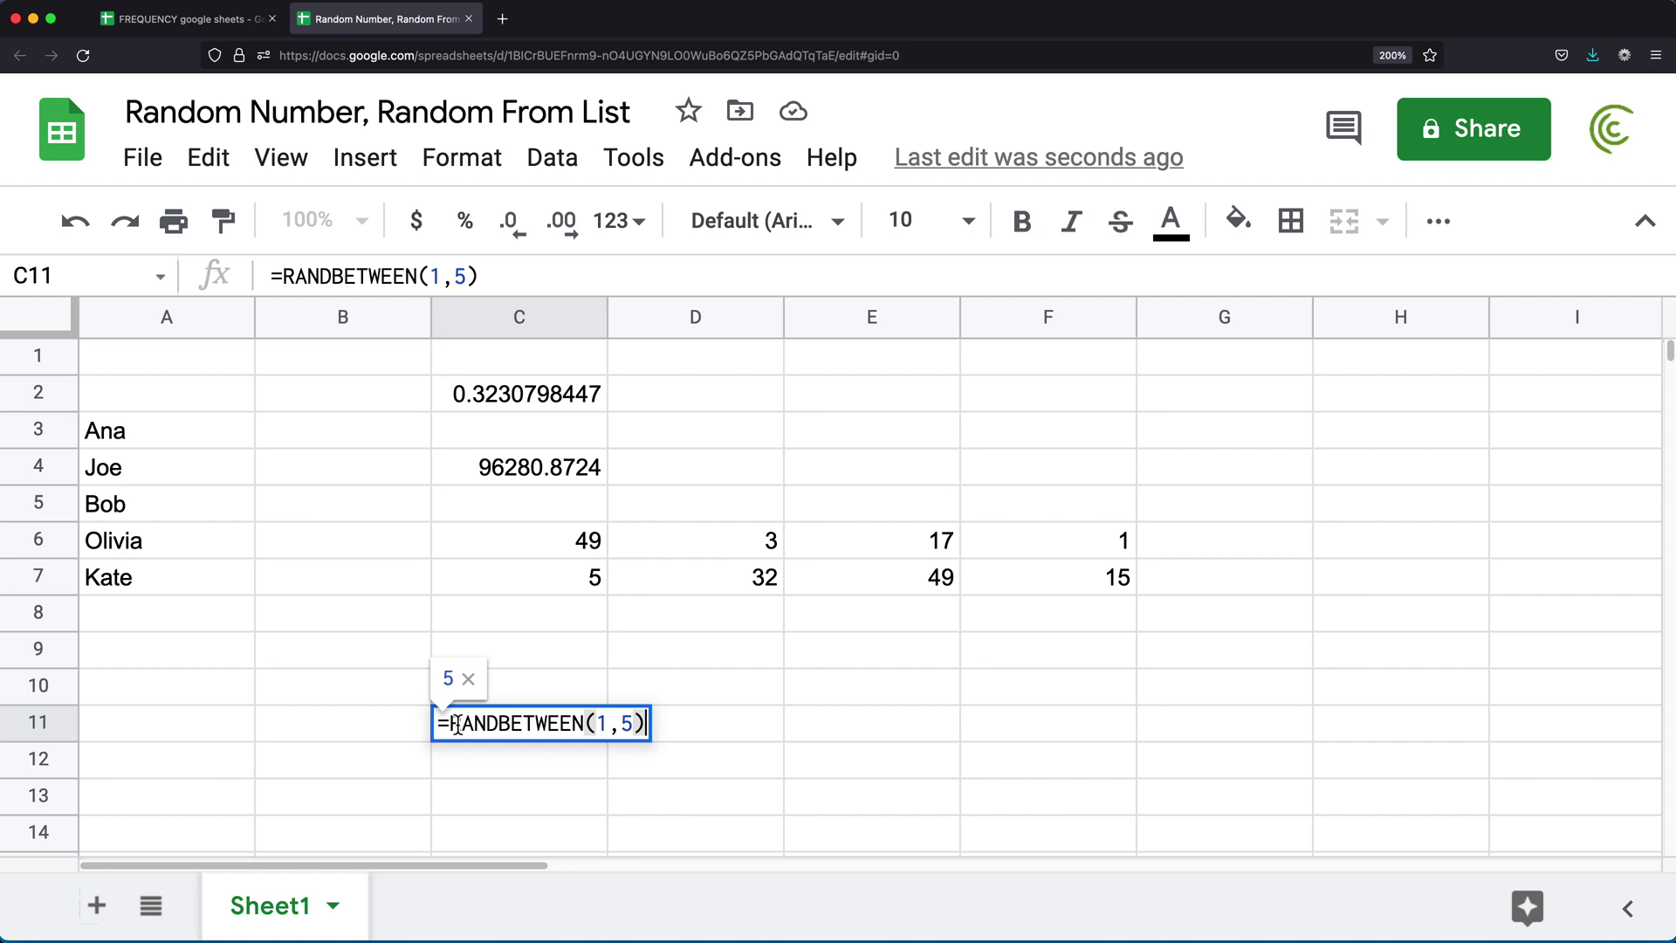
{"action": "key", "text": "Left"}
{"action": "key", "text": "Left"}
{"action": "key", "text": "Left"}
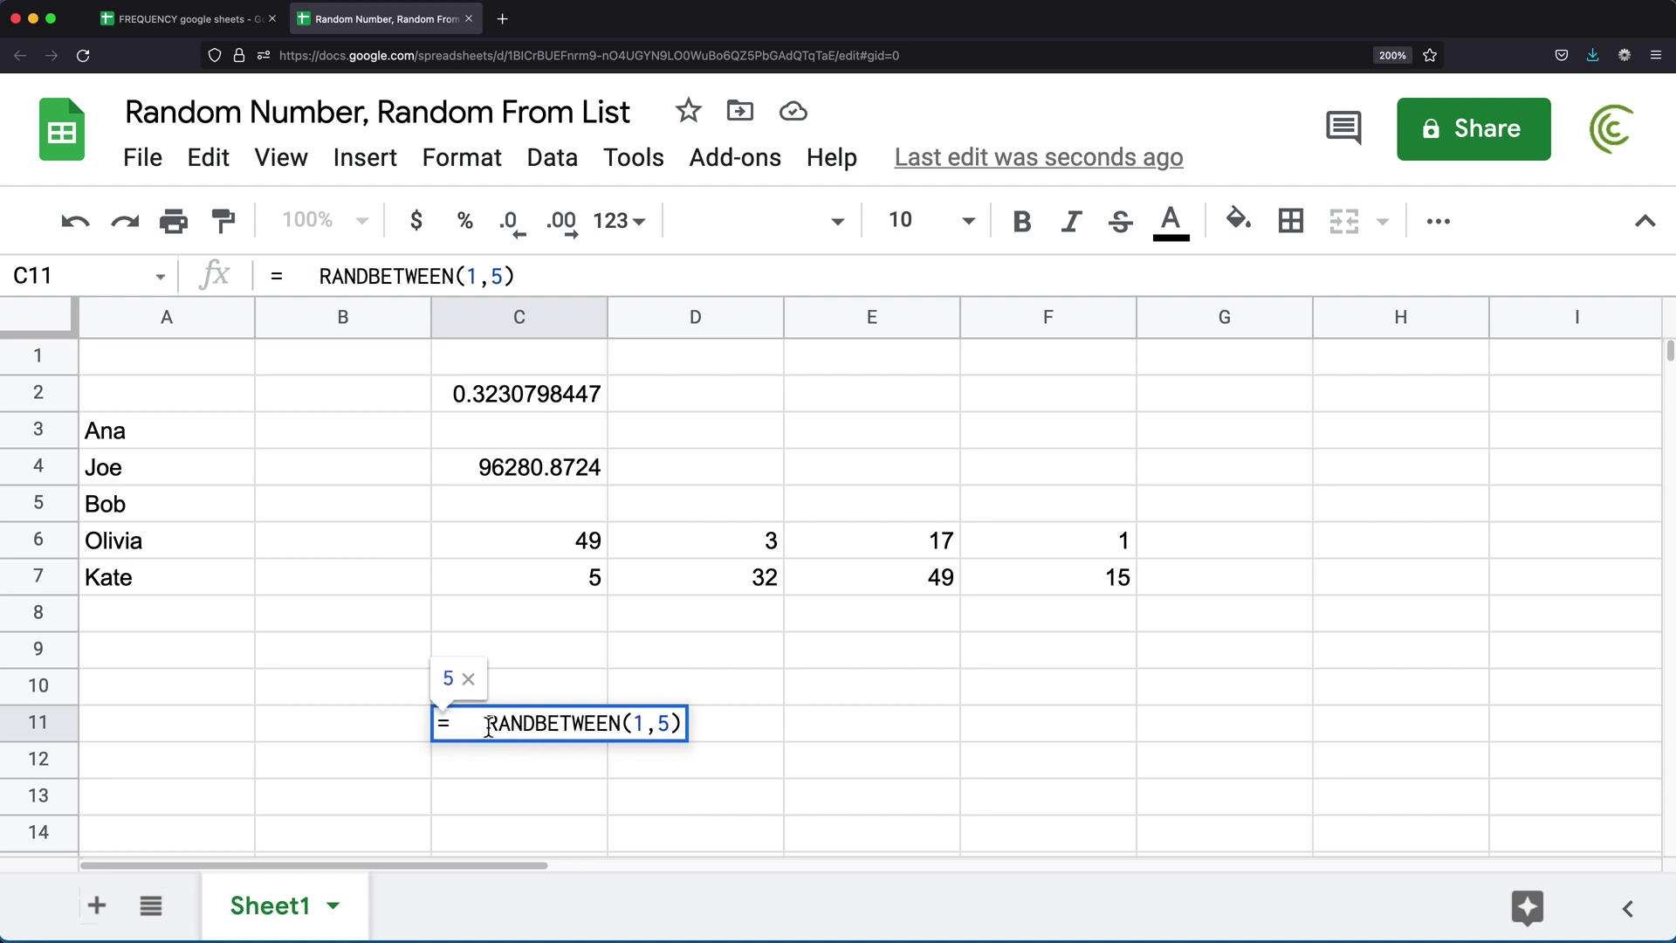
{"action": "type", "text": "INDEX("}
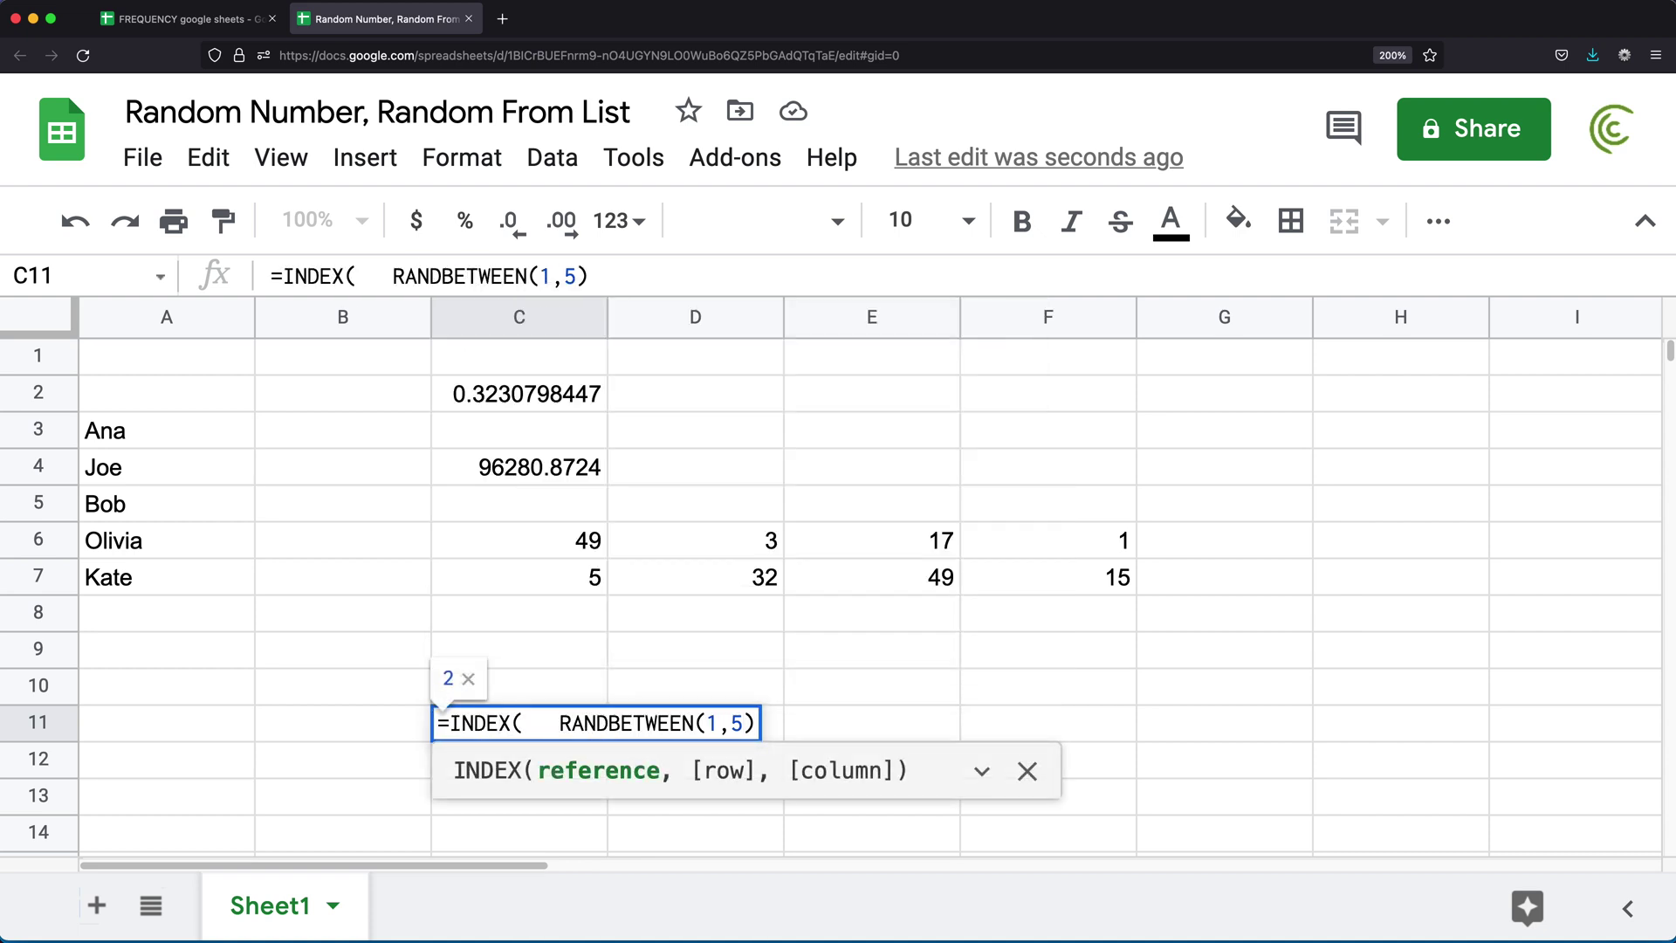
{"action": "left_click_drag", "start_coordinate": [153, 438], "coordinate": [212, 551]}
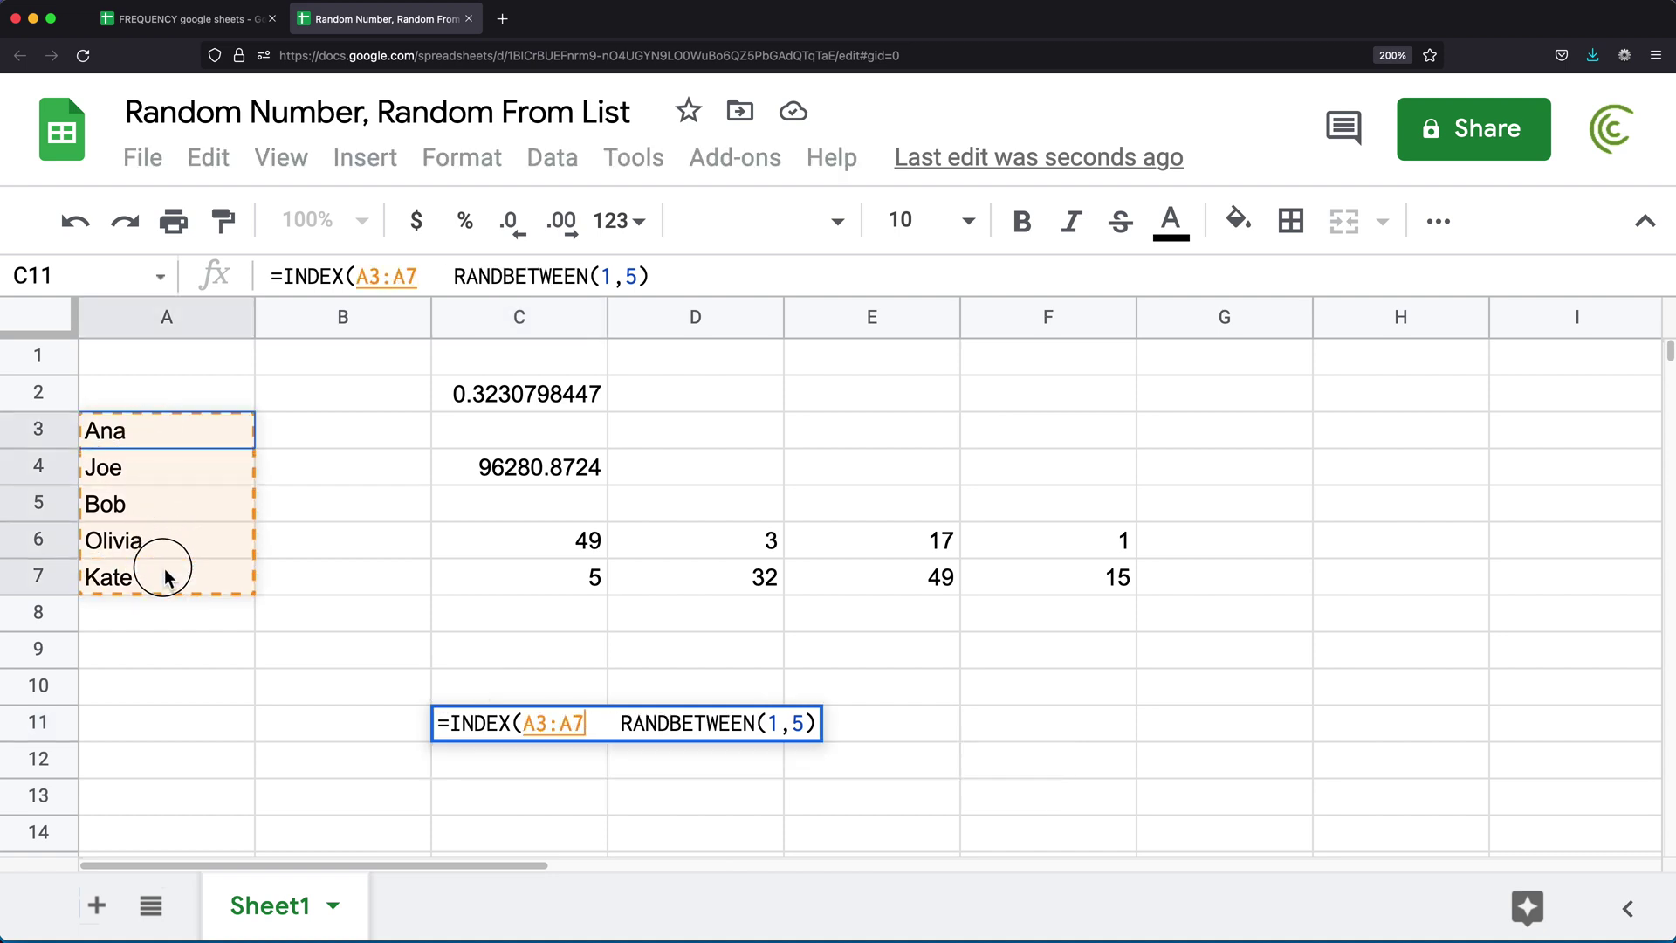
{"action": "type", "text": ","}
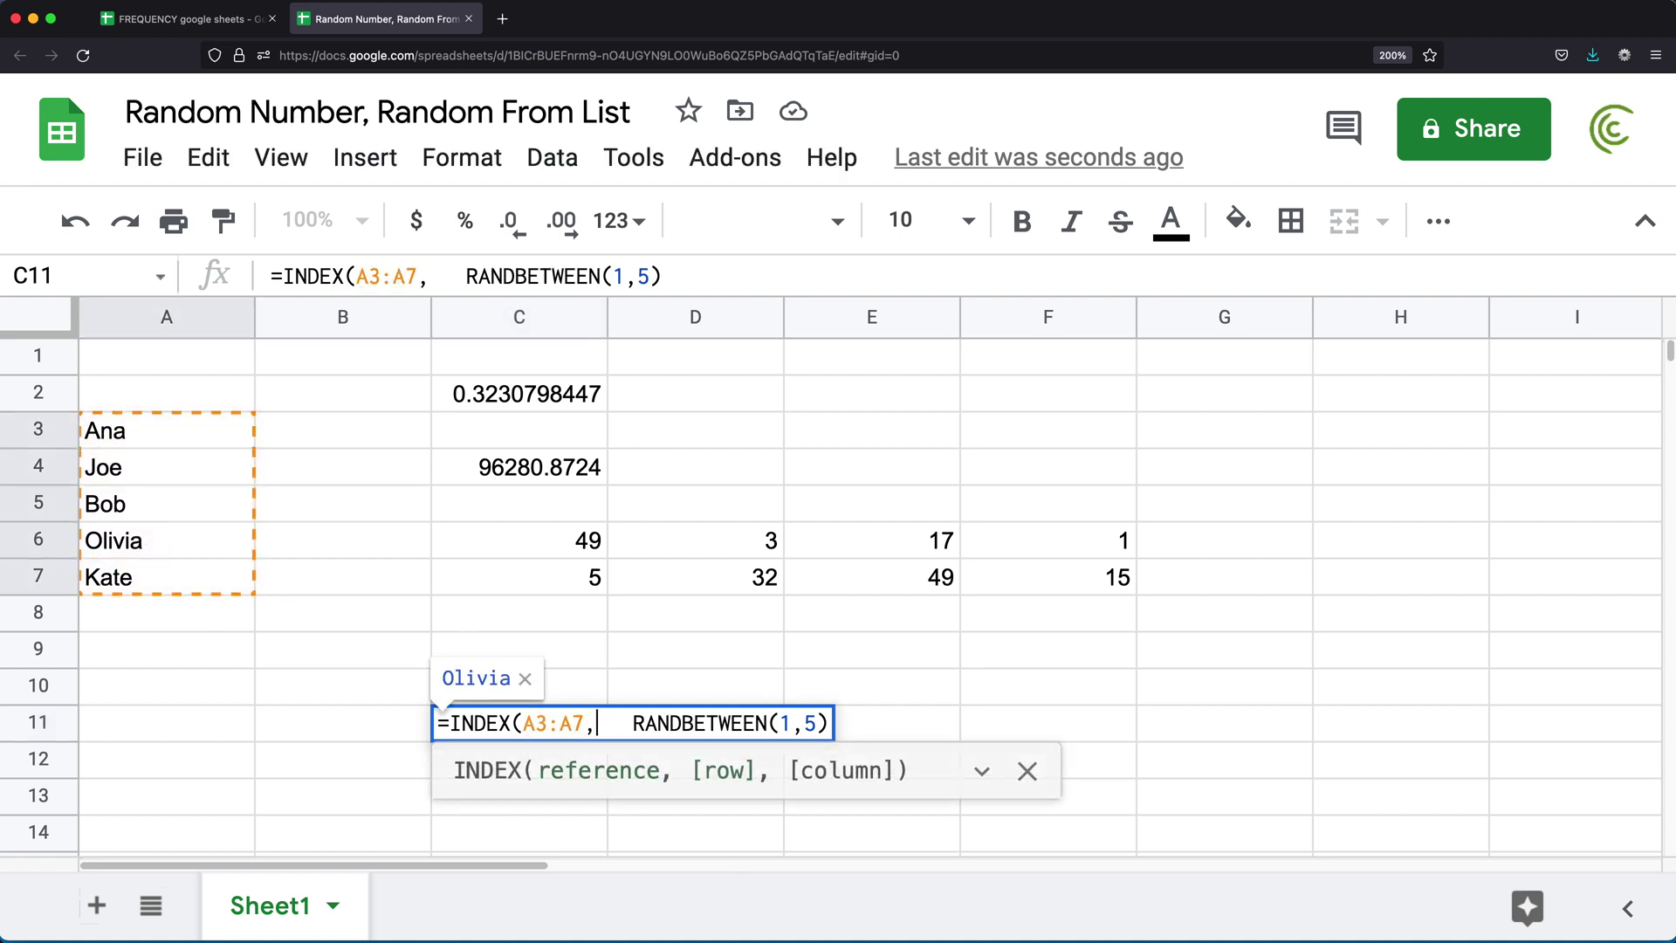
{"action": "key", "text": "Delete"}
{"action": "key", "text": "Delete"}
{"action": "key", "text": "Delete"}
{"action": "key", "text": "Right"}
{"action": "key", "text": "Right"}
{"action": "key", "text": "Right"}
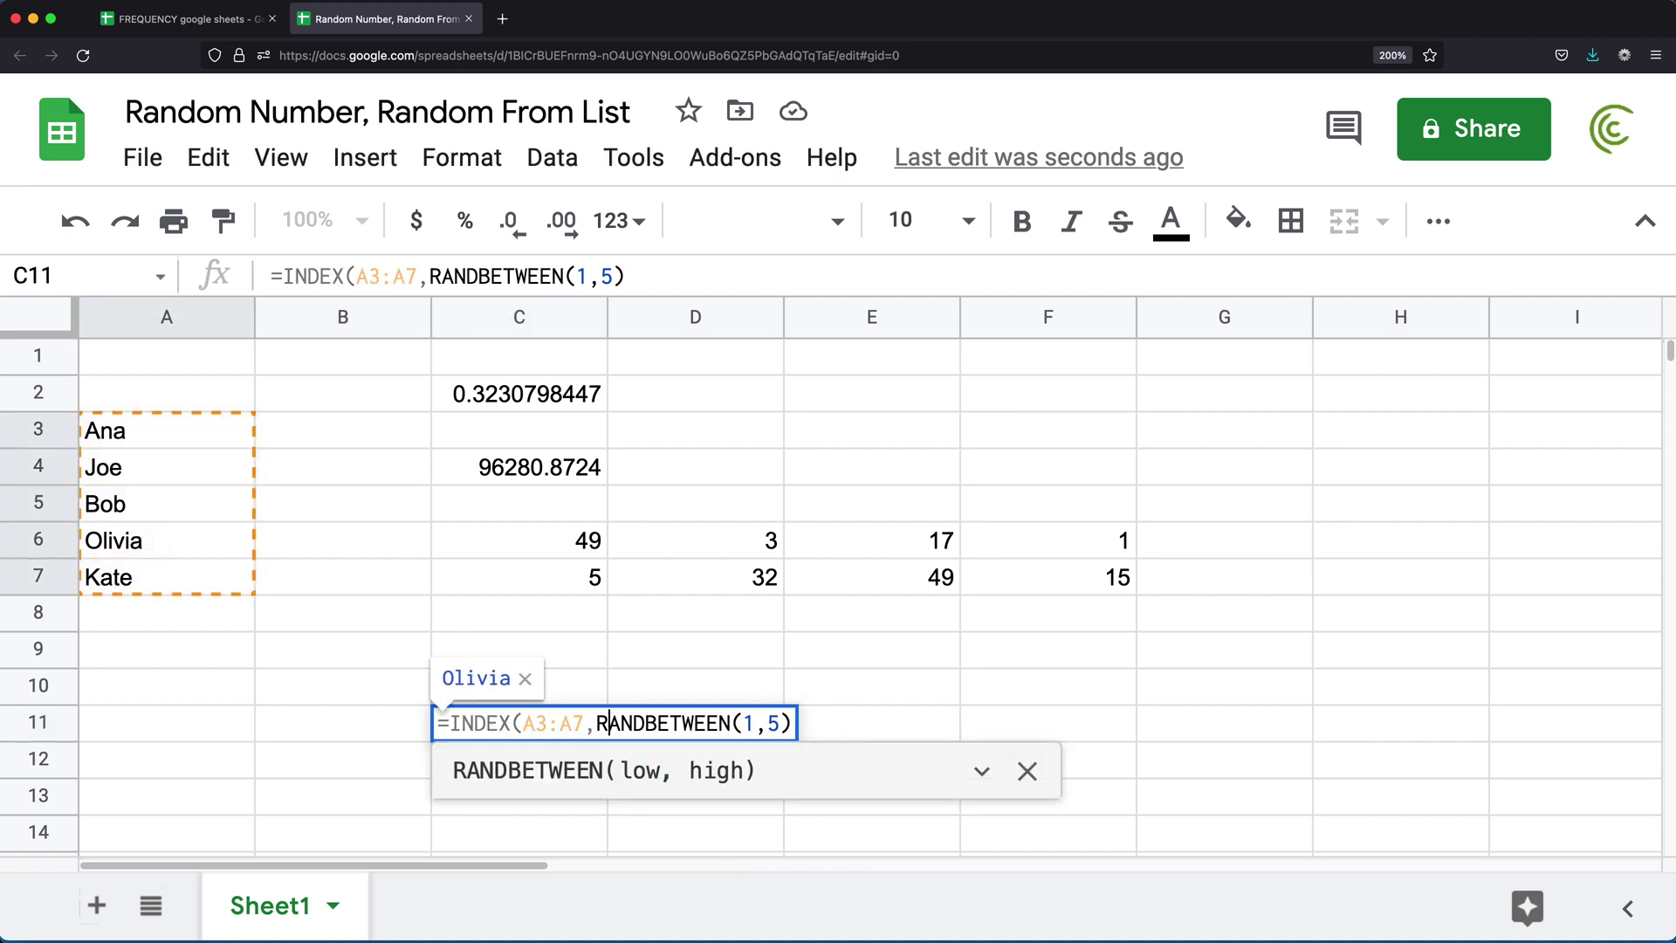
{"action": "key", "text": "Right"}
{"action": "key", "text": "Right"}
{"action": "key", "text": "Right"}
{"action": "key", "text": "Right"}
{"action": "key", "text": "Right"}
{"action": "key", "text": "Right"}
{"action": "key", "text": "Right"}
{"action": "key", "text": "Right"}
{"action": "key", "text": "Right"}
{"action": "key", "text": "Right"}
{"action": "key", "text": "ctrl+b"}
{"action": "type", "text": ")"}
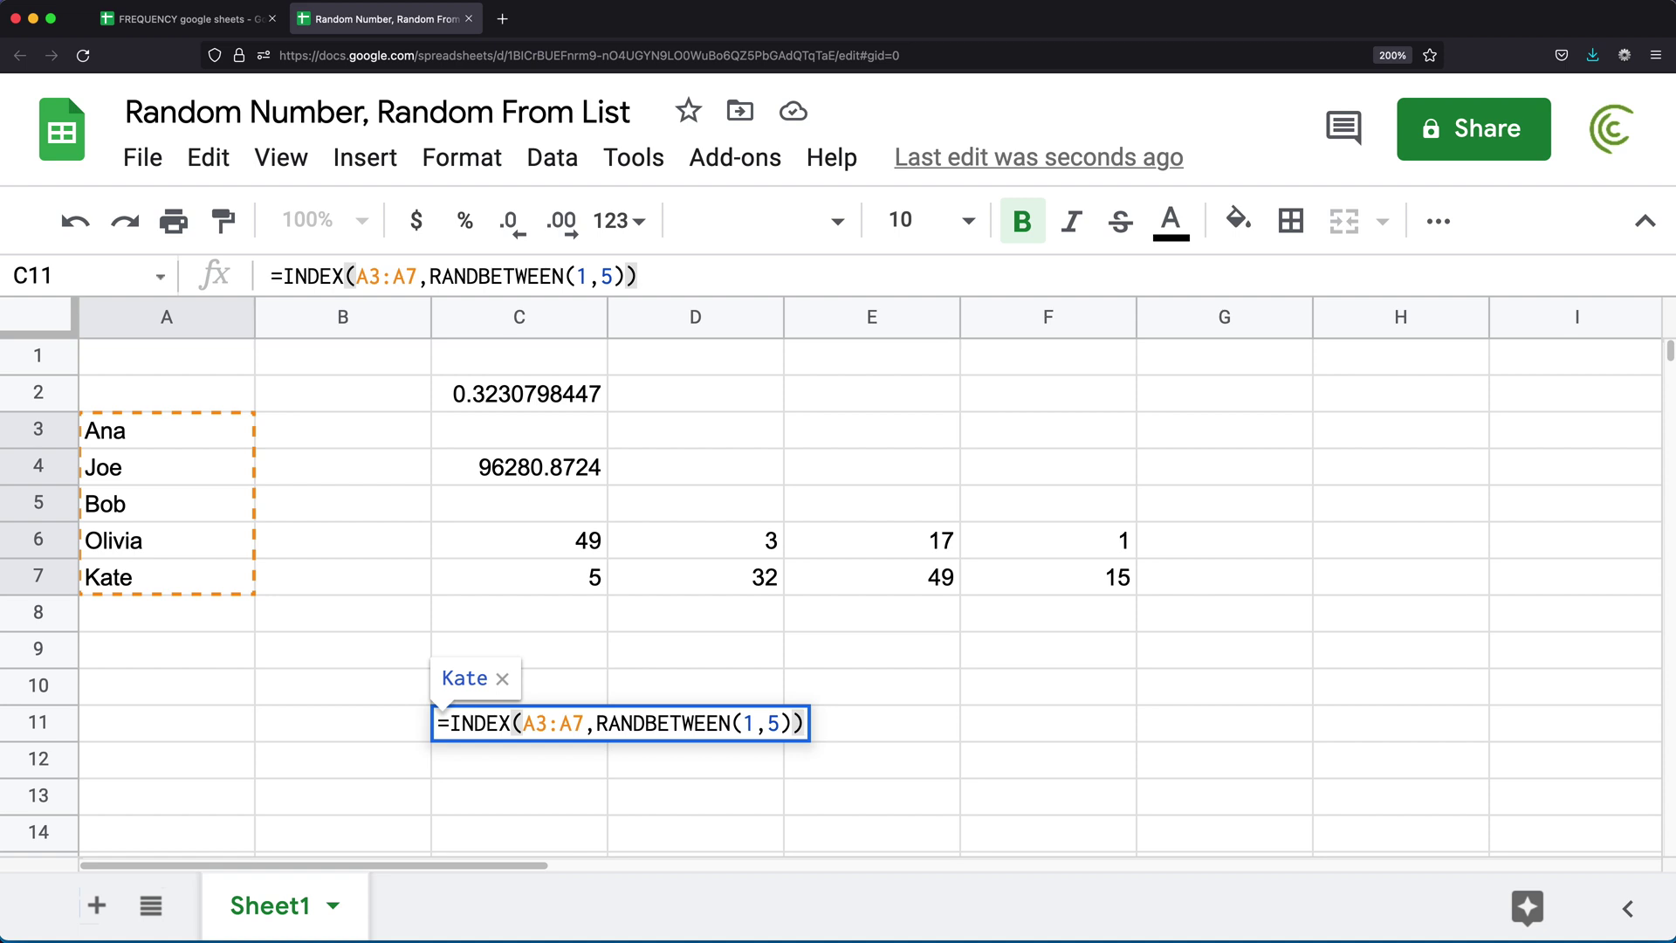
{"action": "key", "text": "Return"}
Enter scratch values to recalculate the random name, then reopen C11's INDEX formula.
{"action": "left_click", "coordinate": [476, 736]}
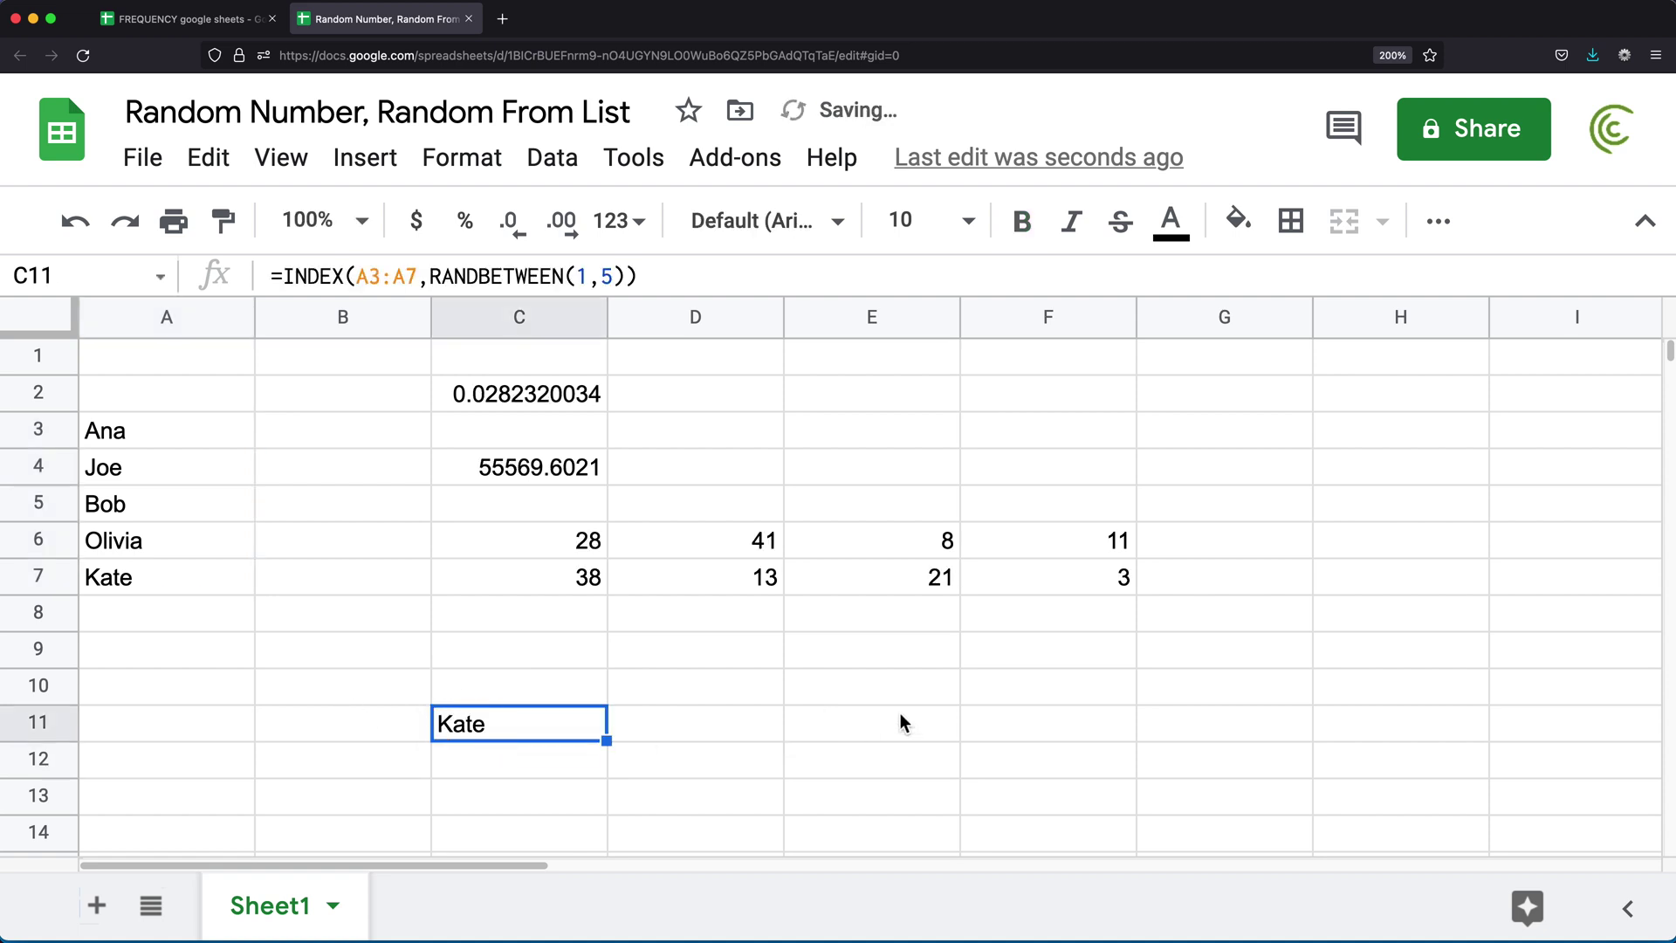
{"action": "left_click", "coordinate": [957, 680]}
{"action": "type", "text": "ertr dfg"}
{"action": "key", "text": "Up"}
{"action": "key", "text": "Up"}
{"action": "type", "text": "rtyrt fghfghdfh"}
{"action": "key", "text": "Up"}
{"action": "type", "text": "sdf"}
{"action": "left_click", "coordinate": [484, 726]}
{"action": "double_click", "coordinate": [484, 727]}
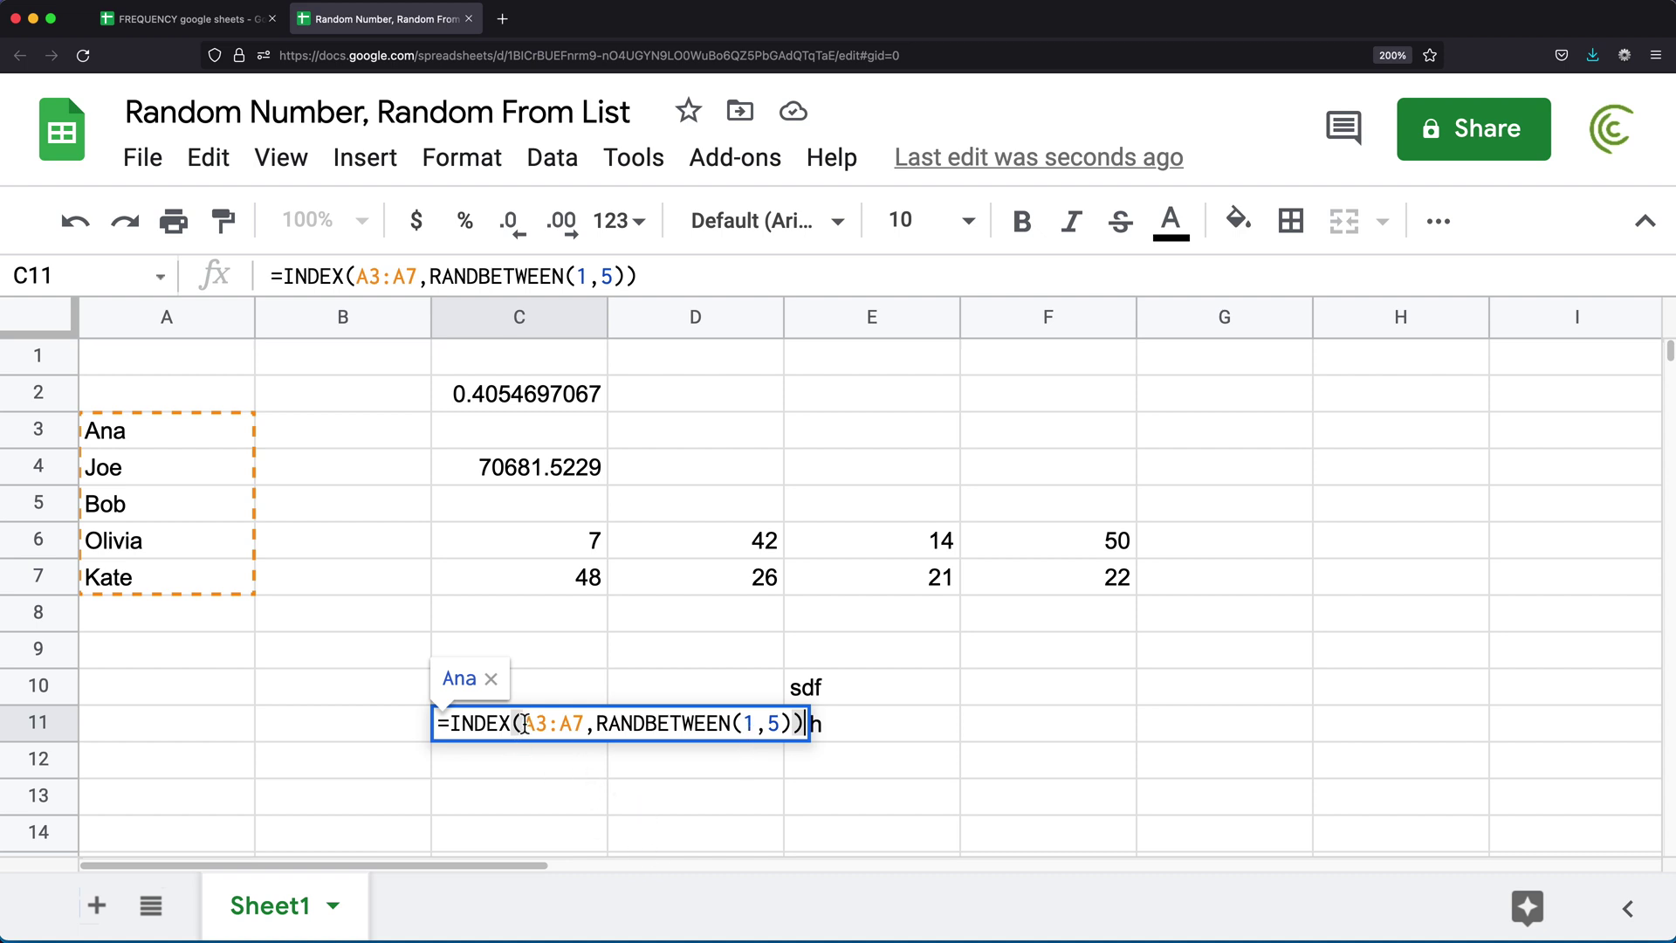
Replace A3:A7 in C11's formula with {"Ana","Joe","Oliva"} and set the upper bound to 3.
{"action": "left_click_drag", "start_coordinate": [522, 729], "coordinate": [586, 726]}
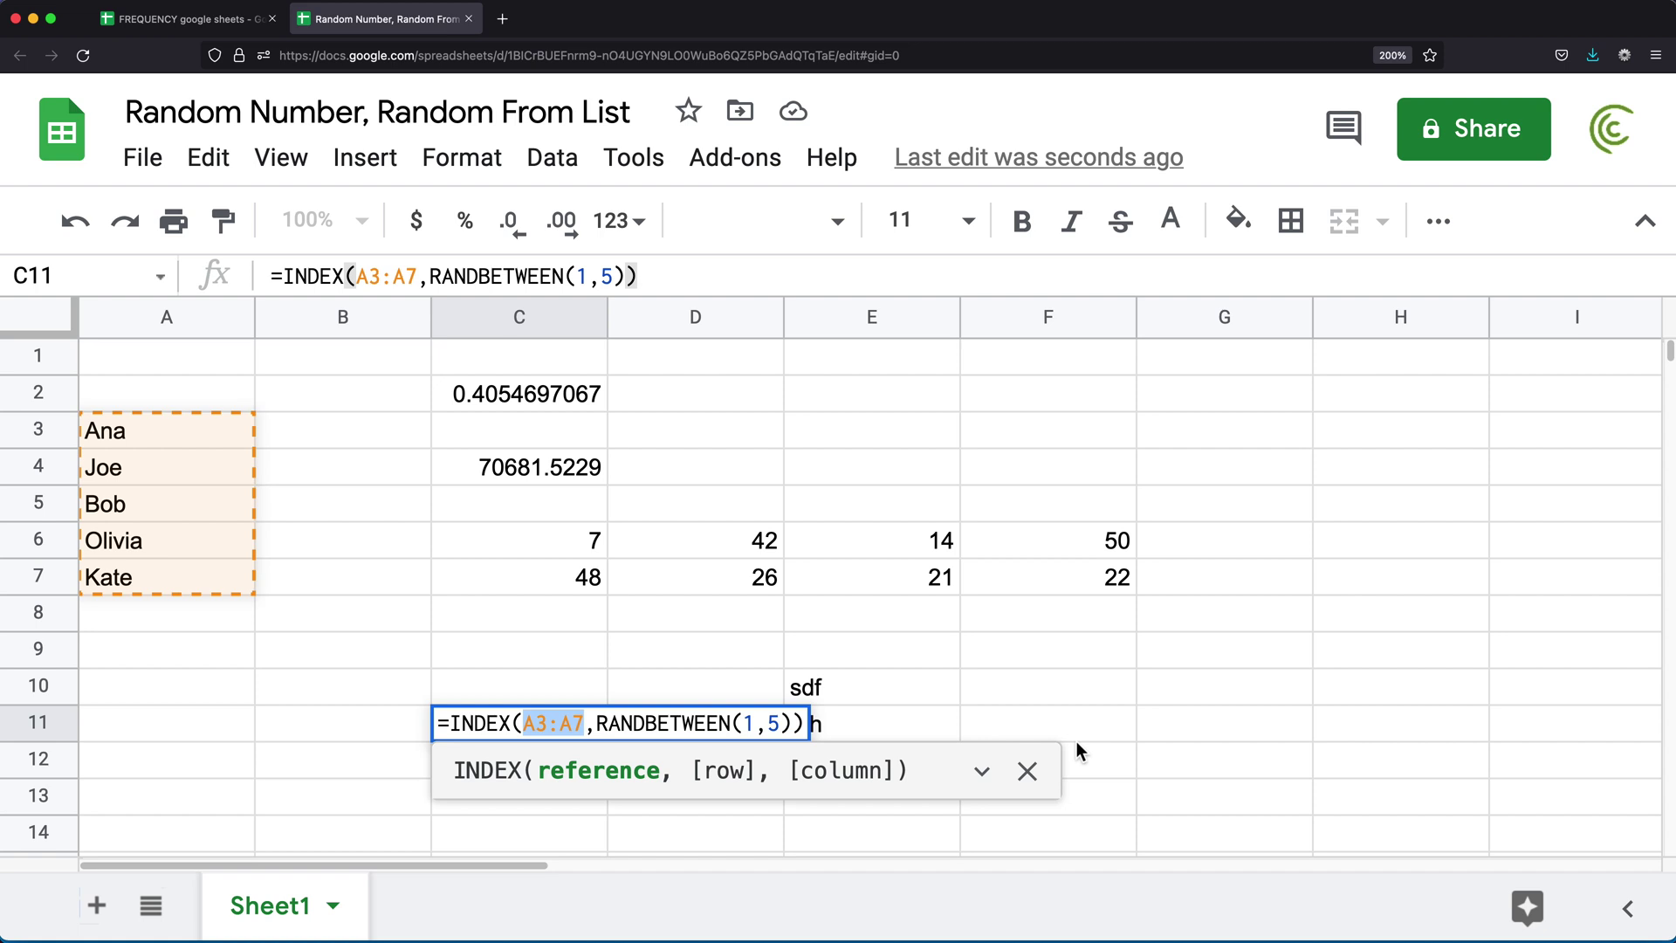
{"action": "type", "text": "{}"}
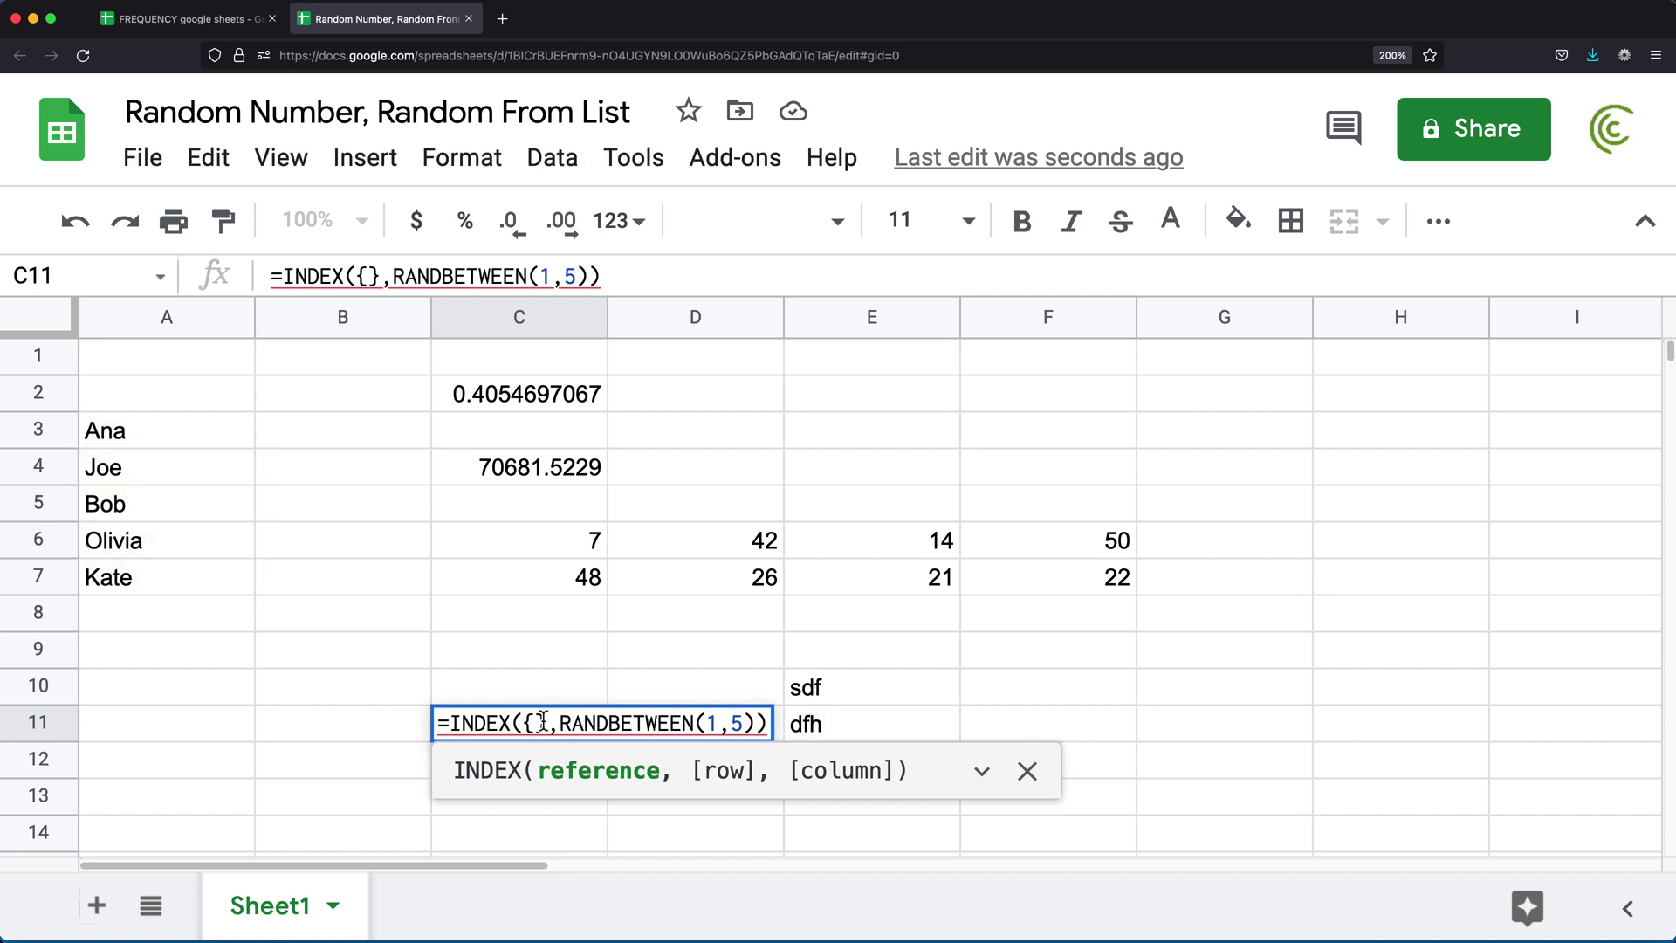
{"action": "type", "text": "\"Ana\""}
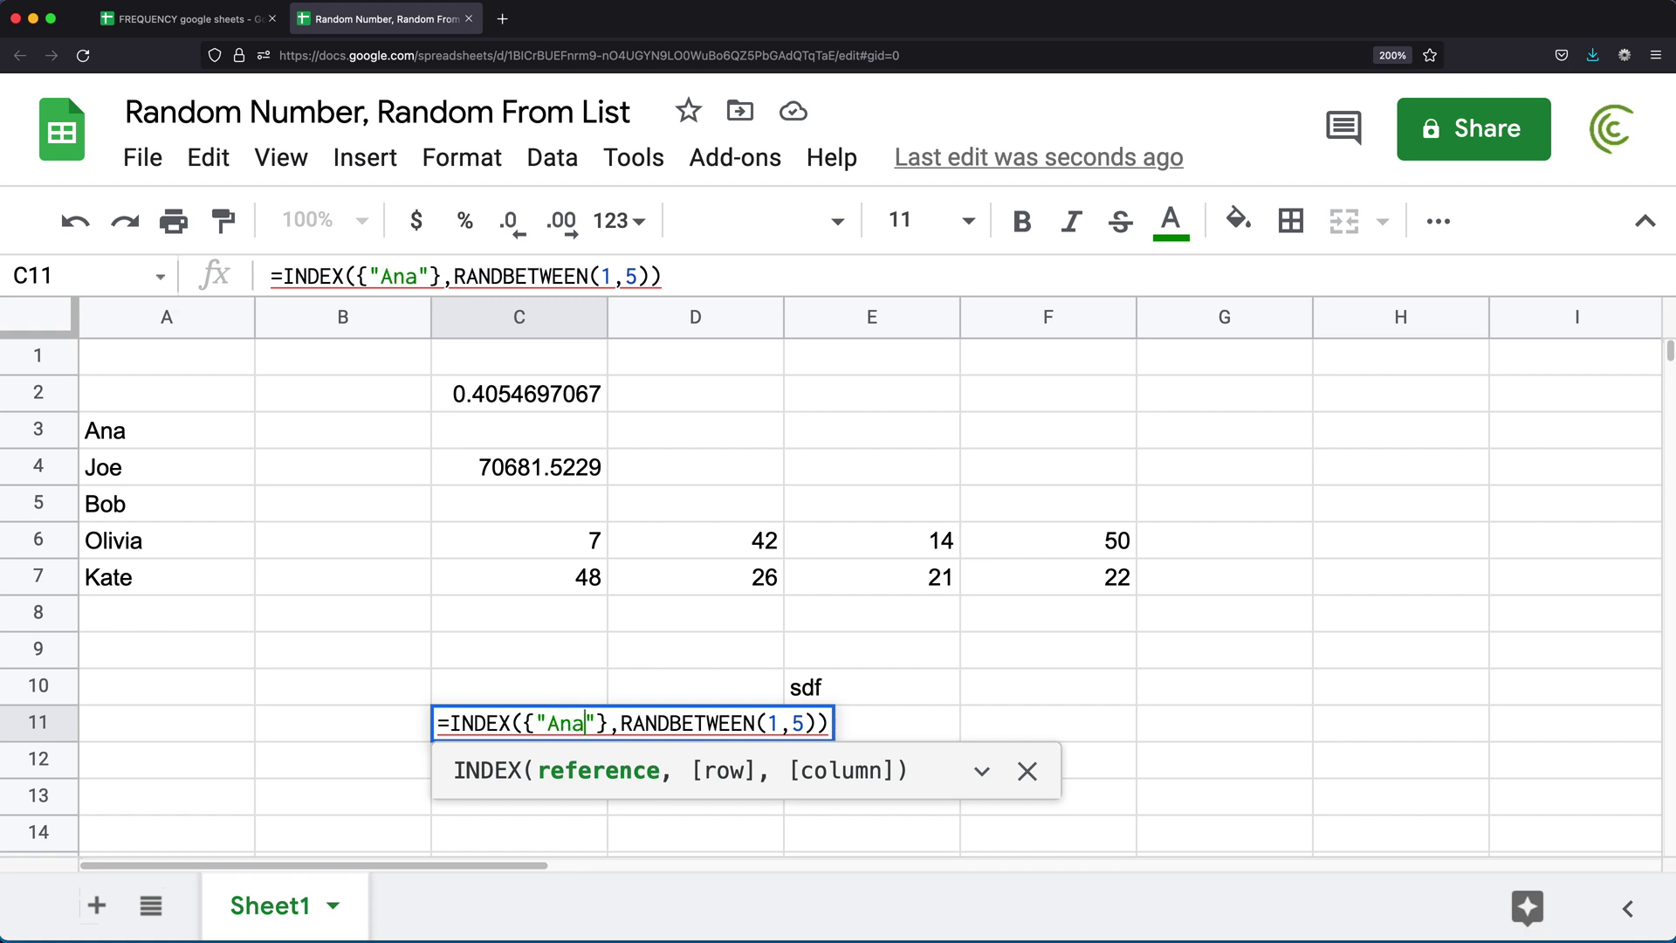
{"action": "type", "text": ",\""}
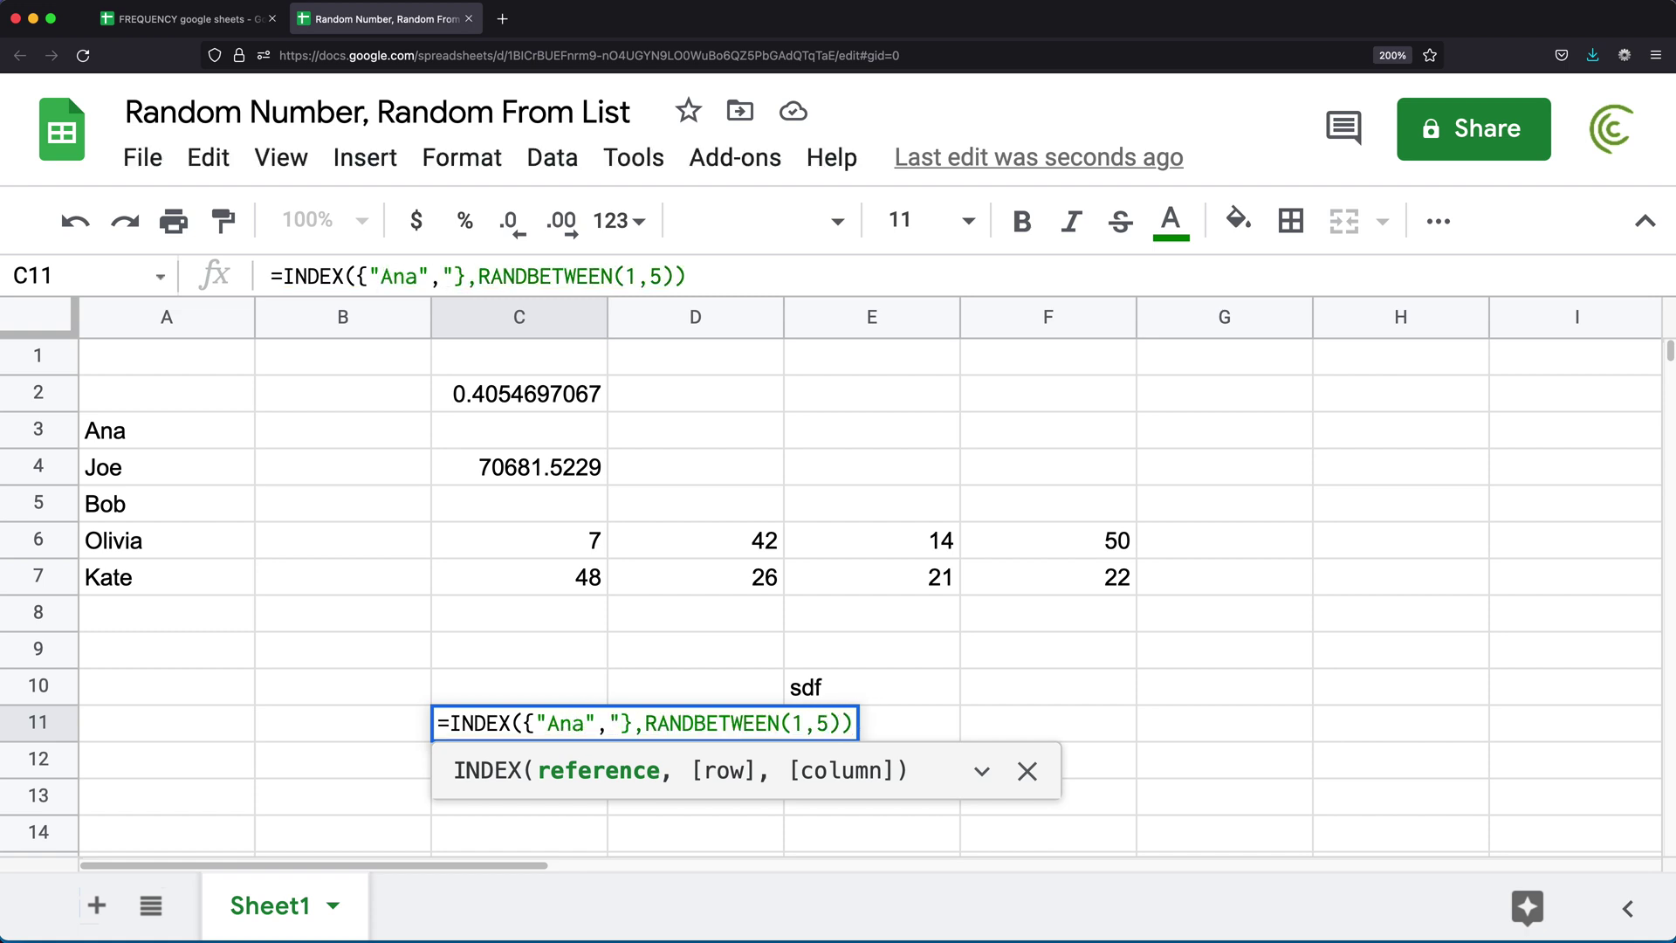
{"action": "type", "text": "Joe\",\"\""}
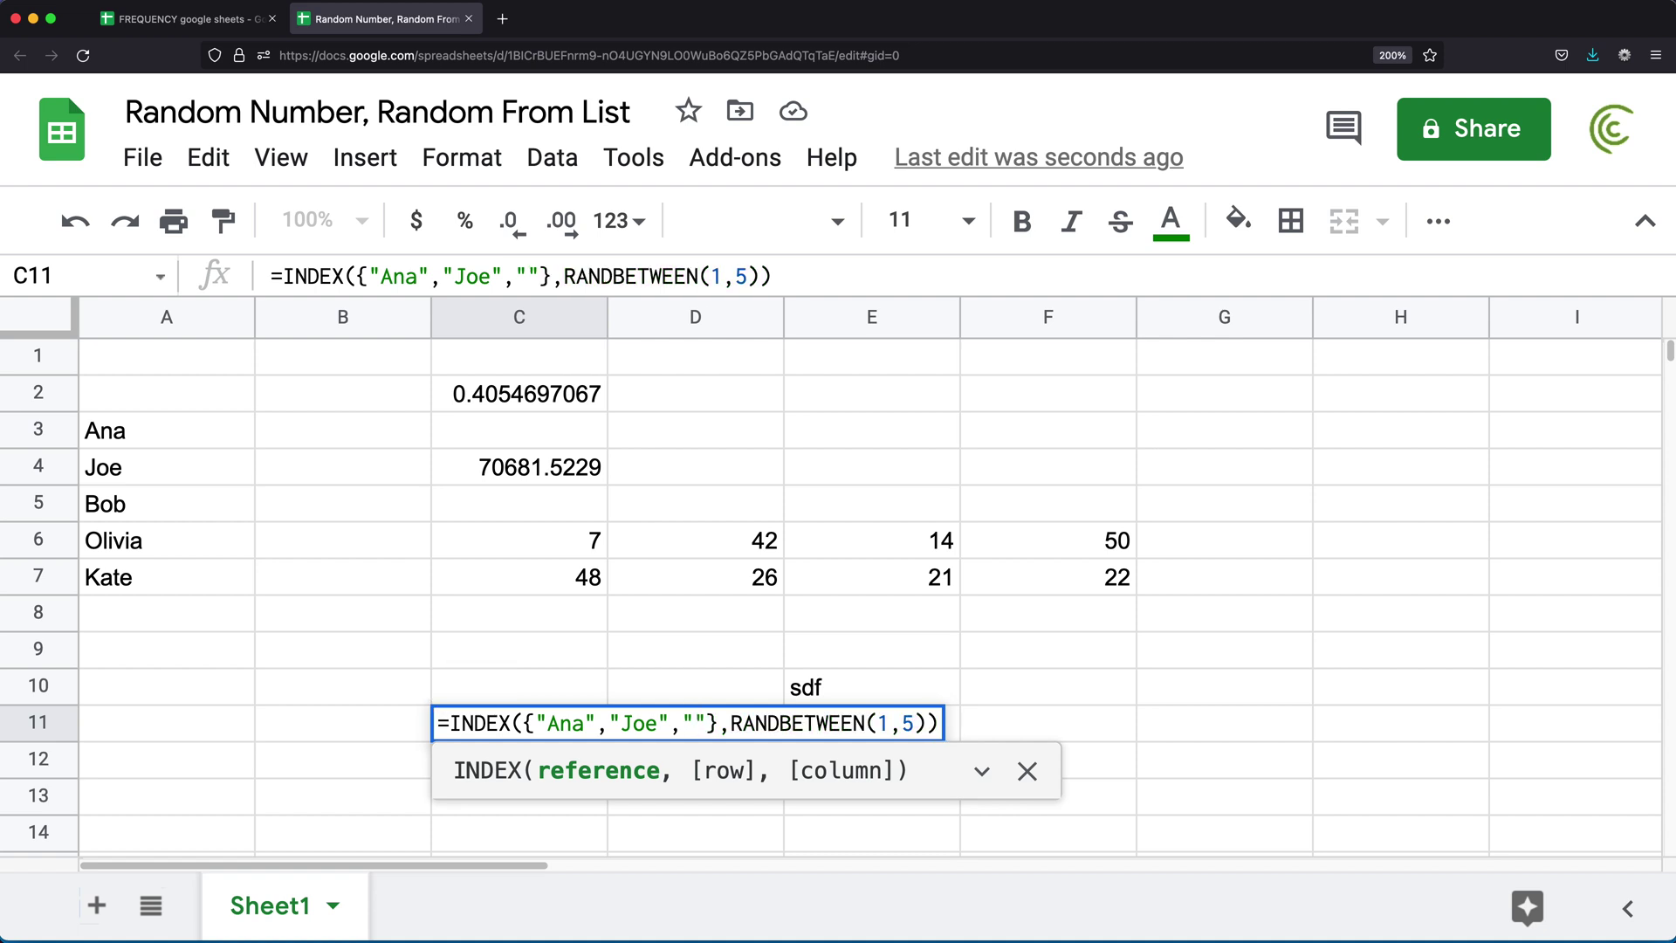
{"action": "type", "text": "Oliva"}
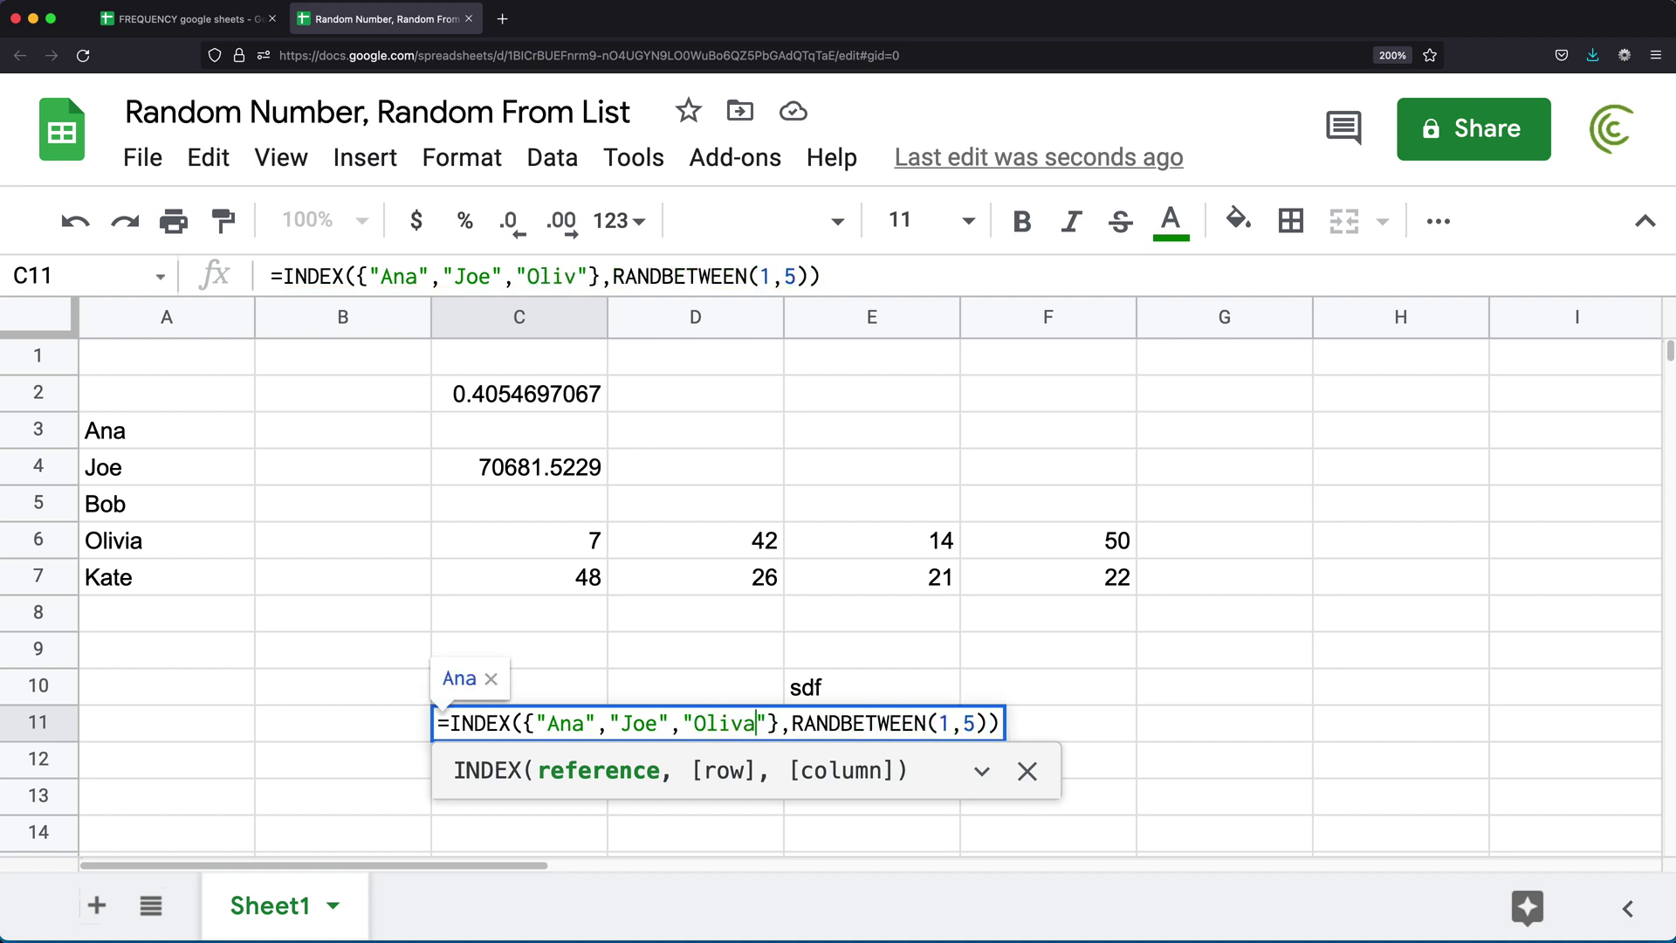
{"action": "key", "text": "Right"}
{"action": "key", "text": "Right"}
{"action": "key", "text": "Right"}
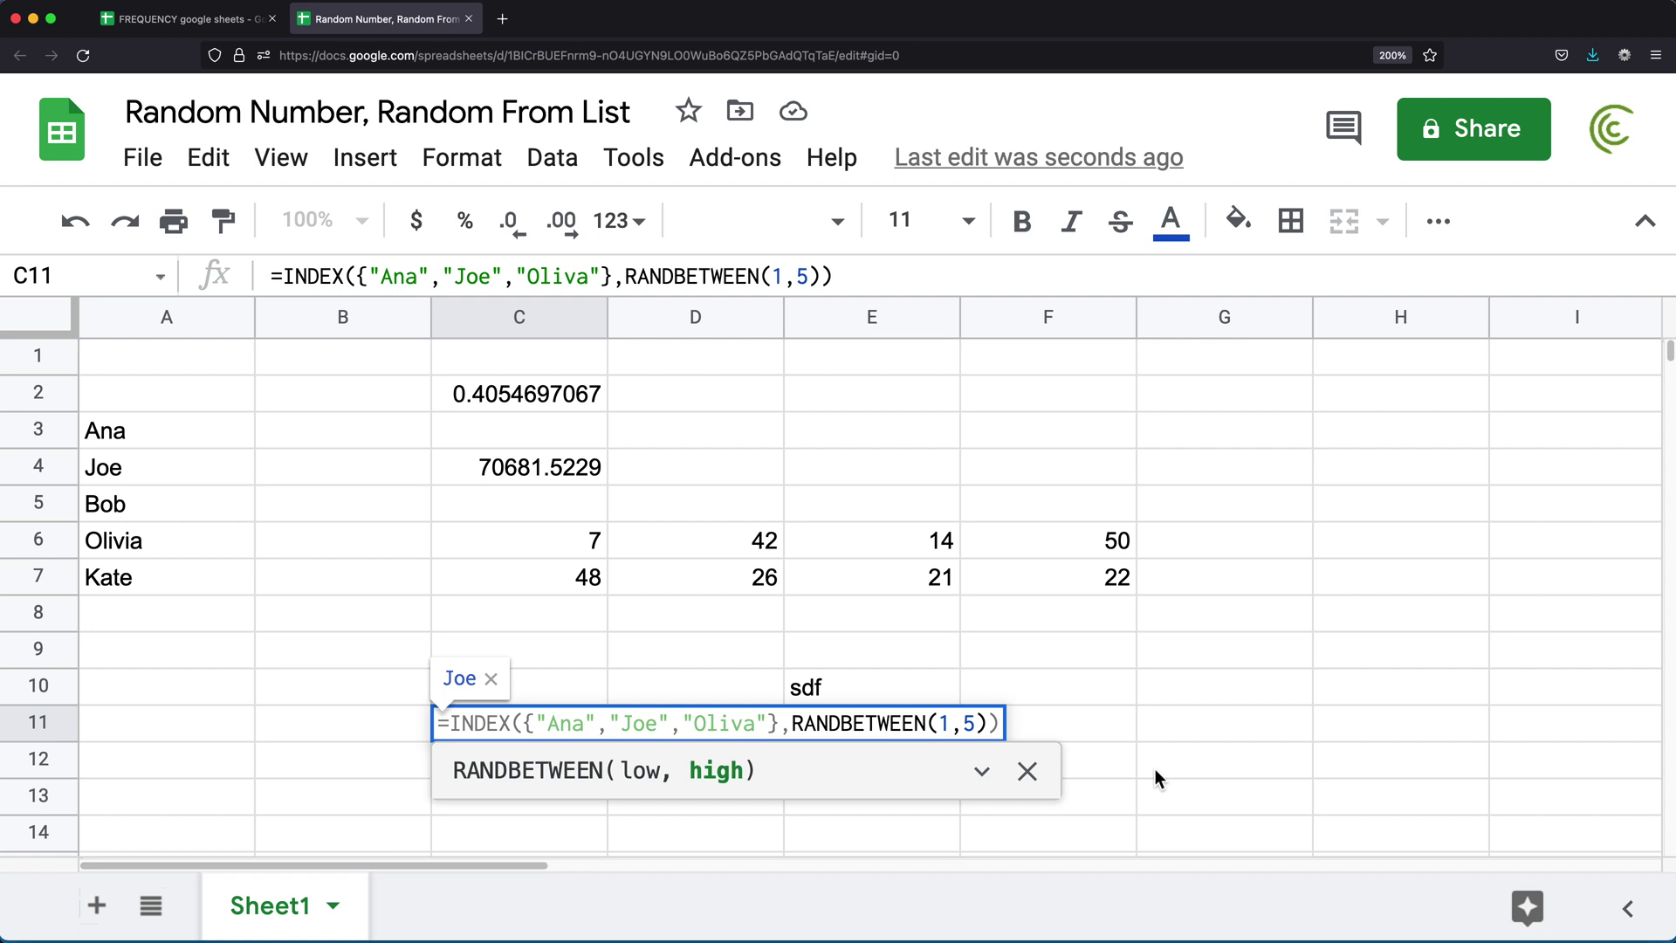
{"action": "key", "text": "Return"}
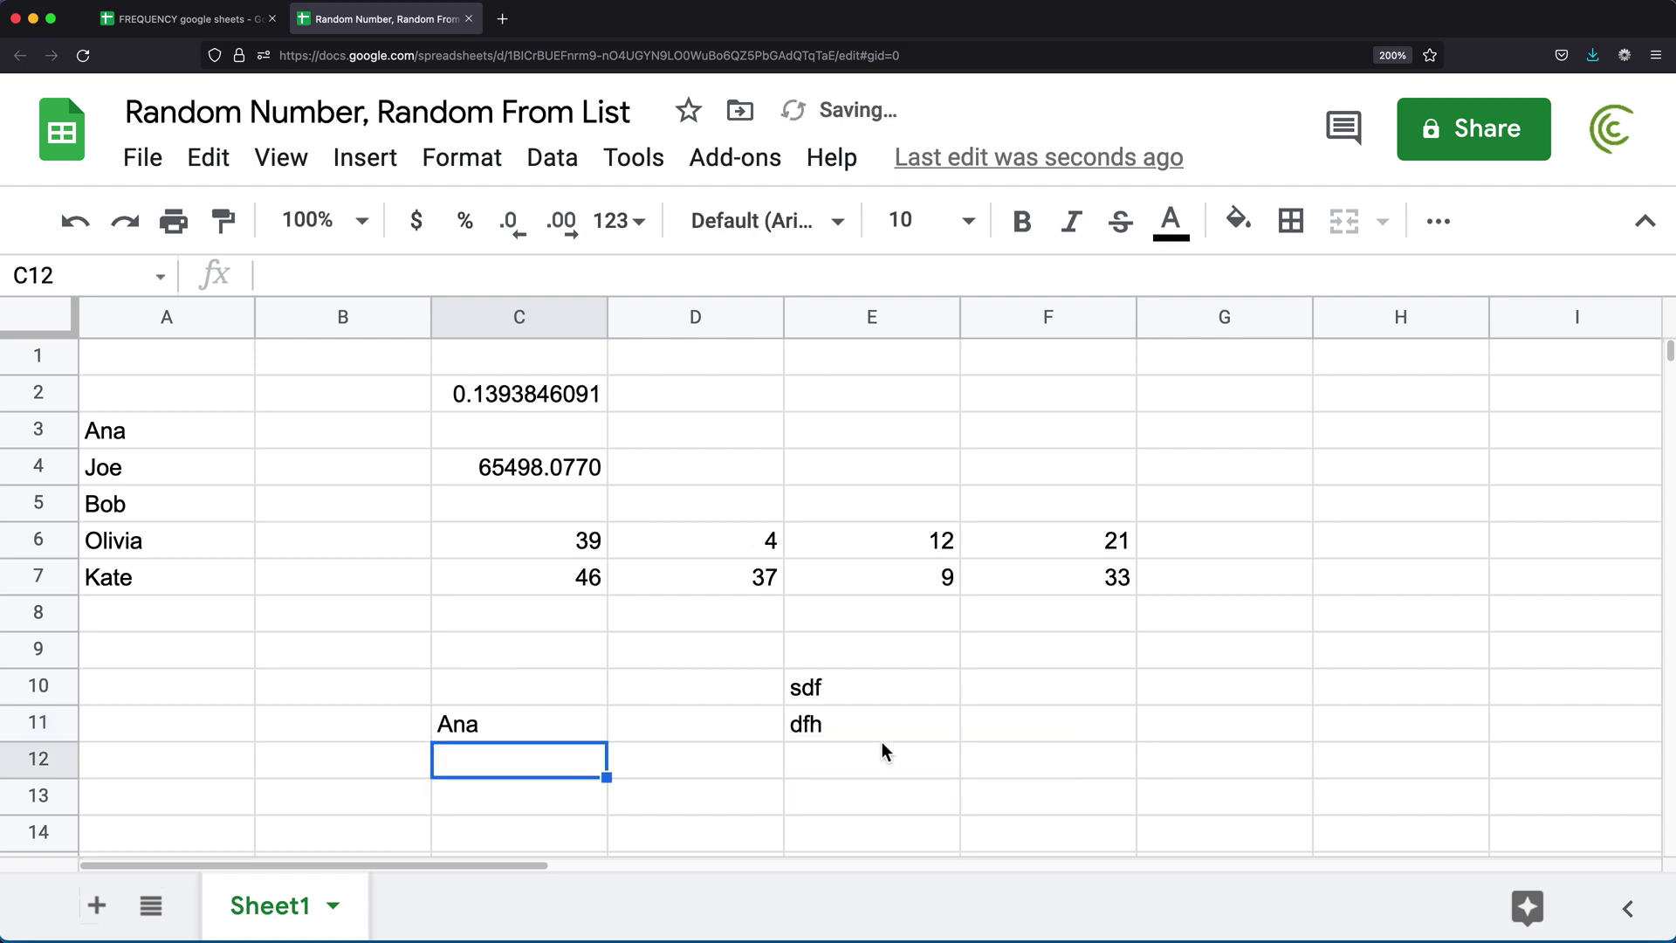
{"action": "double_click", "coordinate": [558, 733]}
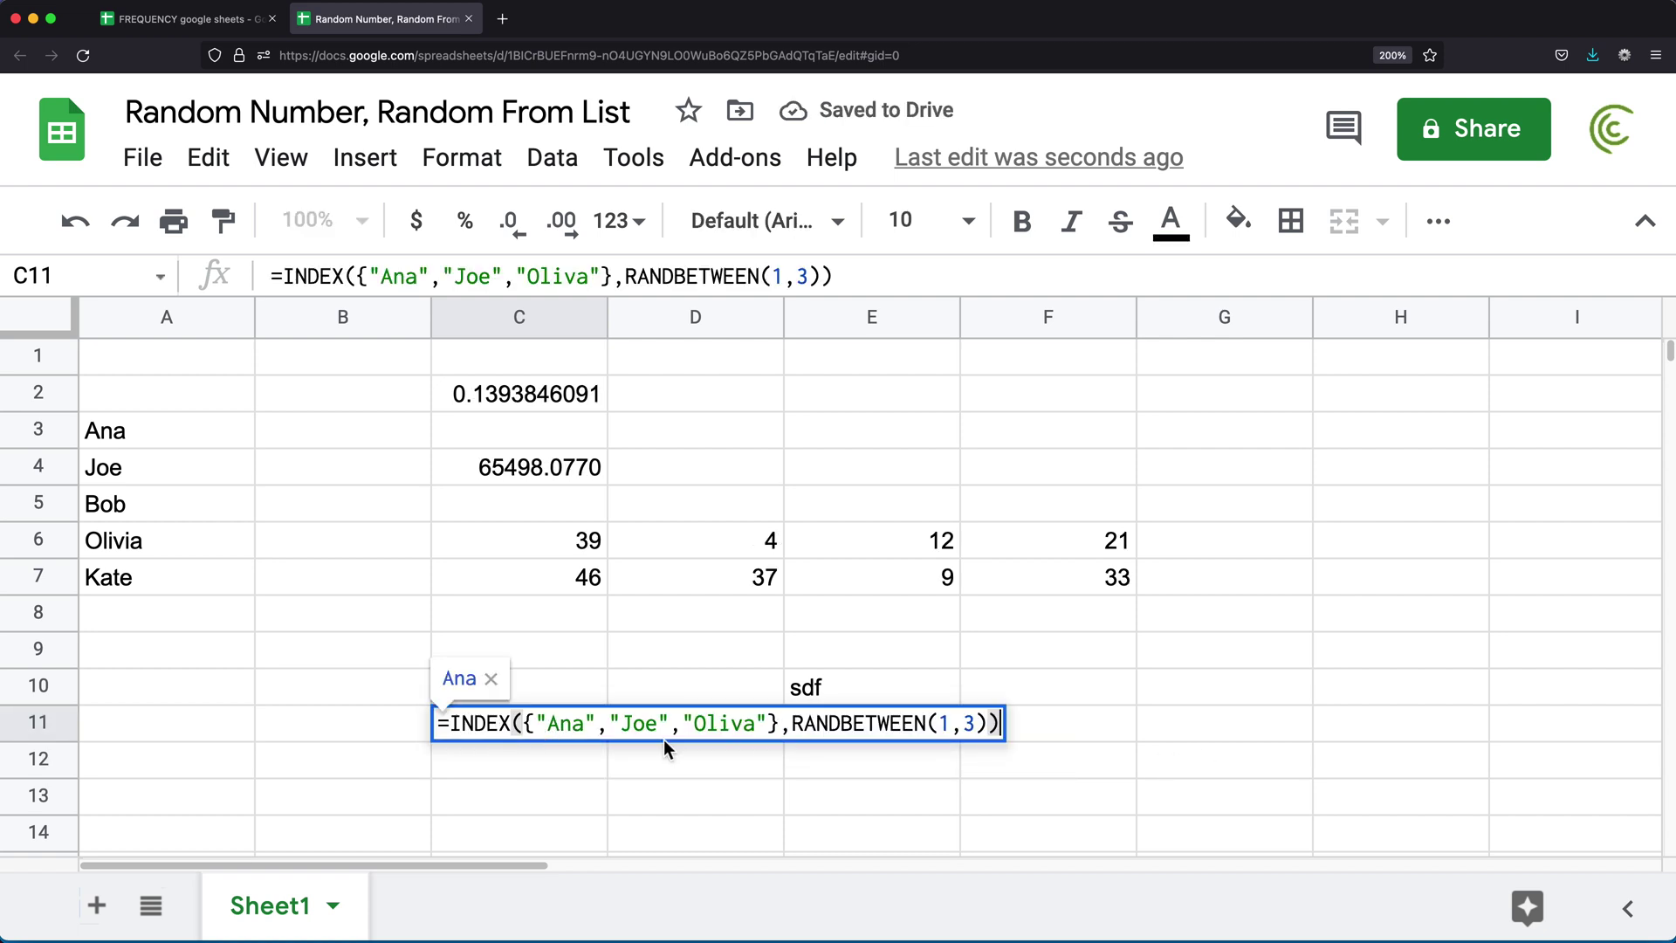
Clear the names from A3:A7, recalculate with scratch cells, and show C11's formula.
{"action": "left_click_drag", "start_coordinate": [149, 422], "coordinate": [159, 600]}
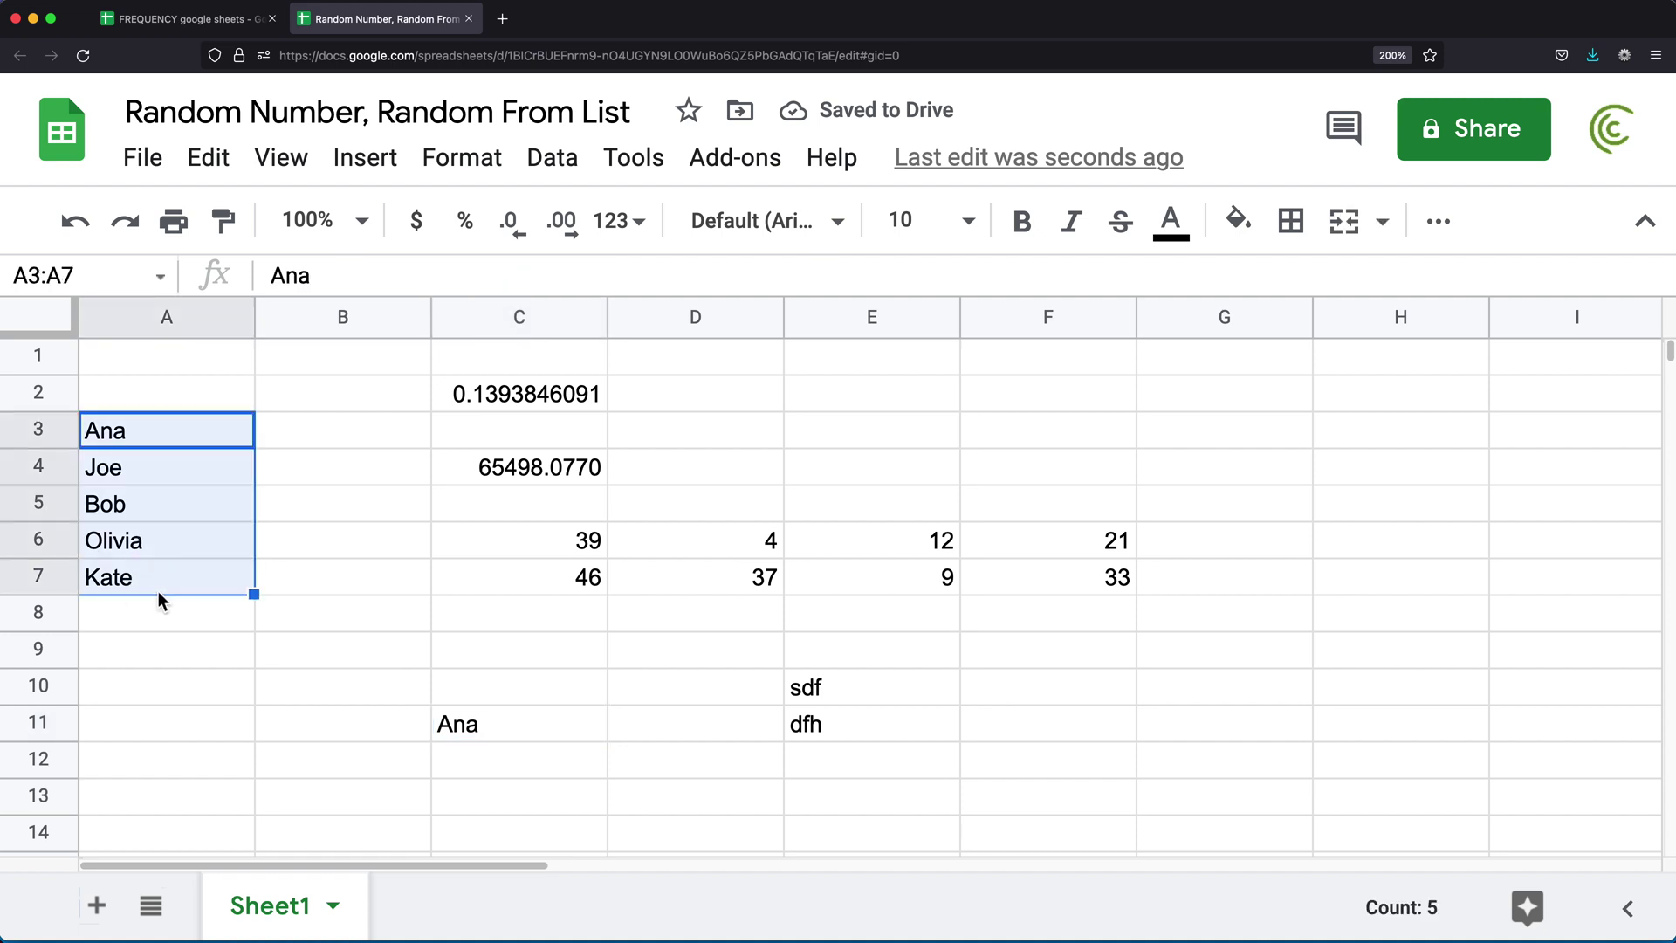
{"action": "key", "text": "Delete"}
{"action": "left_click", "coordinate": [708, 793]}
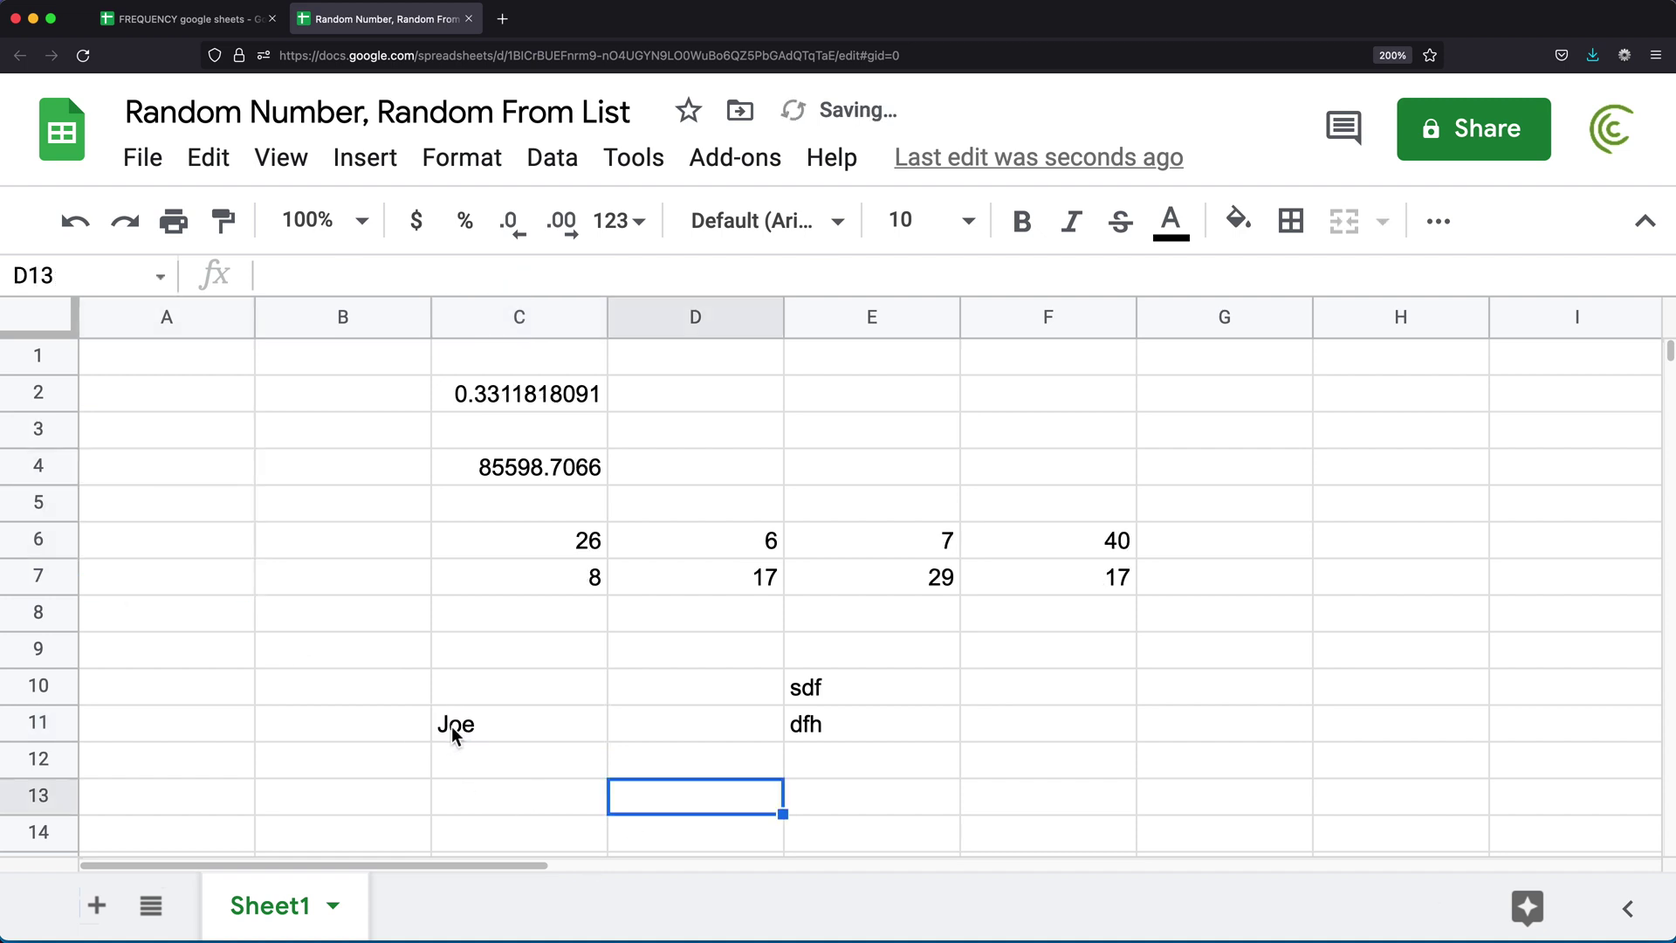
{"action": "type", "text": "try"}
{"action": "left_click", "coordinate": [994, 760]}
{"action": "type", "text": "rty"}
{"action": "left_click", "coordinate": [871, 834]}
{"action": "type", "text": "try"}
{"action": "left_click", "coordinate": [479, 717]}
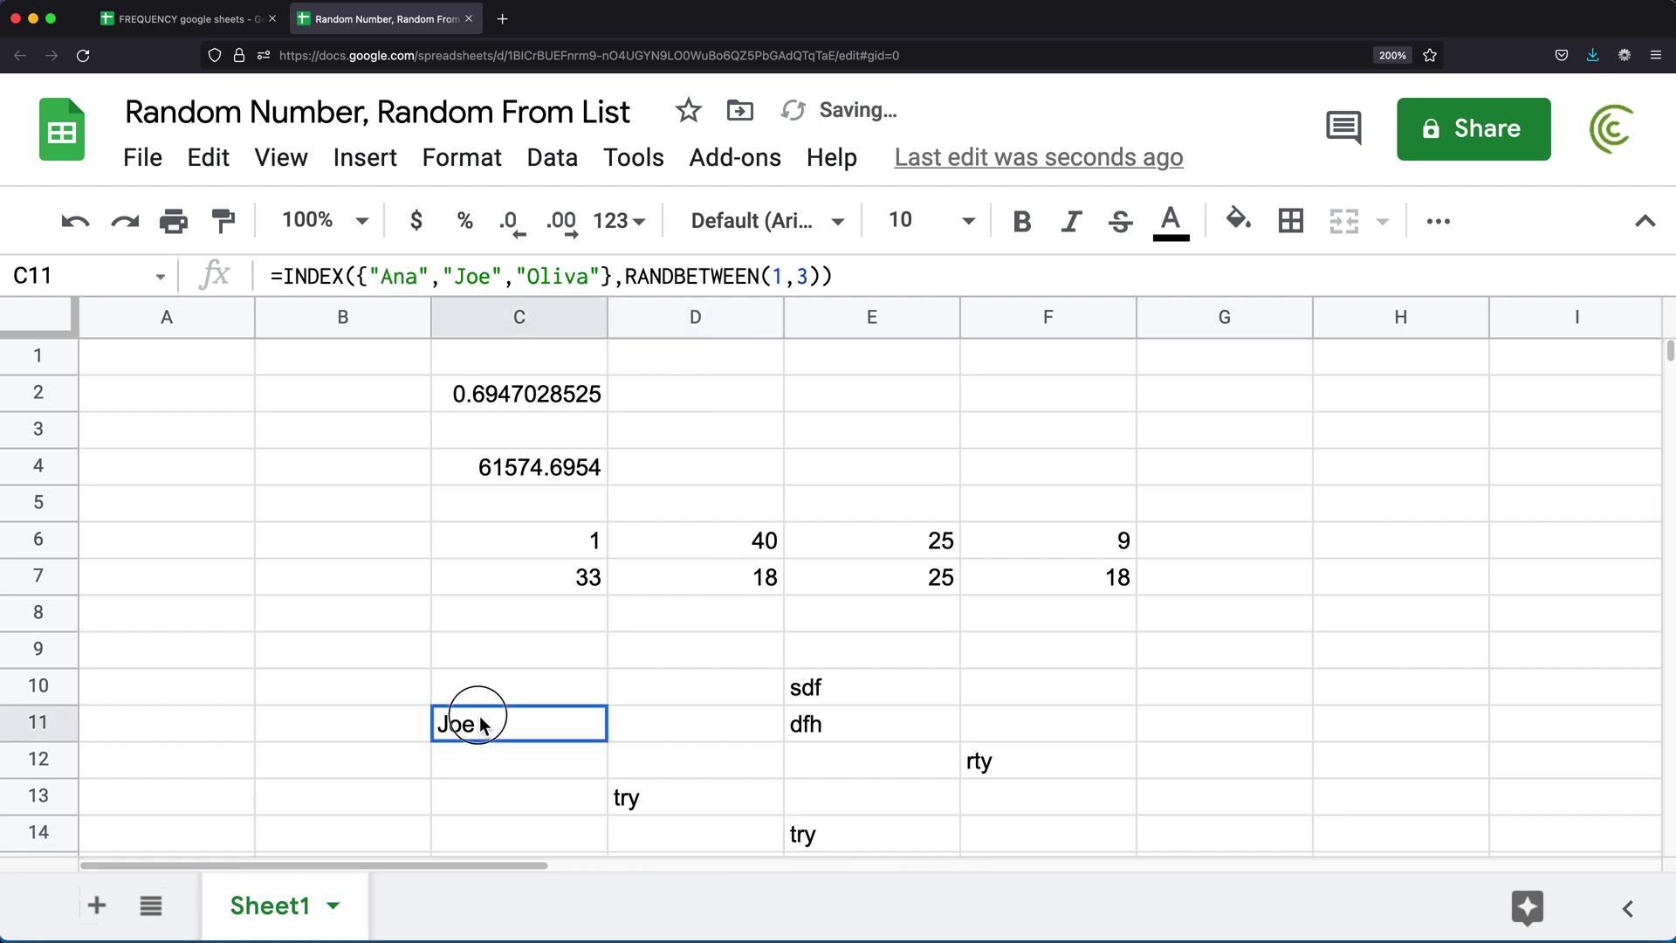
{"action": "key", "text": "Return"}
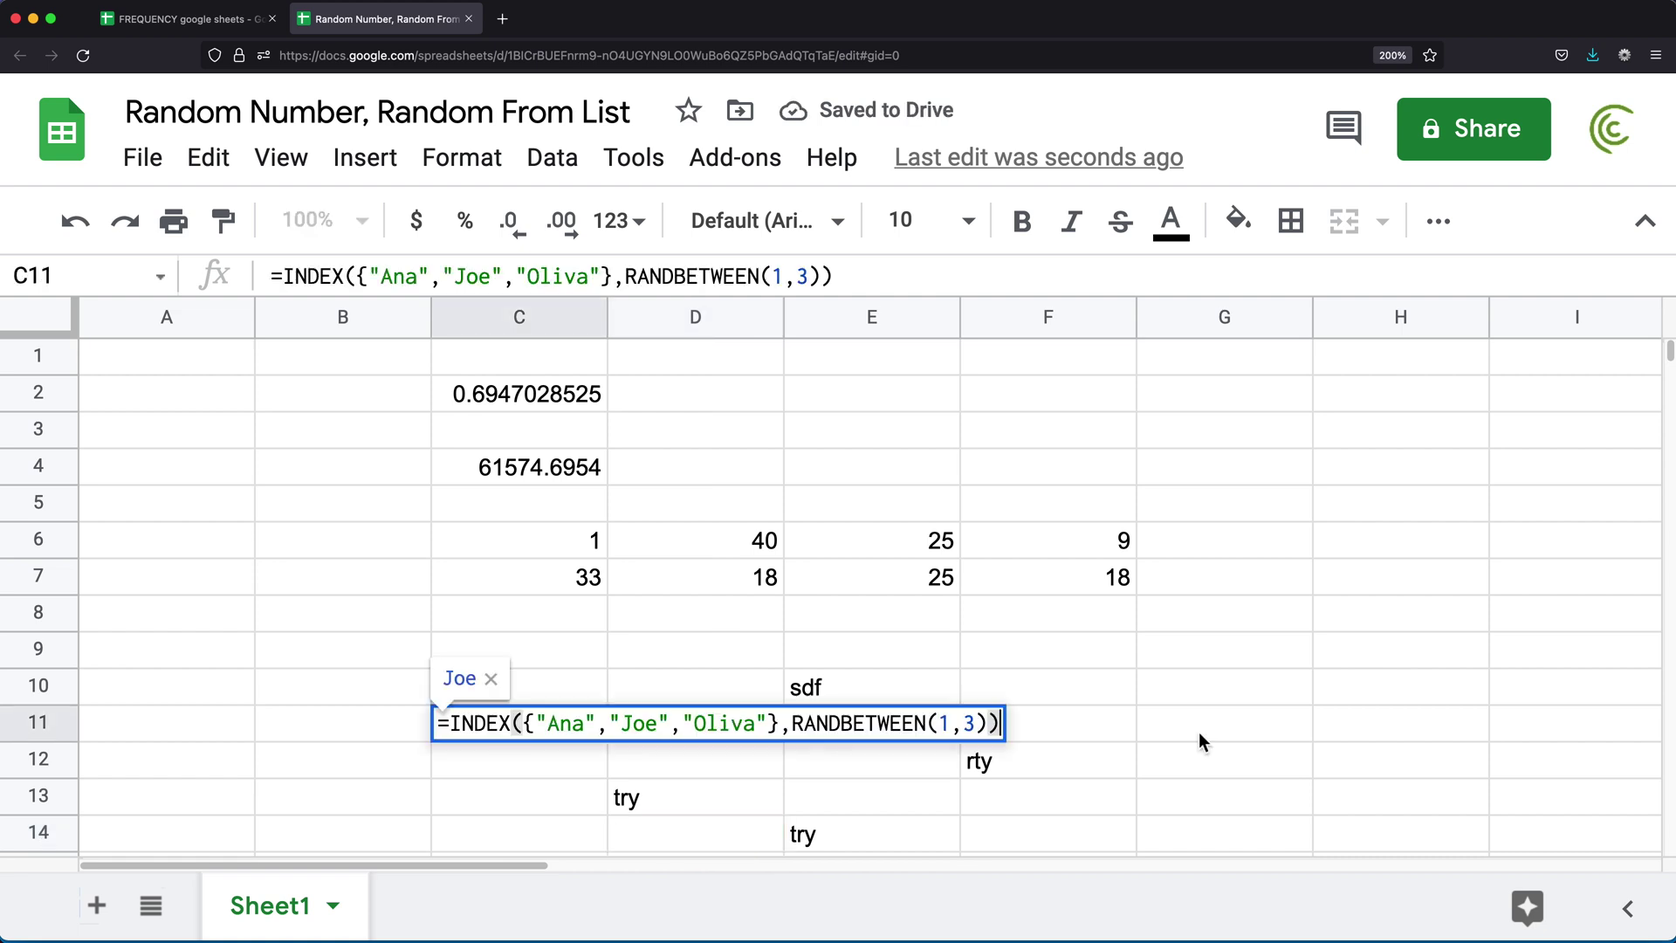